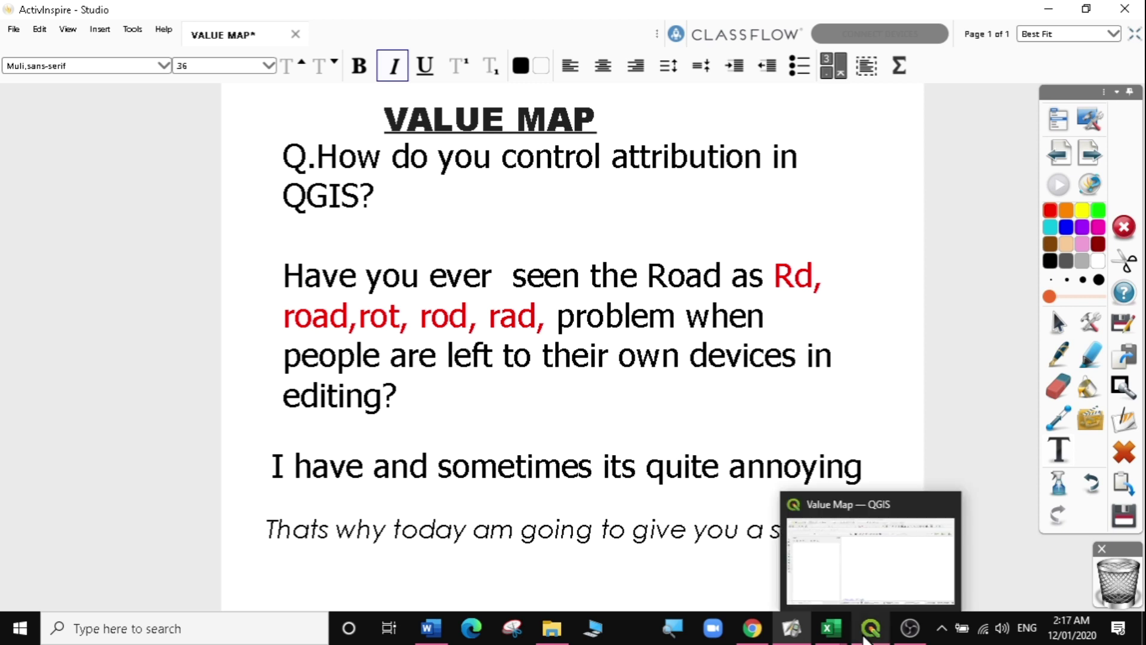
- Bring the empty Value Map QGIS project to the front and glance over the Project menu
{"action": "left_click", "coordinate": [780, 550]}
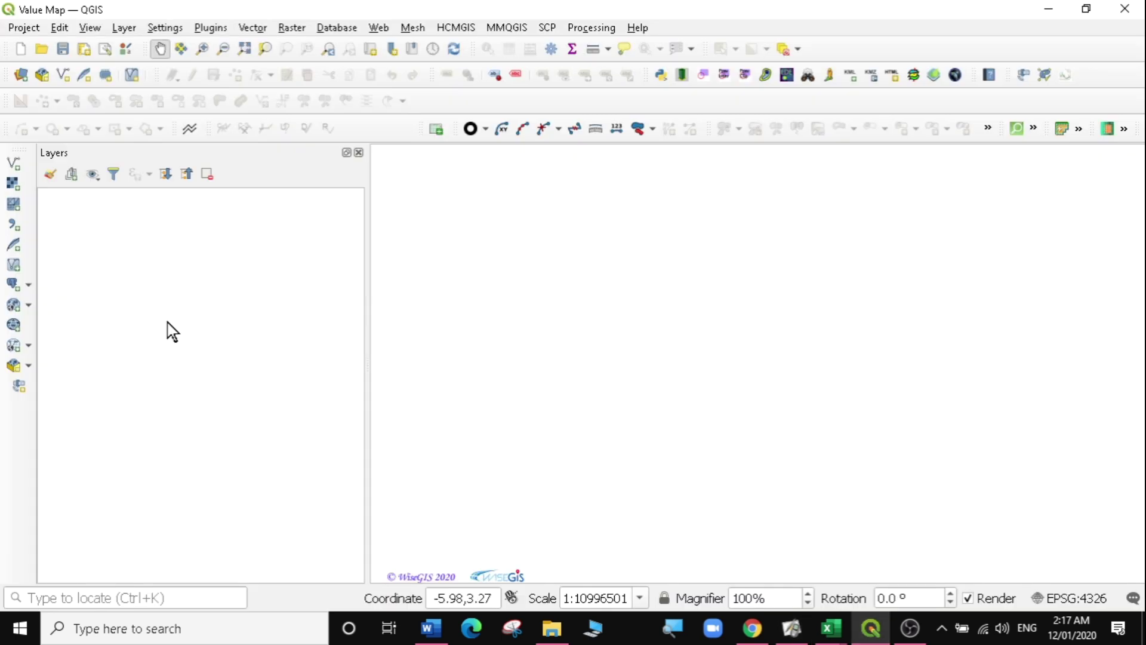
{"action": "left_click", "coordinate": [18, 28]}
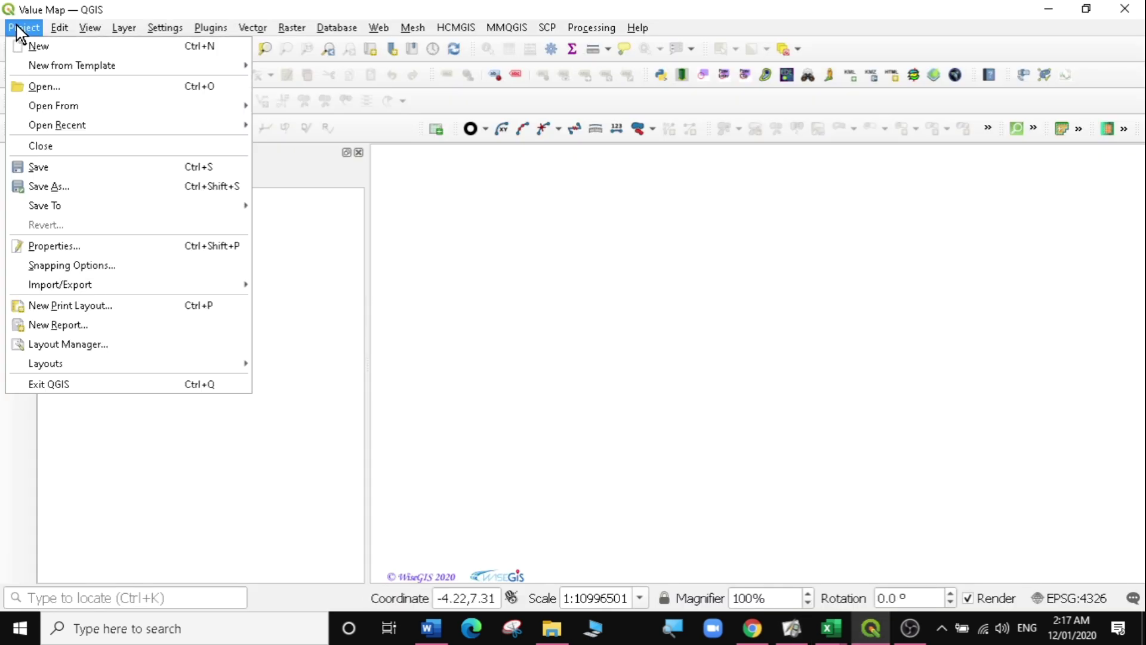
{"action": "left_click", "coordinate": [18, 28]}
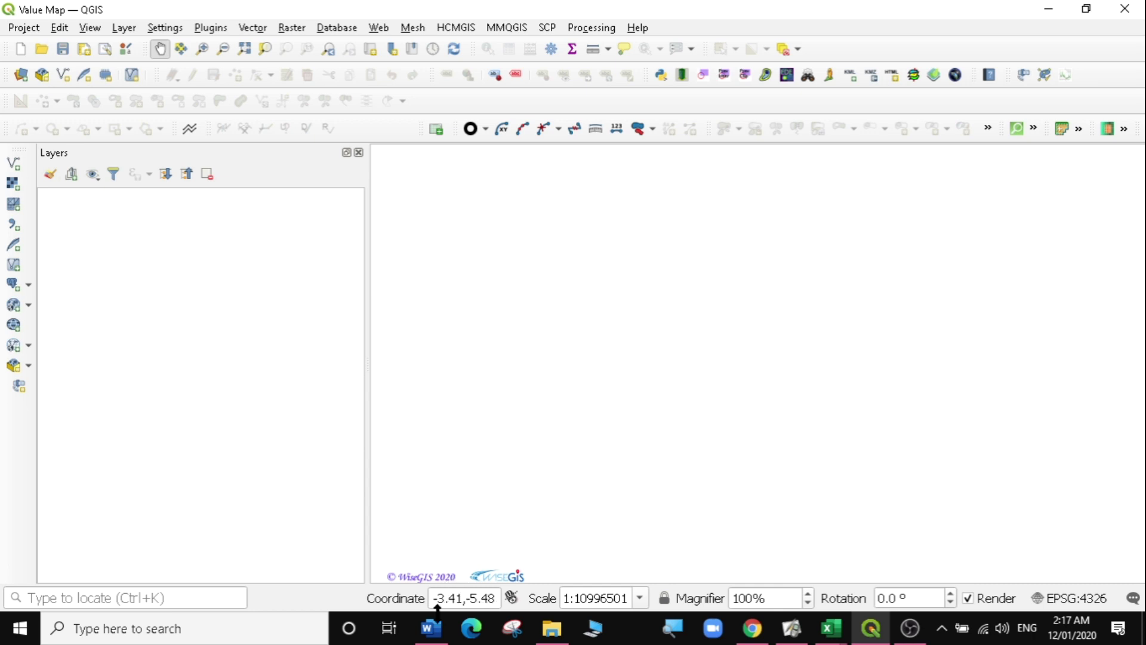
{"action": "left_click", "coordinate": [430, 628]}
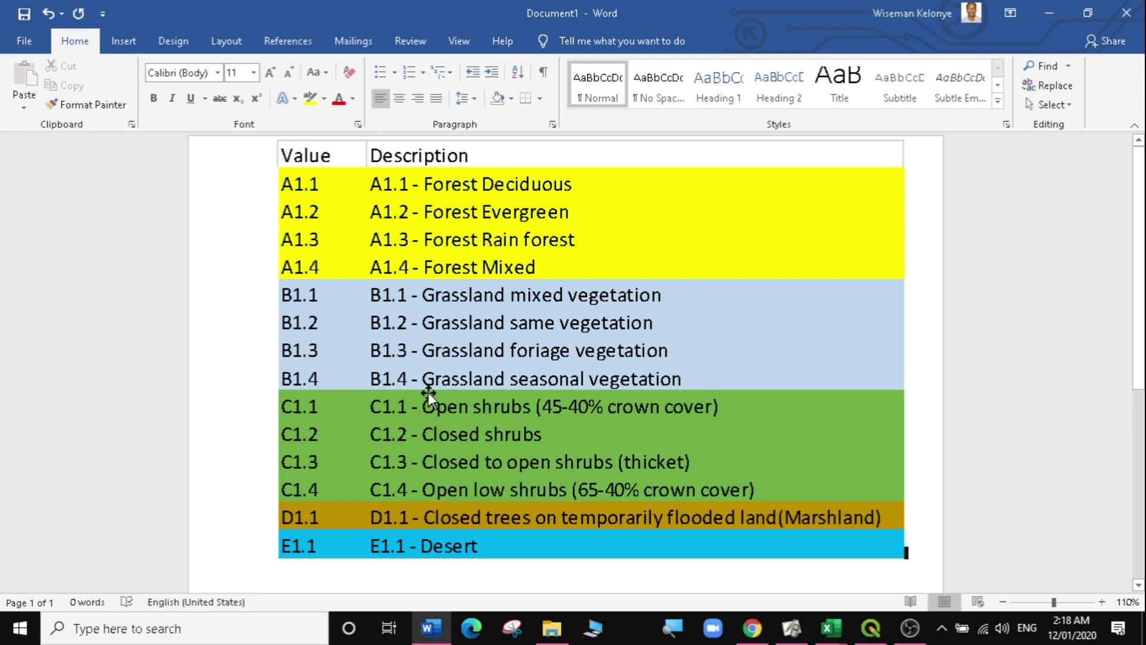
{"action": "left_click", "coordinate": [1048, 9]}
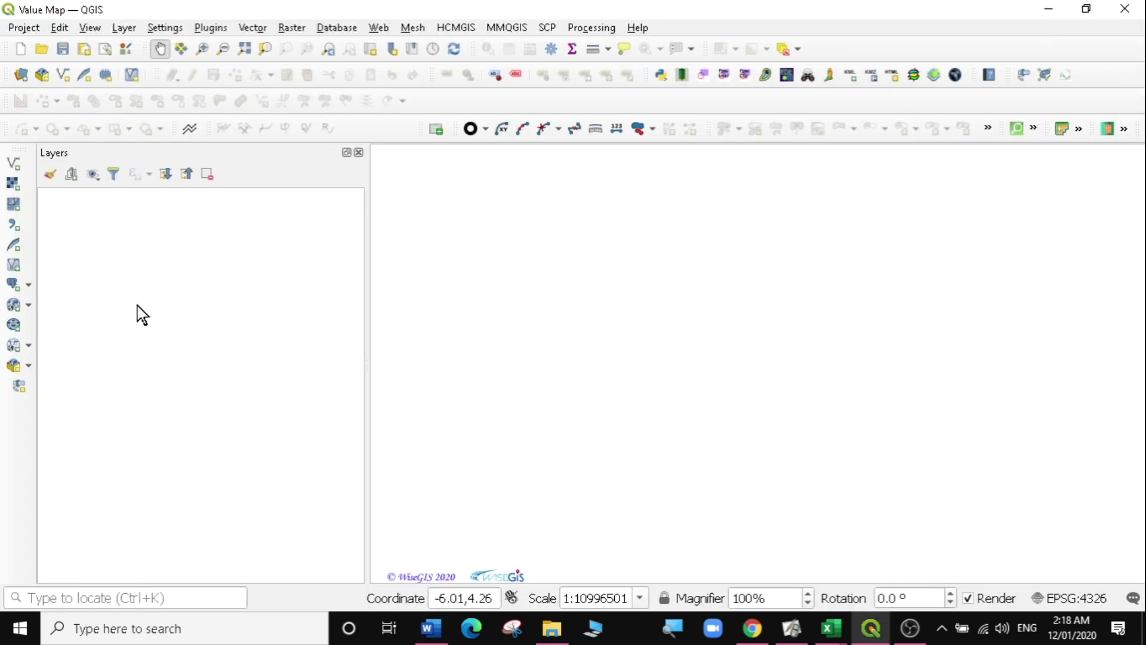
- Start a new GeoPackage layer stored in the existing test.gpkg database
{"action": "left_click", "coordinate": [123, 29]}
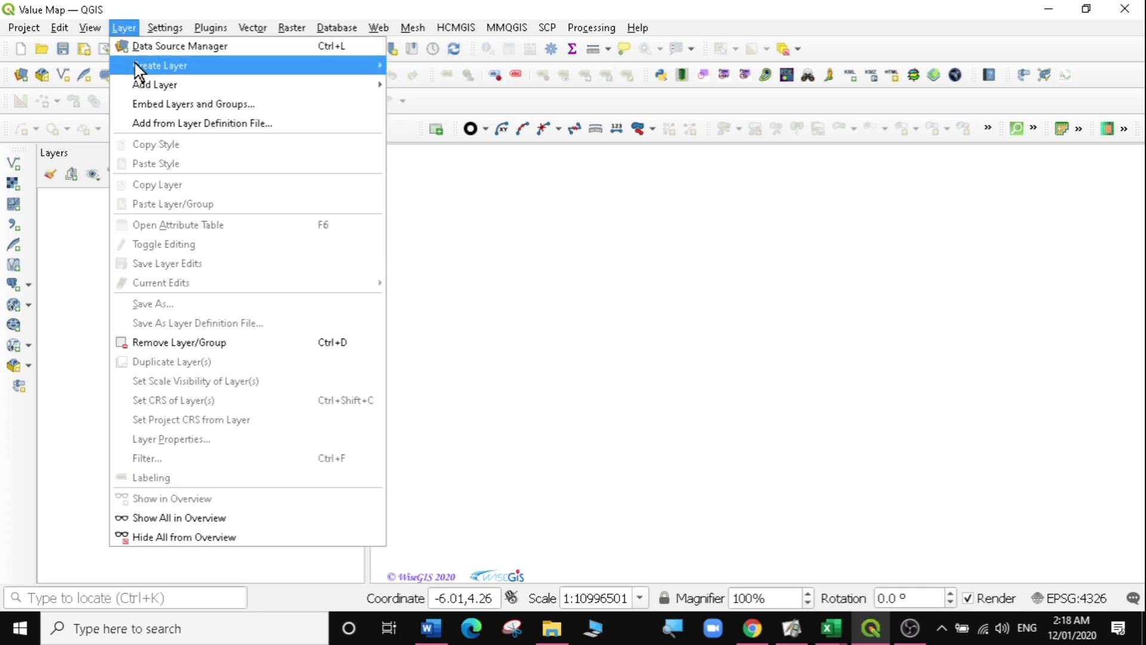
{"action": "mouse_move", "coordinate": [178, 67]}
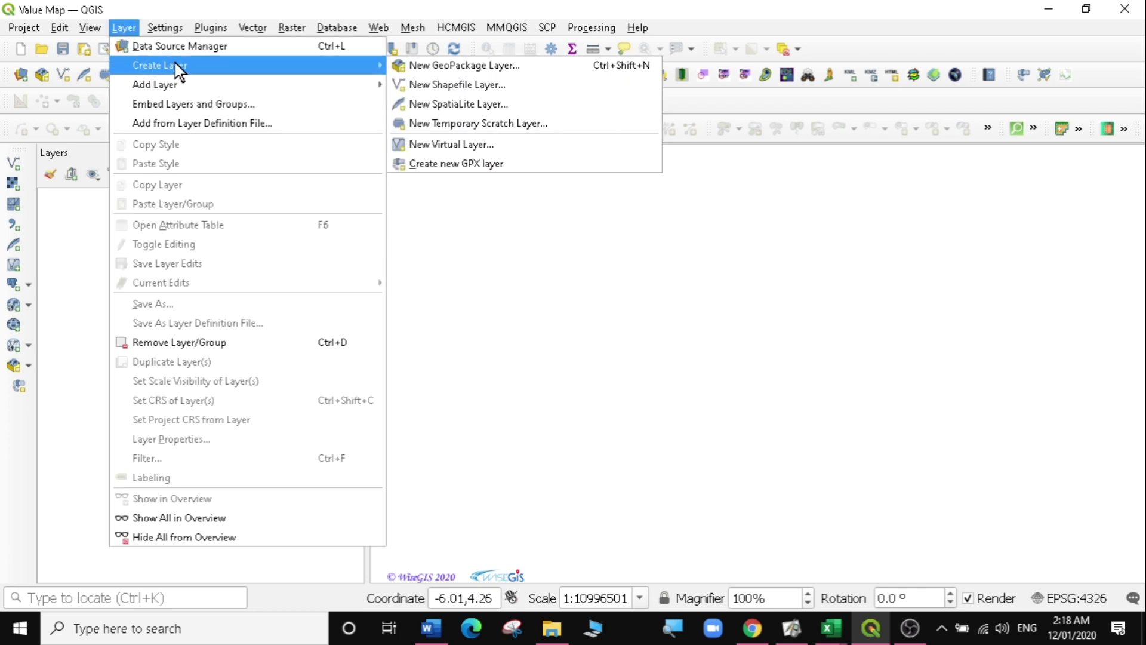
{"action": "left_click", "coordinate": [485, 67]}
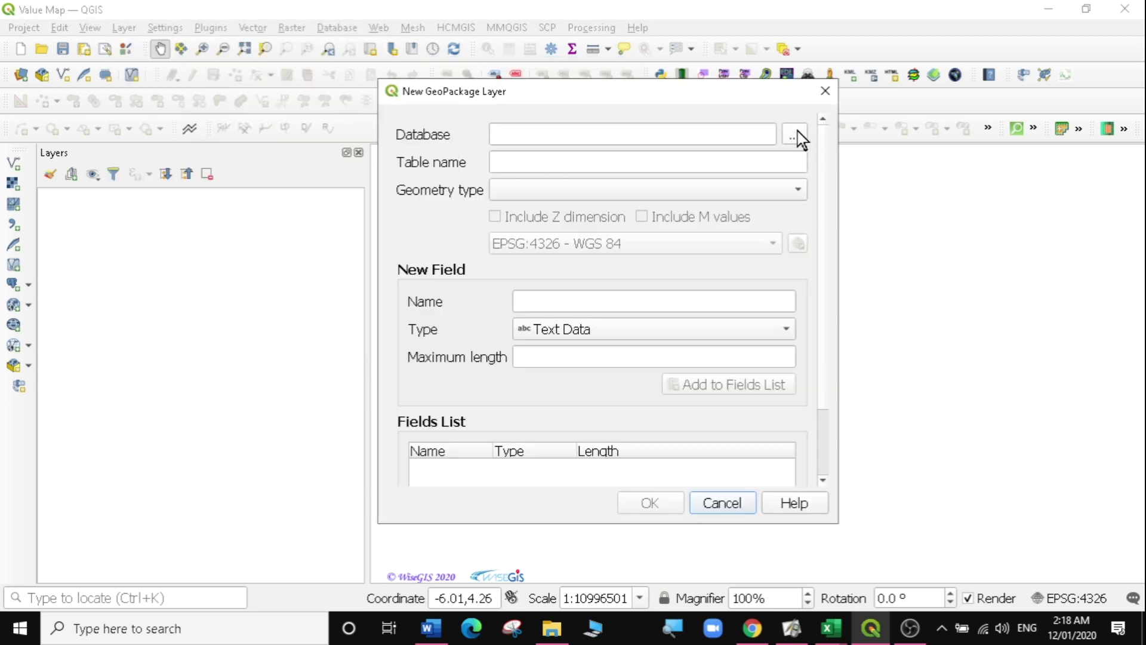
{"action": "left_click", "coordinate": [792, 137]}
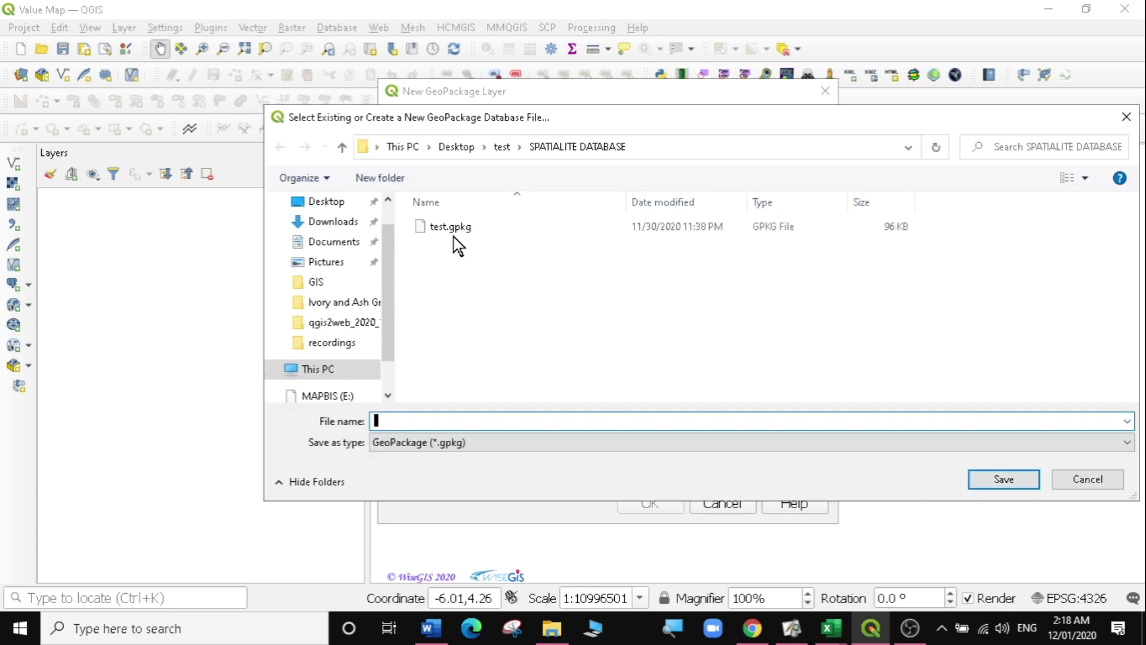
{"action": "left_click", "coordinate": [451, 229]}
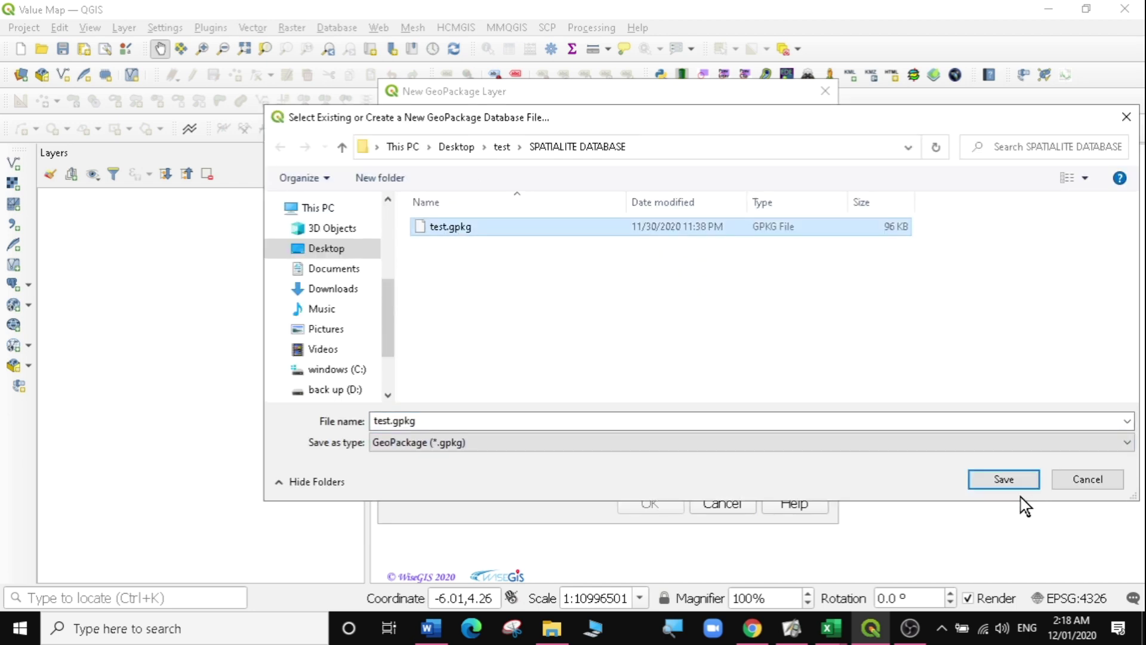
{"action": "left_click", "coordinate": [1005, 482]}
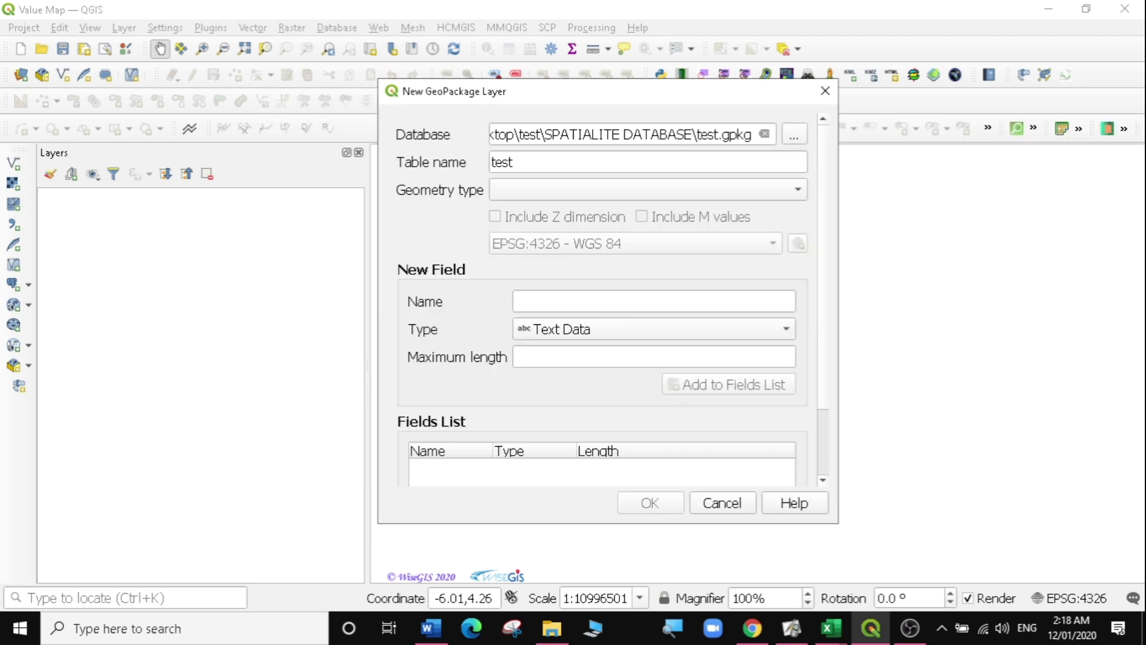
- Replace the default table name with Test_vegetation
{"action": "left_click", "coordinate": [515, 162]}
{"action": "key", "text": "BackSpace"}
{"action": "key", "text": "BackSpace"}
{"action": "key", "text": "BackSpace"}
{"action": "key", "text": "BackSpace"}
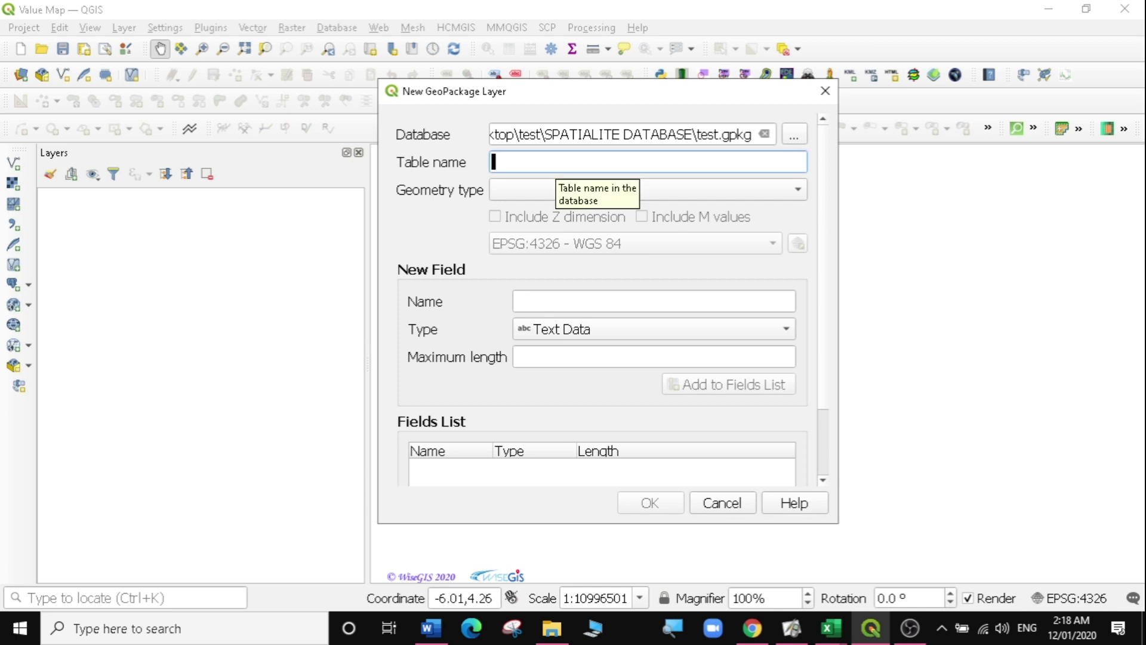
{"action": "type", "text": "Test_vegetation"}
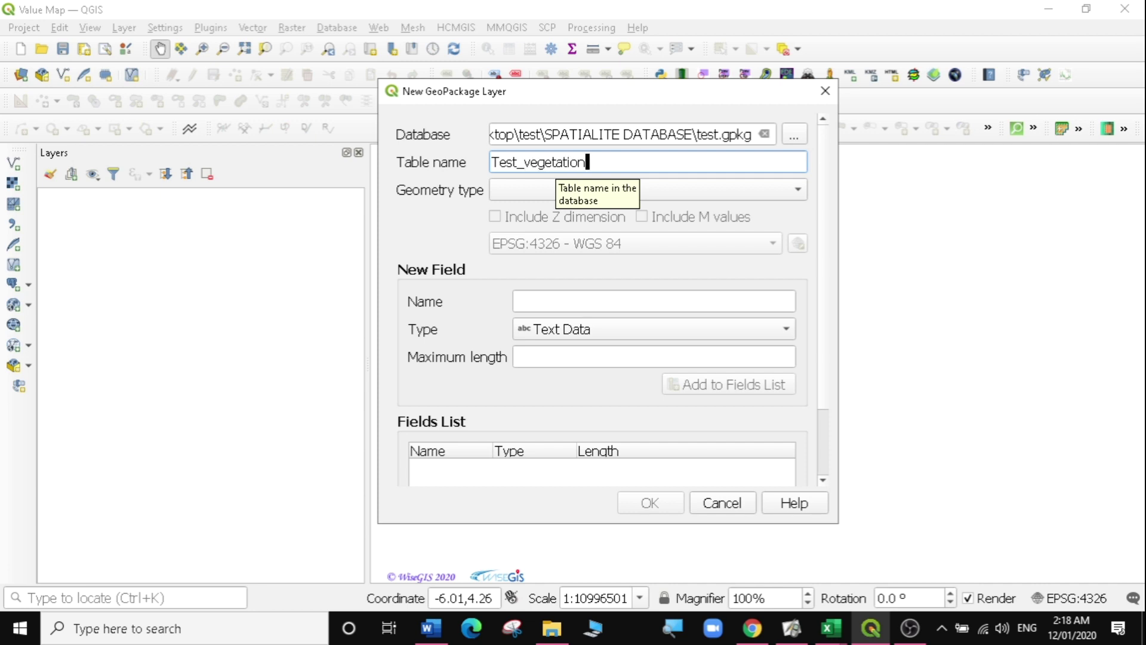
{"action": "left_click", "coordinate": [543, 192]}
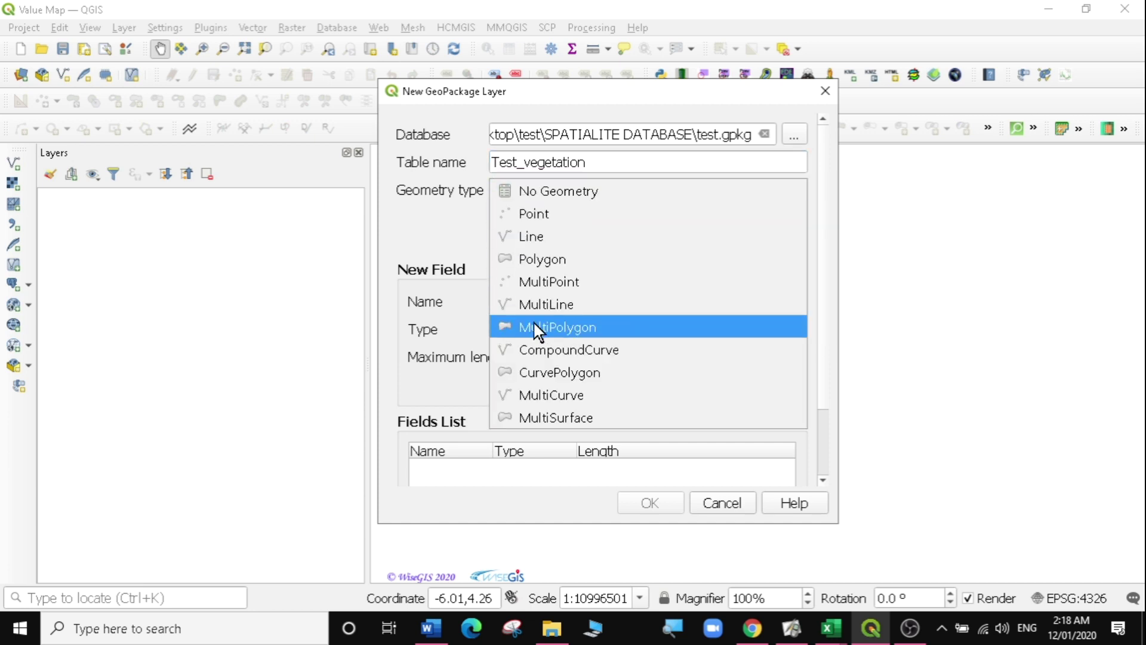
- Set Polygon geometry and add a Code text field with maximum length 20
{"action": "left_click", "coordinate": [558, 258]}
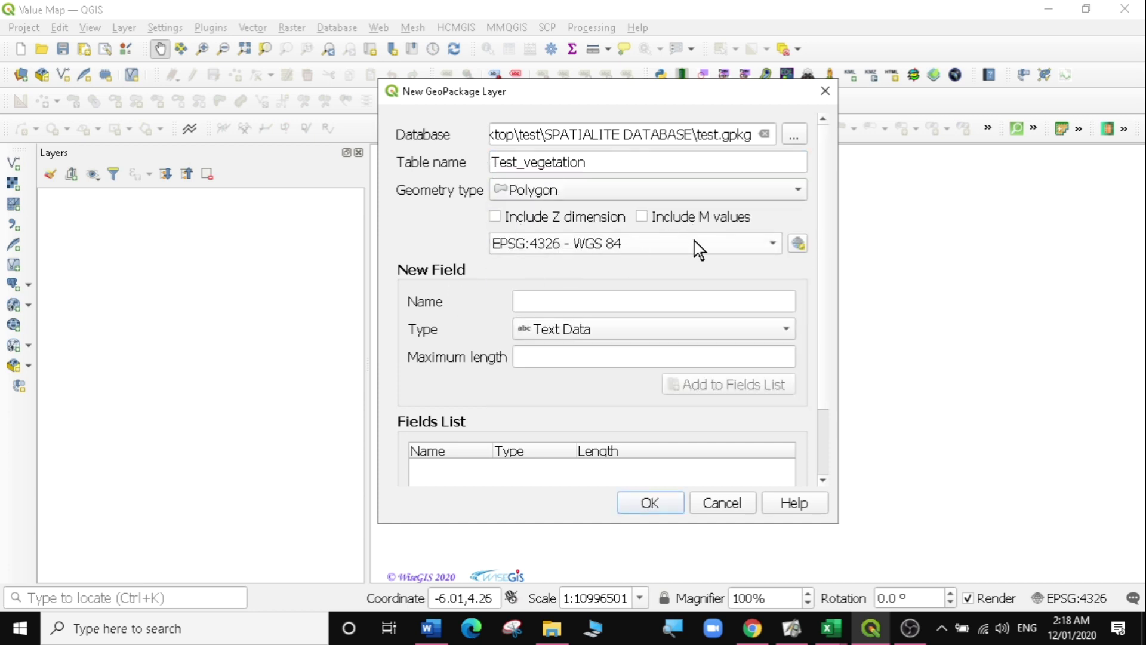
{"action": "left_click", "coordinate": [517, 301]}
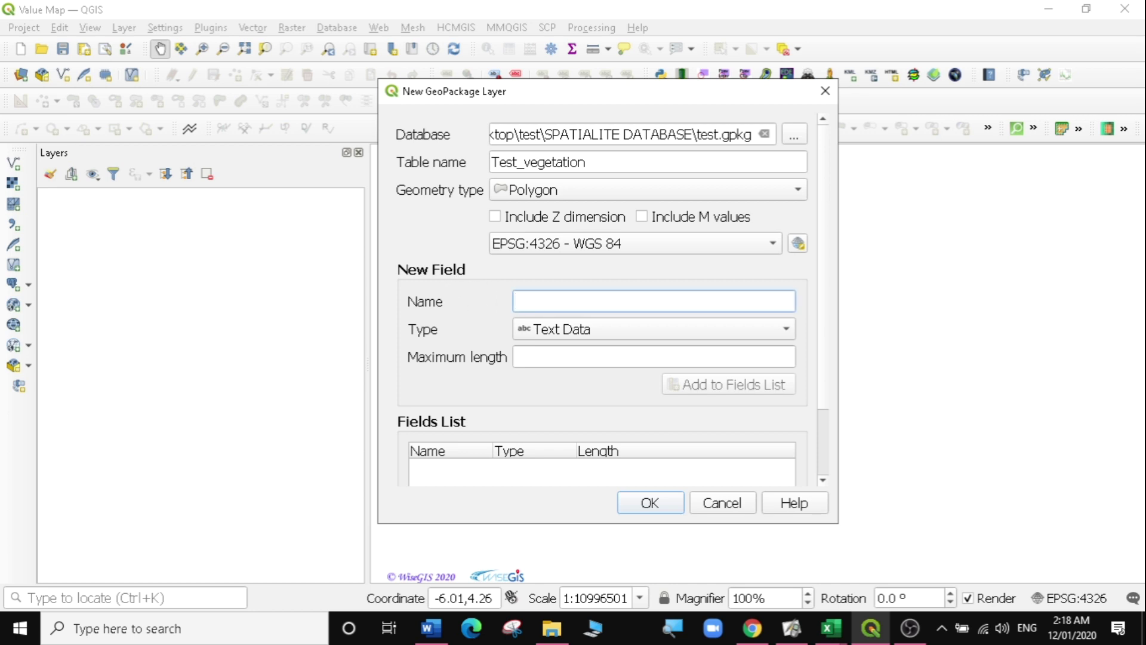
{"action": "type", "text": "Code"}
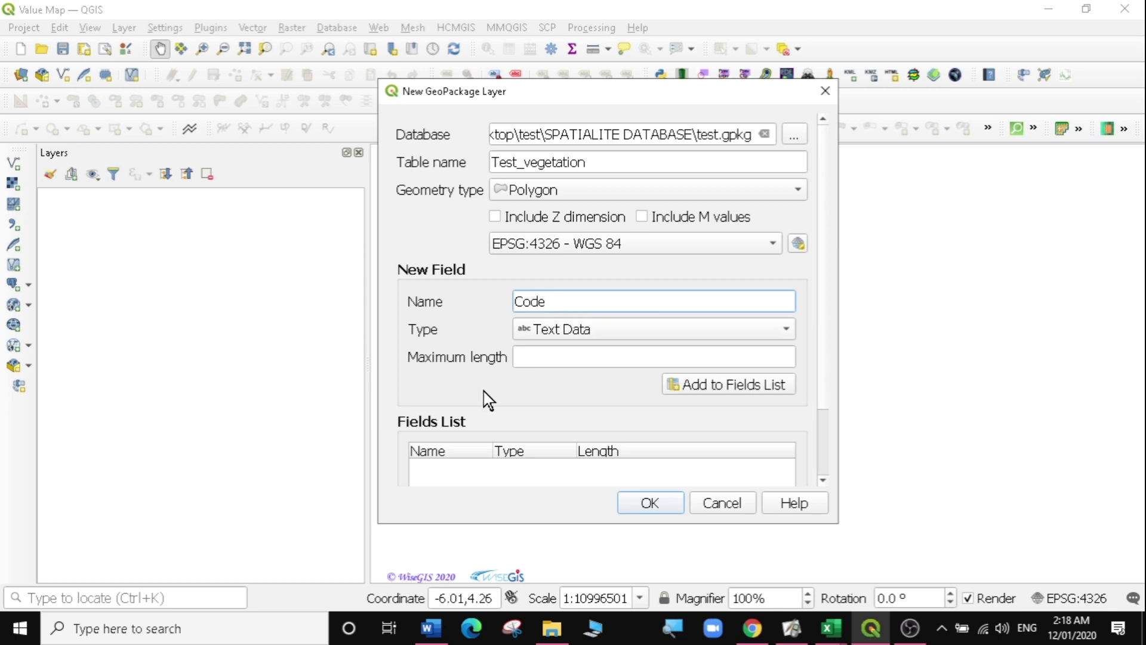
{"action": "left_click", "coordinate": [517, 357]}
{"action": "type", "text": "20"}
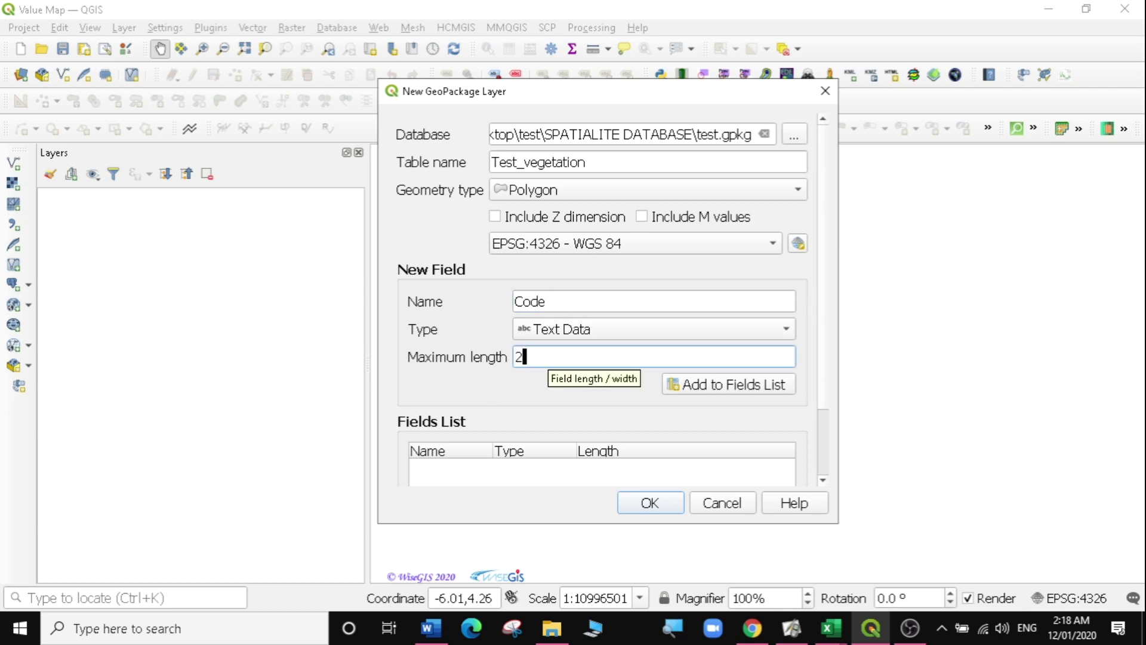
{"action": "left_click", "coordinate": [694, 385]}
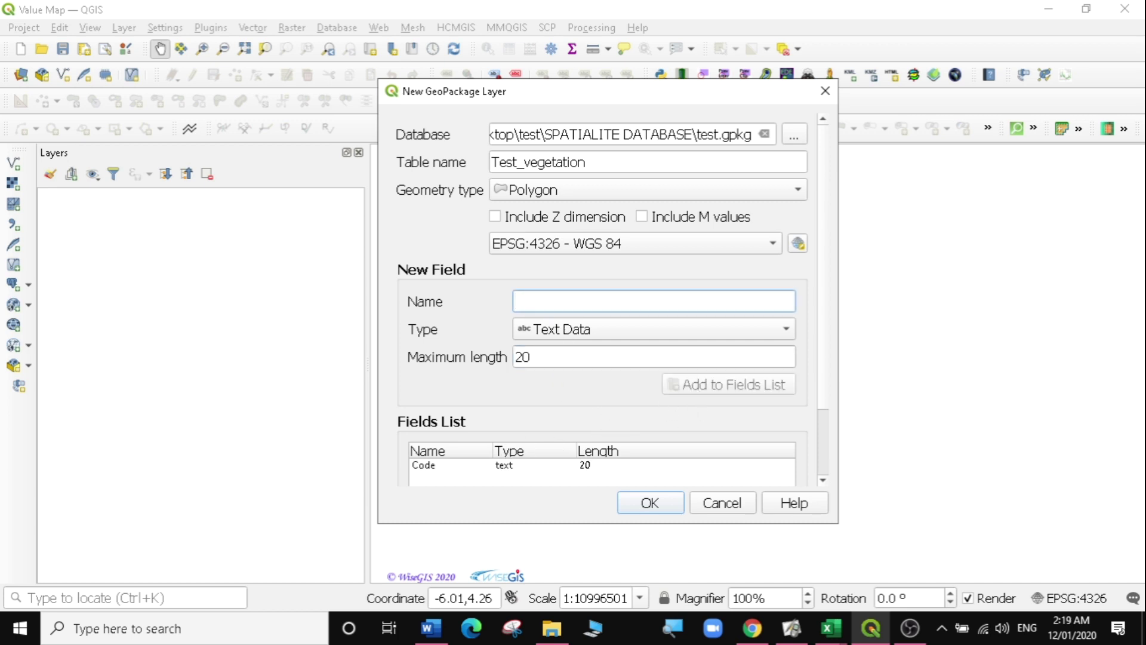
- Add a Class field of length 20 and begin naming the next field Sub_Clas
{"action": "type", "text": "C"}
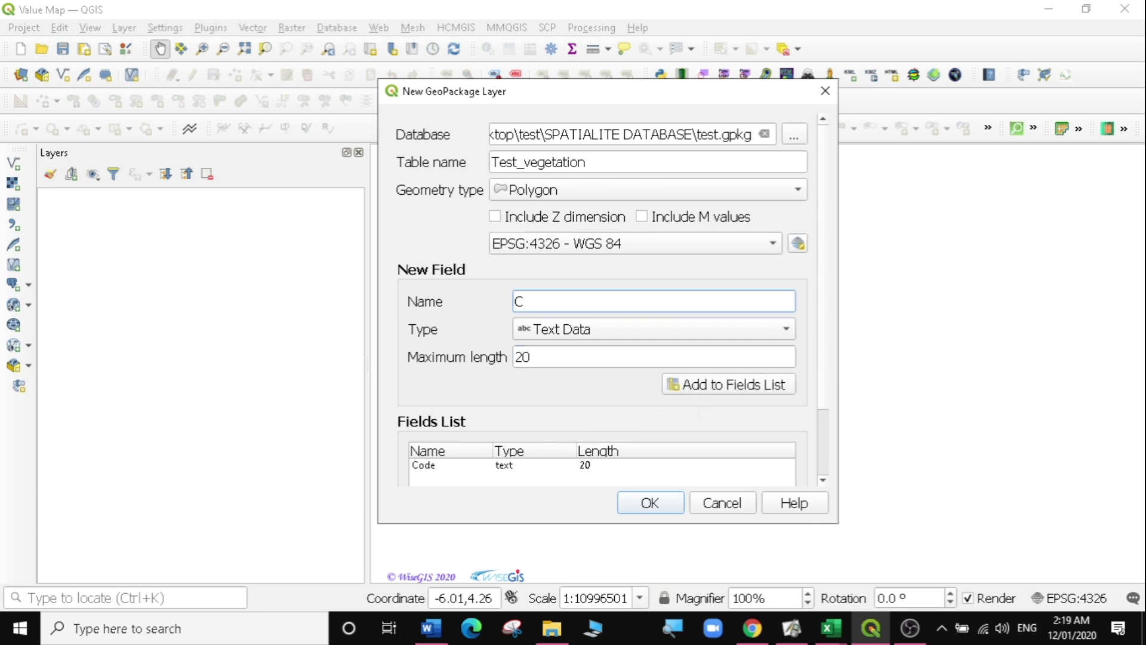
{"action": "type", "text": "lass"}
{"action": "left_click", "coordinate": [694, 388]}
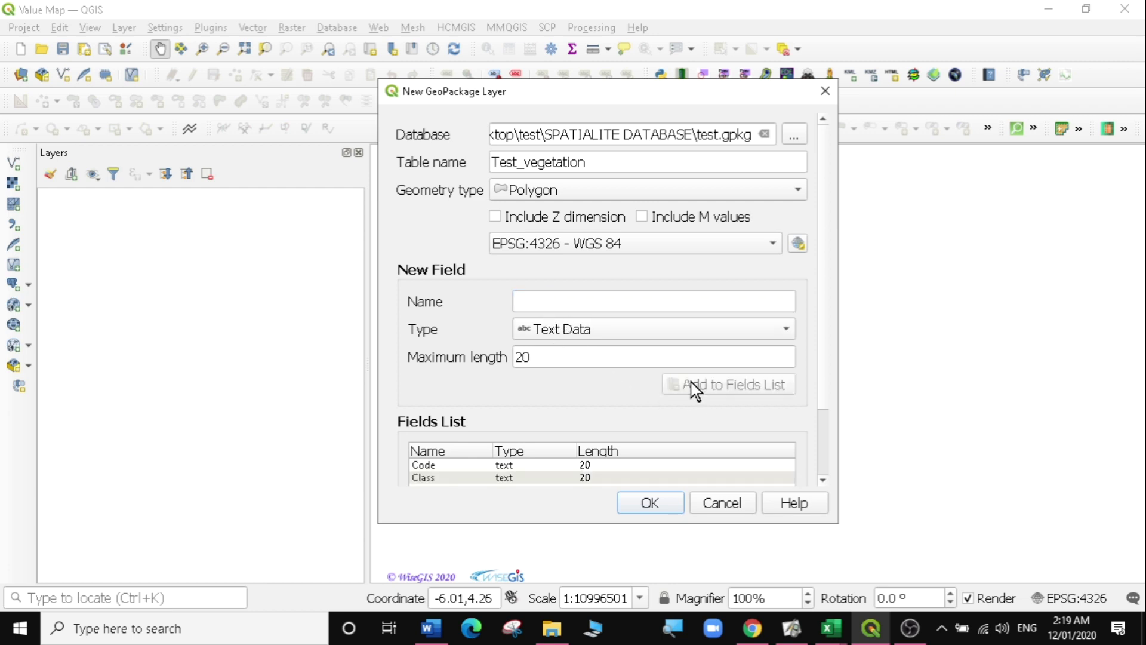
{"action": "left_click", "coordinate": [518, 301]}
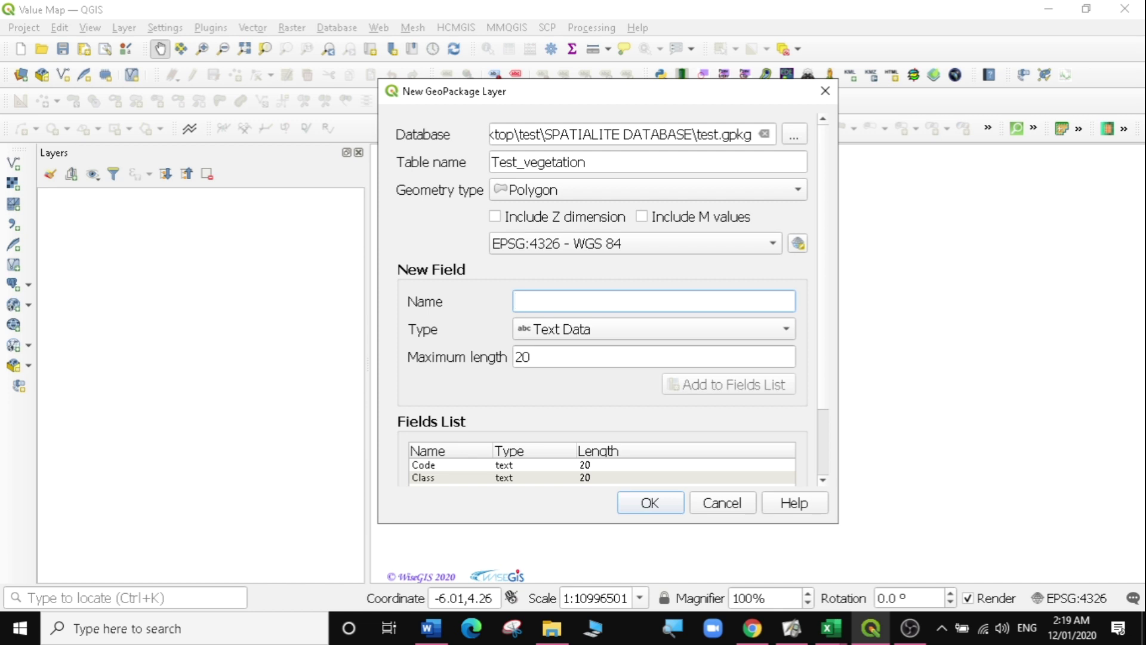
{"action": "type", "text": "Sub"}
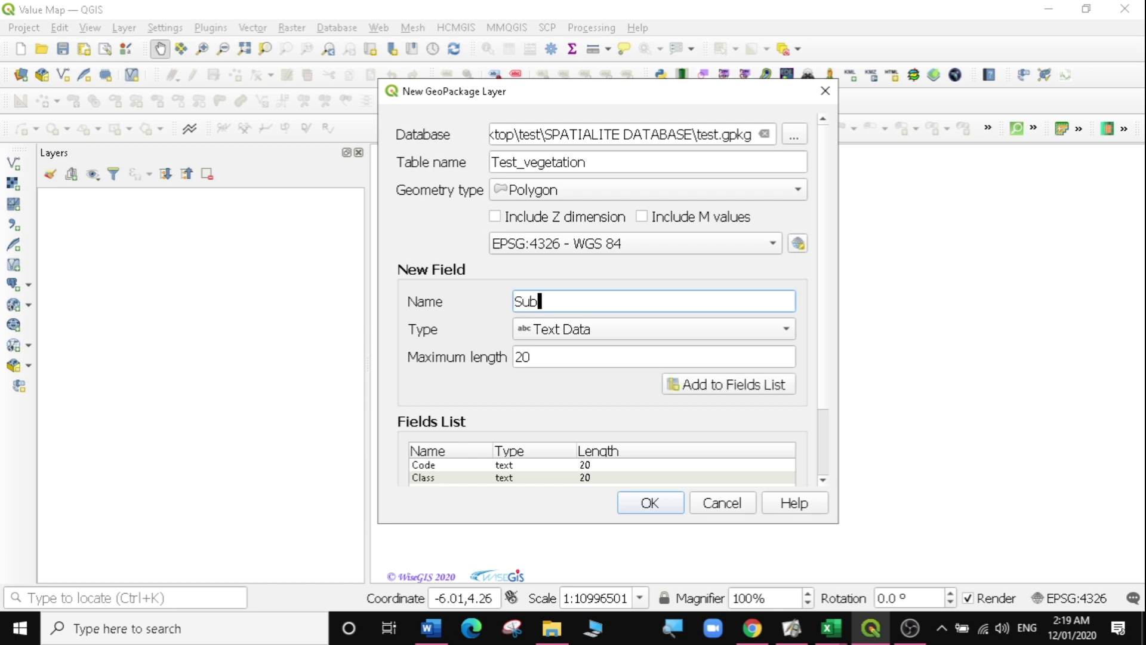
{"action": "type", "text": "_Class"}
{"action": "left_click", "coordinate": [430, 628]}
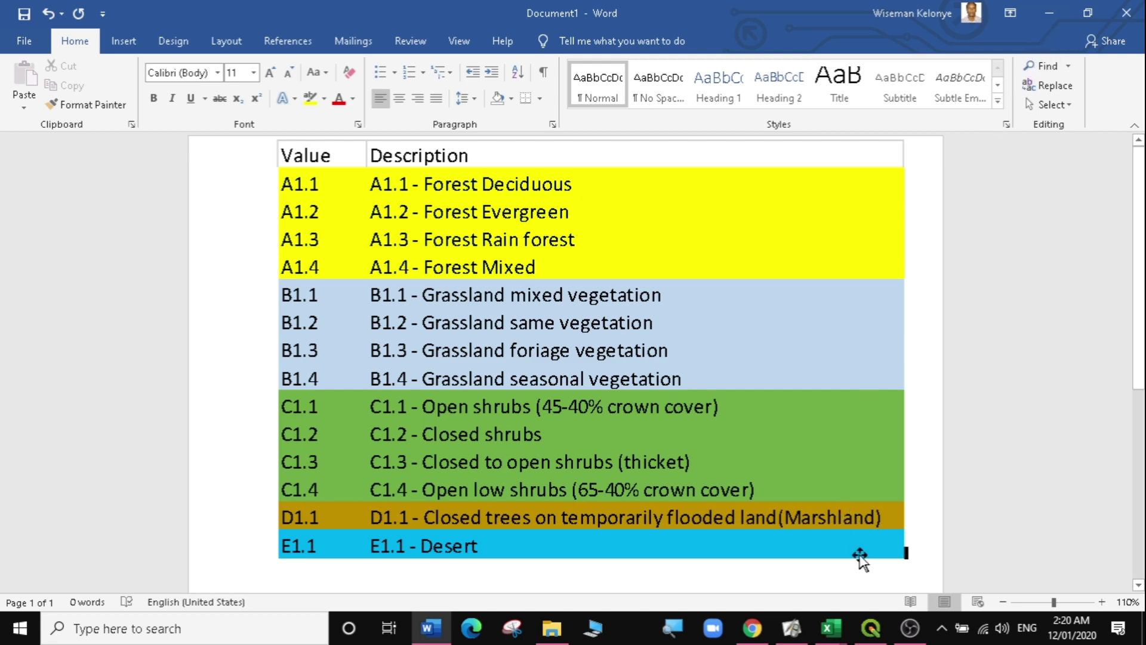
{"action": "left_click", "coordinate": [871, 628]}
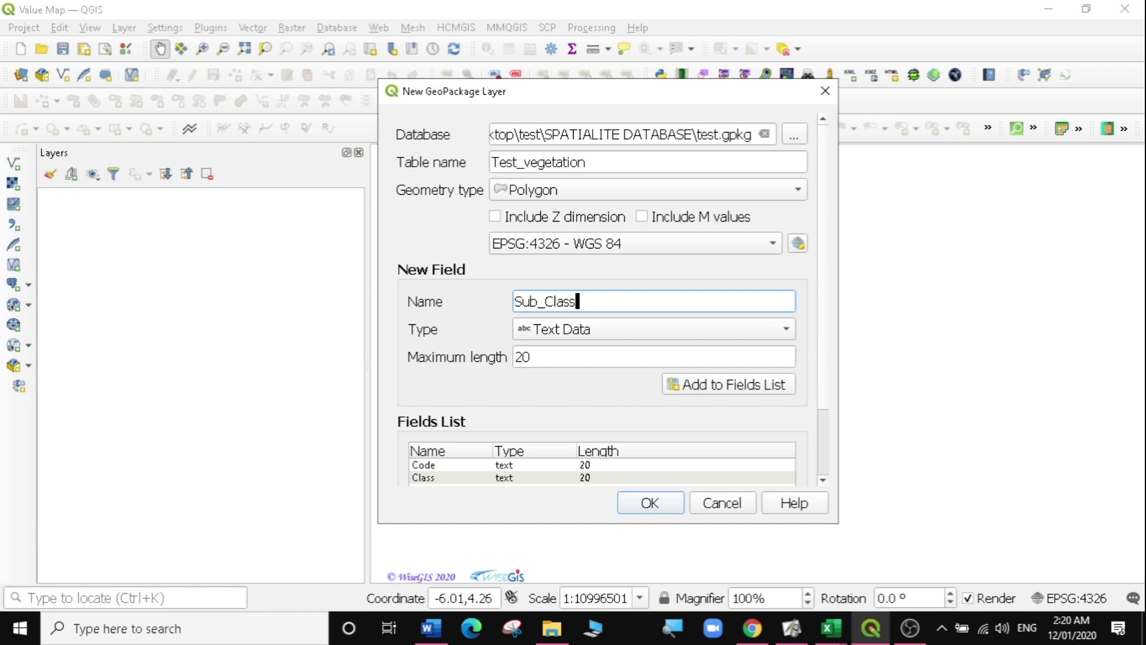
- Add the Sub_Class field with maximum length 100 to the fields list
{"action": "left_click", "coordinate": [573, 357]}
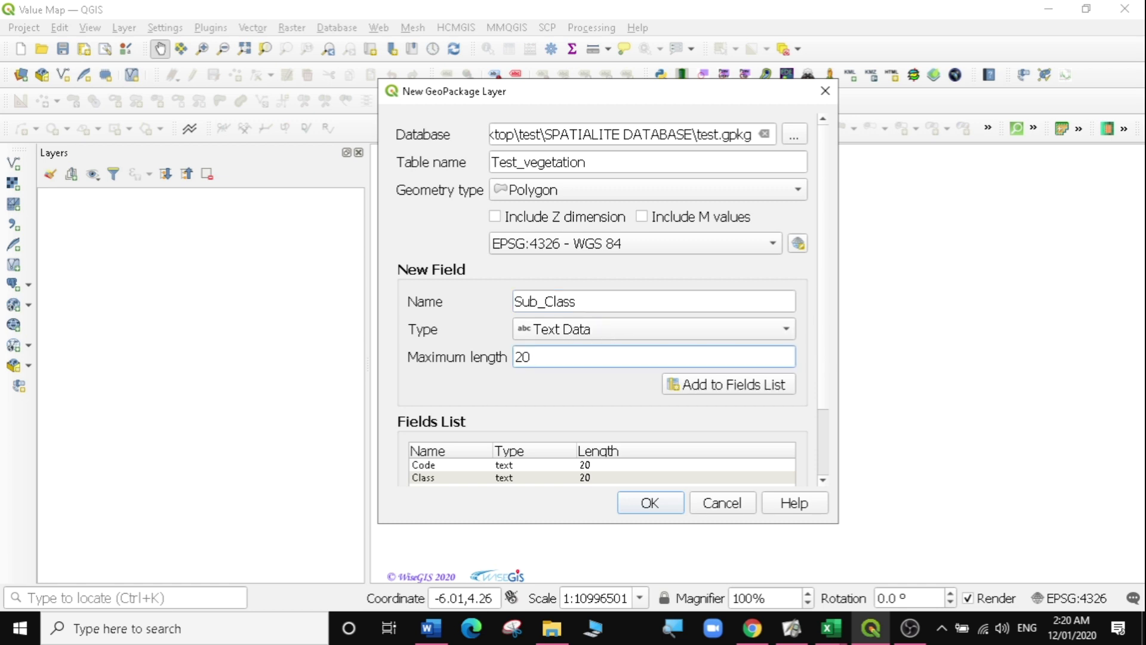
{"action": "key", "text": "BackSpace"}
{"action": "key", "text": "BackSpace"}
{"action": "type", "text": "19"}
{"action": "type", "text": "00"}
{"action": "left_click", "coordinate": [702, 385]}
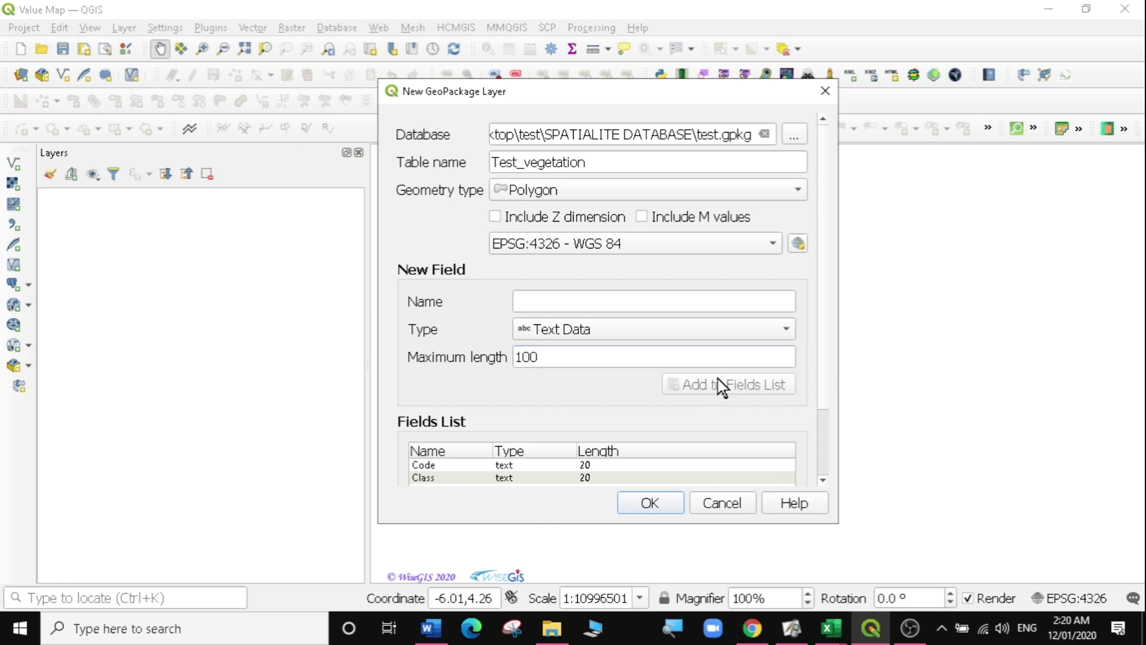
- Create the layer, adding it as a new table in test.gpkg
{"action": "scroll", "coordinate": [832, 376], "scroll_direction": "down", "scroll_amount": 3}
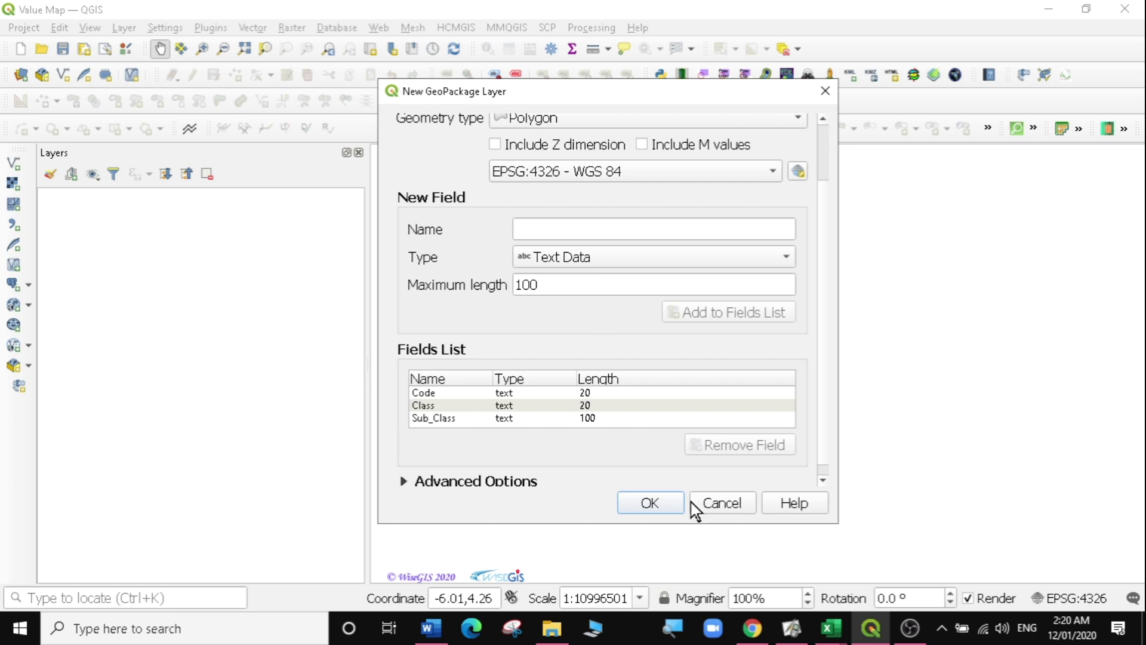
{"action": "left_click", "coordinate": [650, 502]}
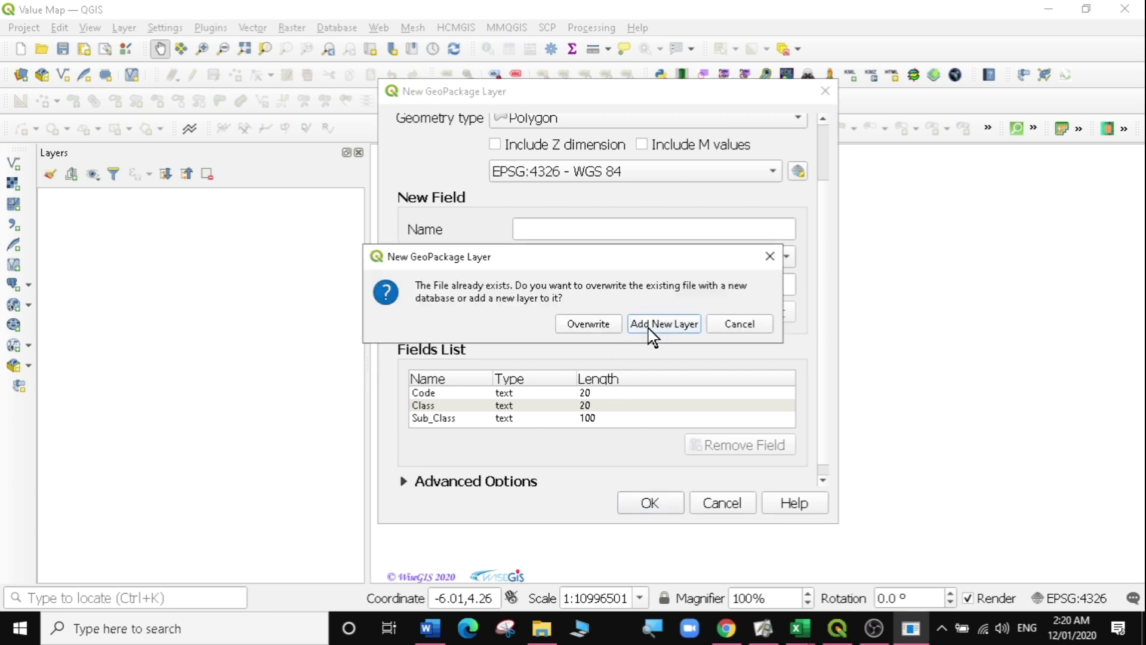
{"action": "left_click", "coordinate": [649, 328]}
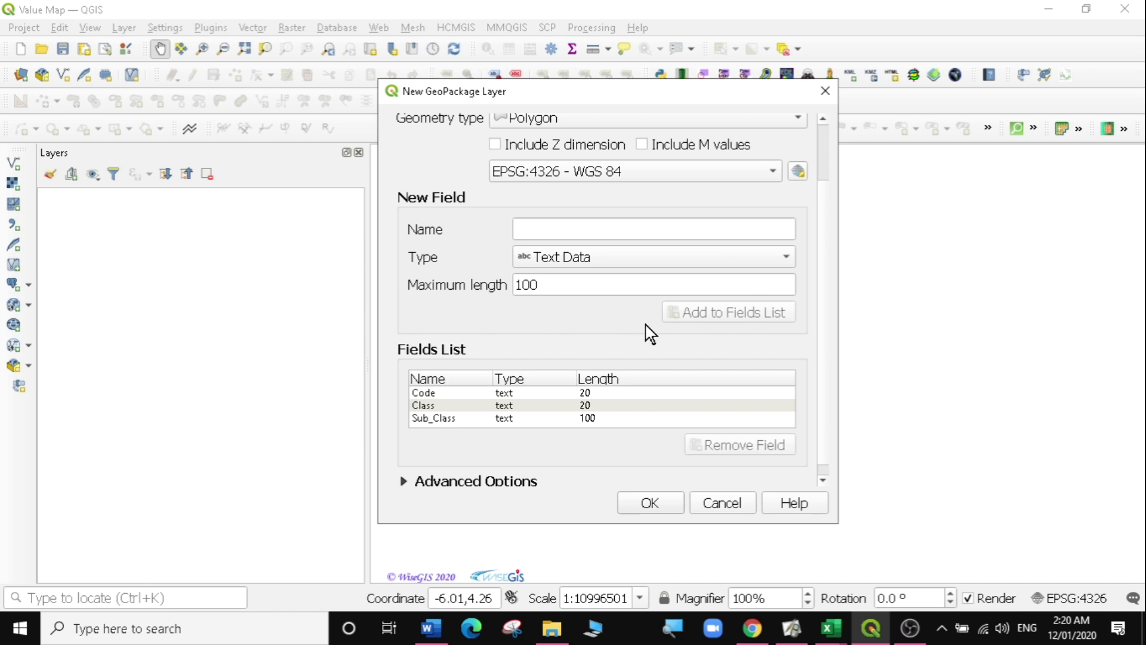
{"action": "left_click", "coordinate": [658, 503]}
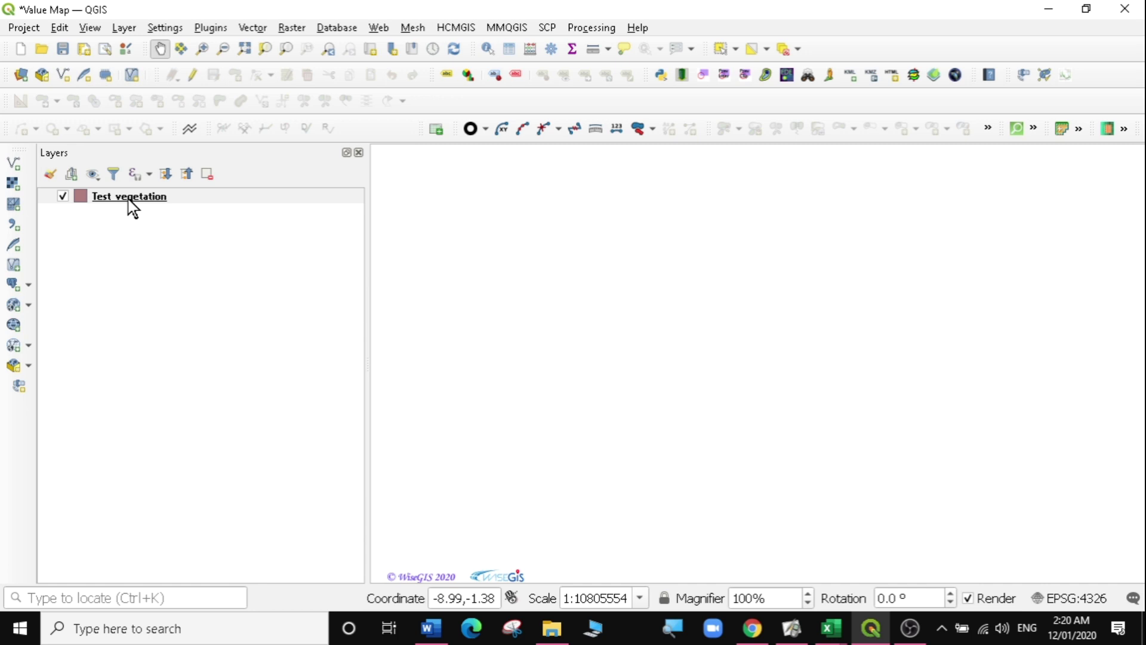
- Put the Test vegetation layer into editing mode with the Add Polygon Feature tool
{"action": "left_click", "coordinate": [129, 197]}
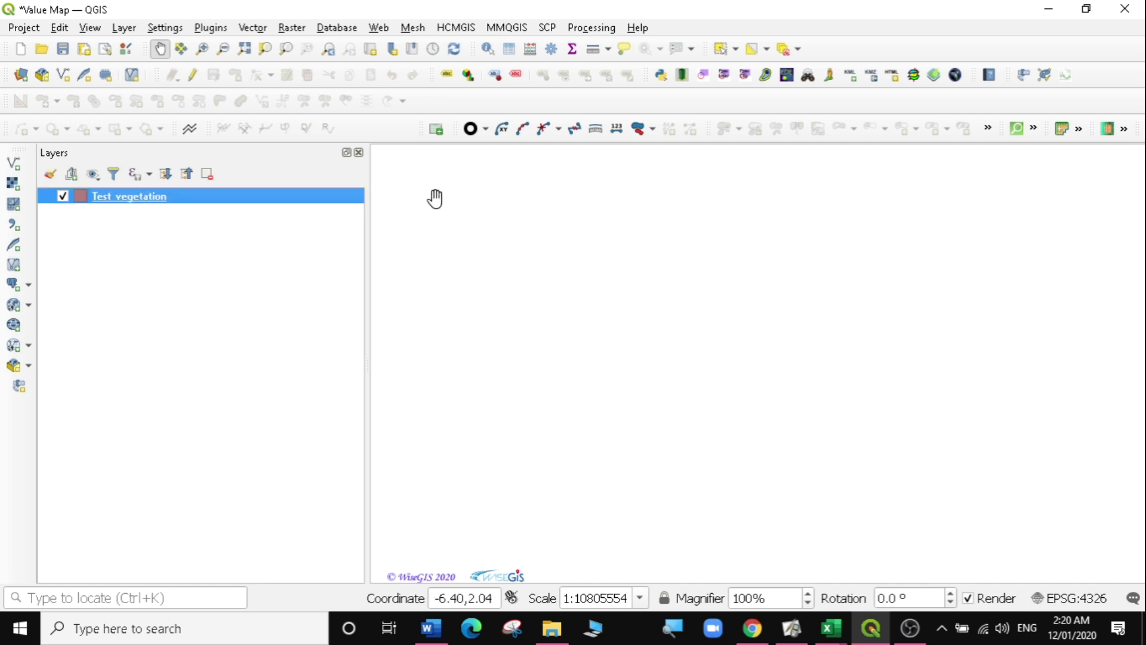
{"action": "left_click", "coordinate": [194, 76]}
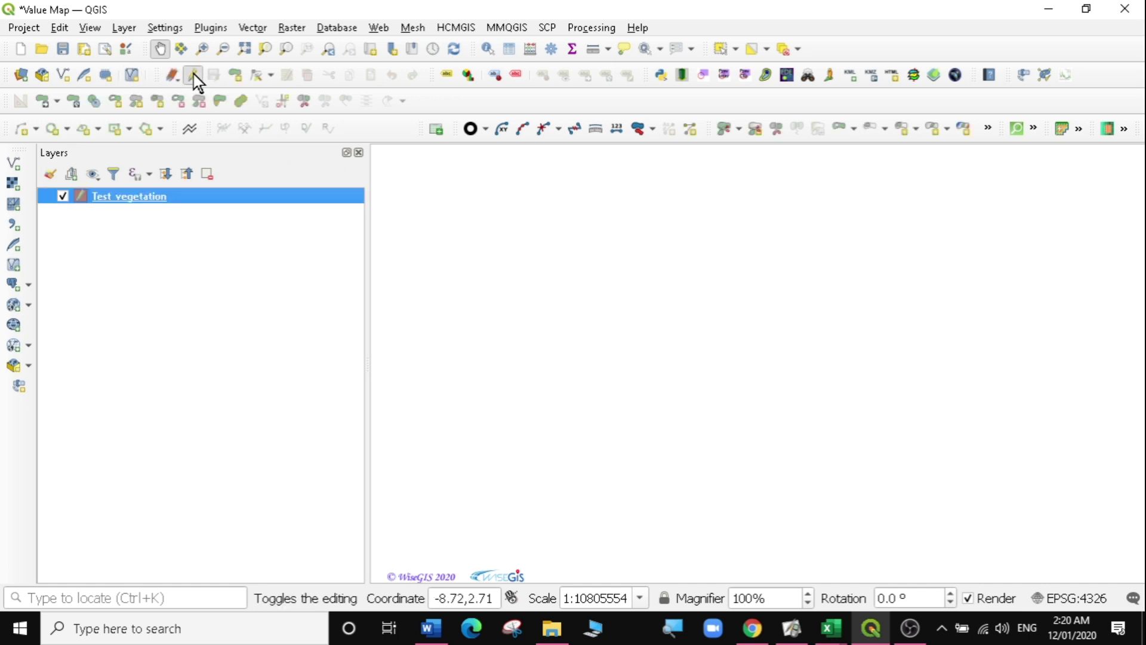
{"action": "left_click", "coordinate": [234, 75]}
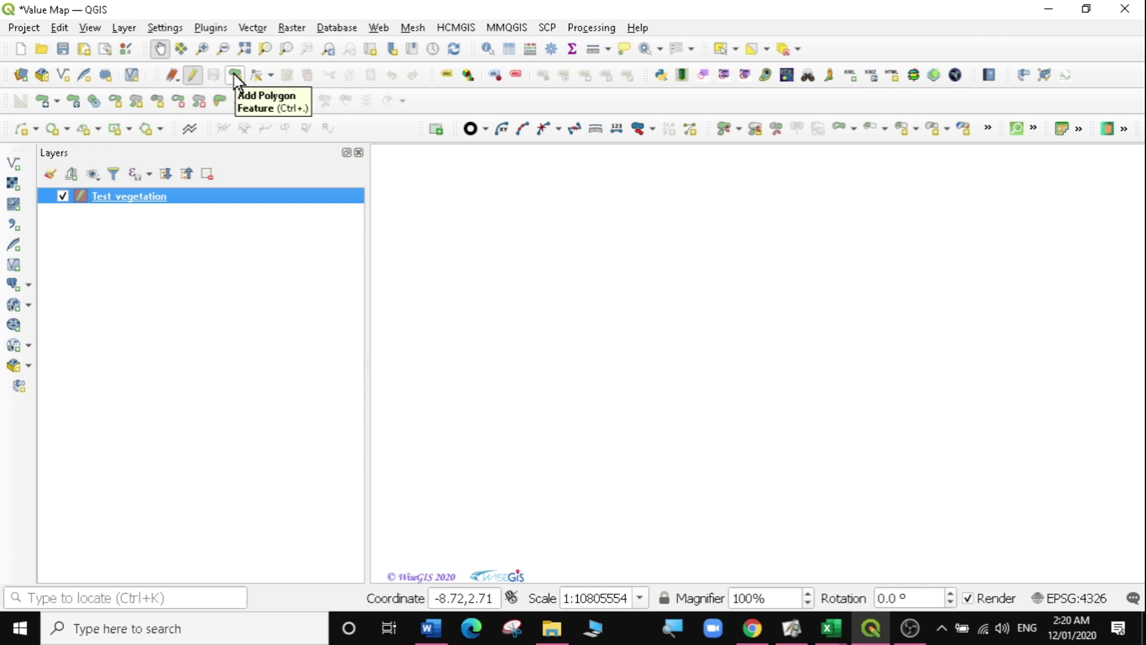
- Digitize a ten-vertex polygon on the map and finish it to open its attribute form
{"action": "left_click", "coordinate": [498, 241]}
{"action": "left_click", "coordinate": [555, 211]}
{"action": "left_click", "coordinate": [623, 197]}
{"action": "left_click", "coordinate": [744, 245]}
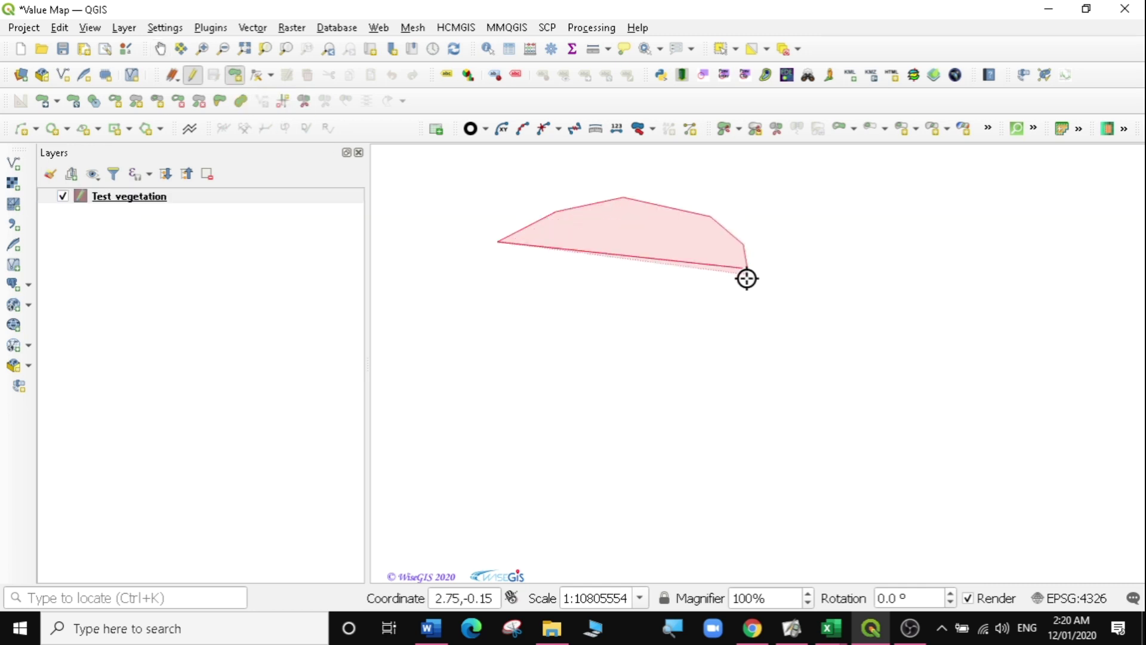
{"action": "left_click", "coordinate": [746, 291]}
{"action": "left_click", "coordinate": [725, 308]}
{"action": "left_click", "coordinate": [637, 322]}
{"action": "left_click", "coordinate": [572, 330]}
{"action": "left_click", "coordinate": [514, 361]}
{"action": "left_click", "coordinate": [485, 341]}
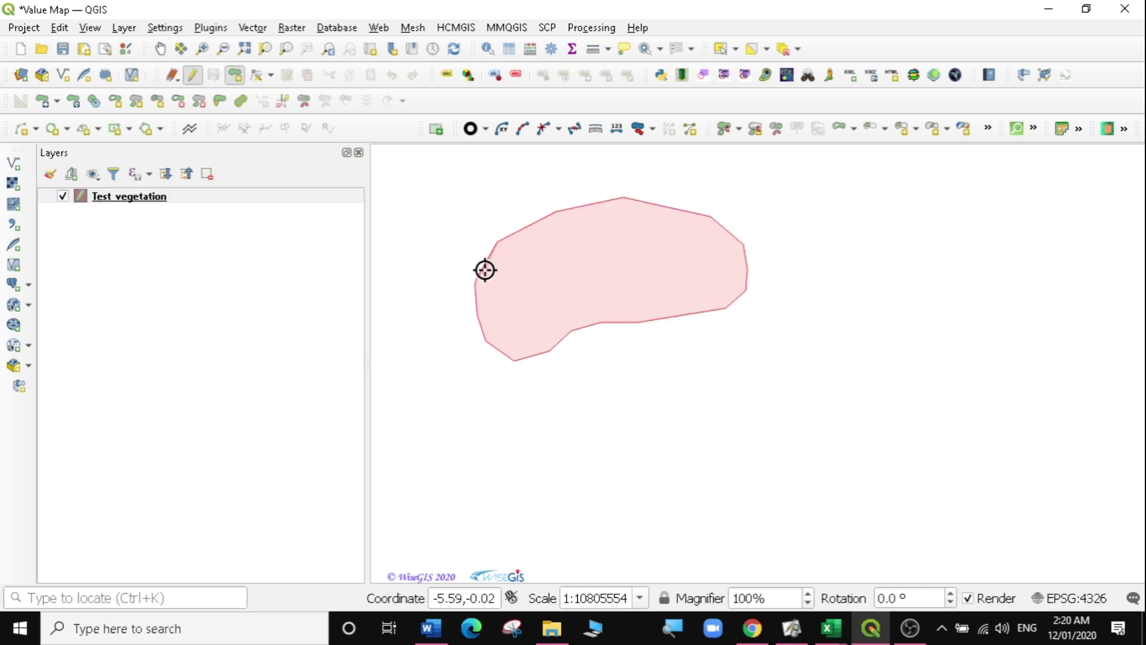
{"action": "right_click", "coordinate": [486, 269]}
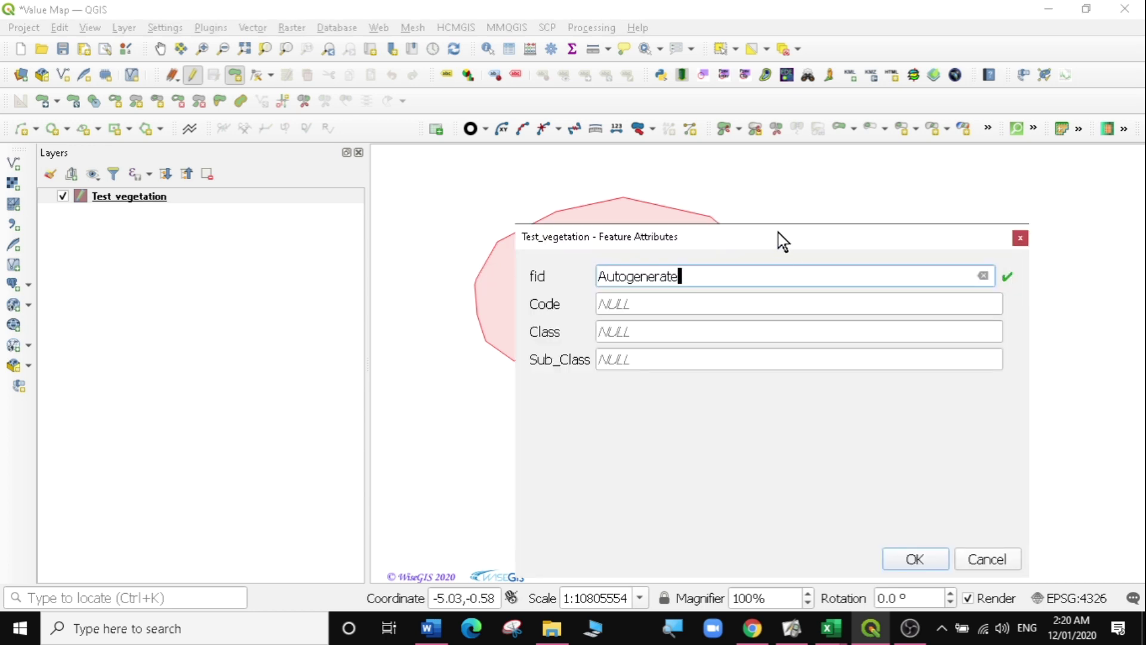
- Enter Code a, Class fores and Sub_Class dense forest, then cancel the form
{"action": "left_click_drag", "start_coordinate": [783, 241], "coordinate": [727, 147]}
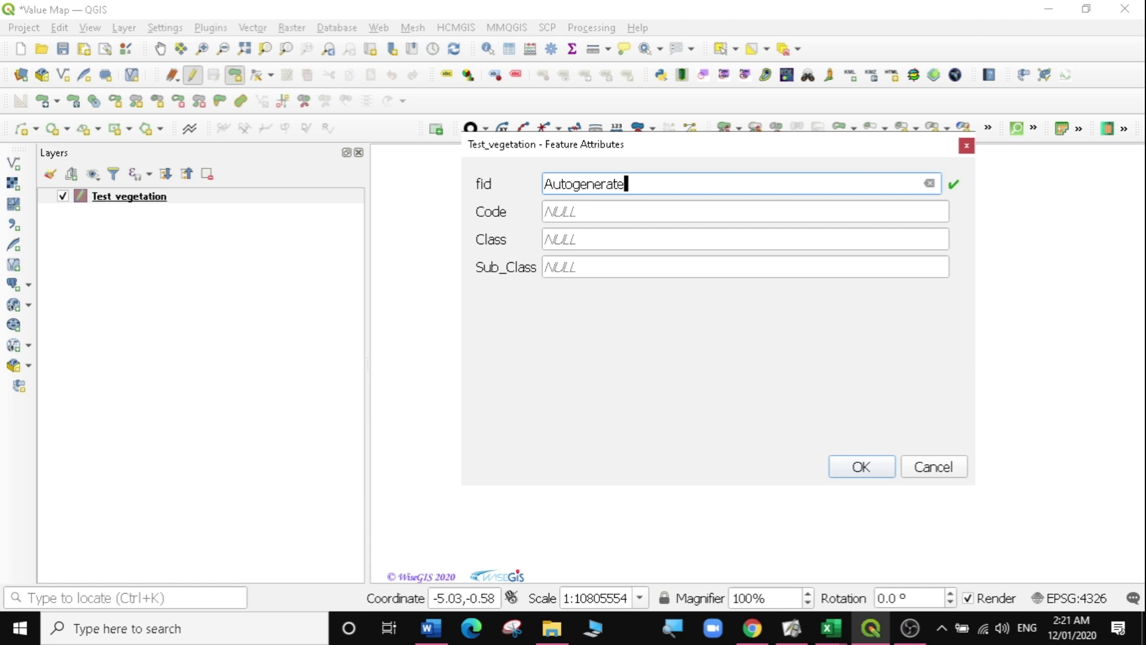
{"action": "key", "text": "Tab"}
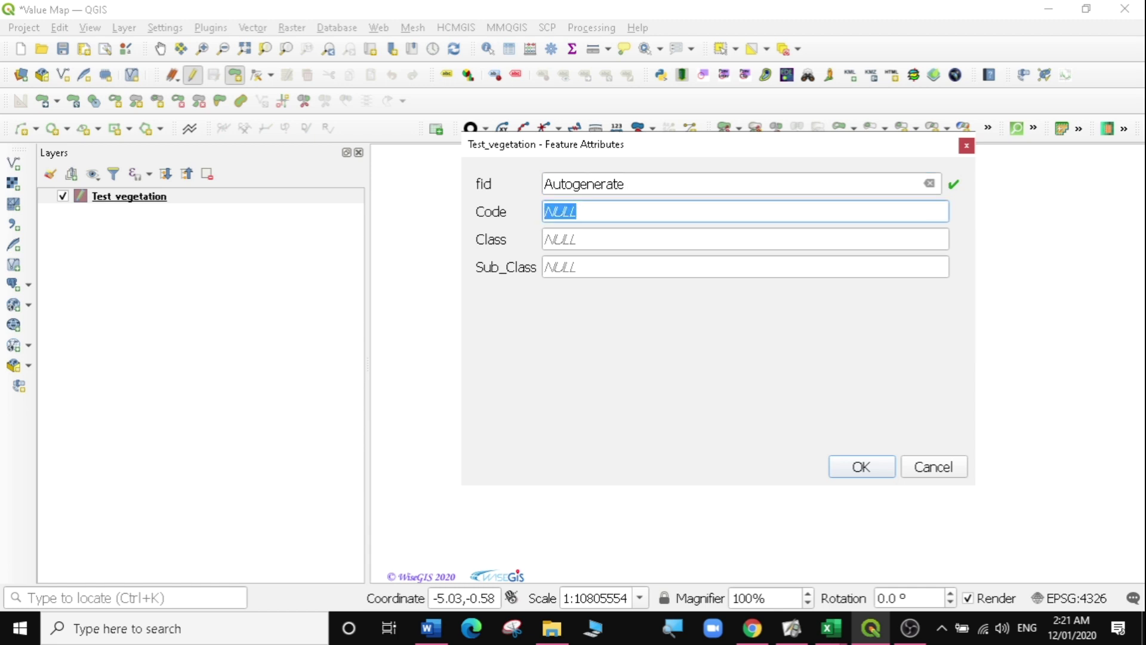
{"action": "type", "text": "a"}
{"action": "key", "text": "Tab"}
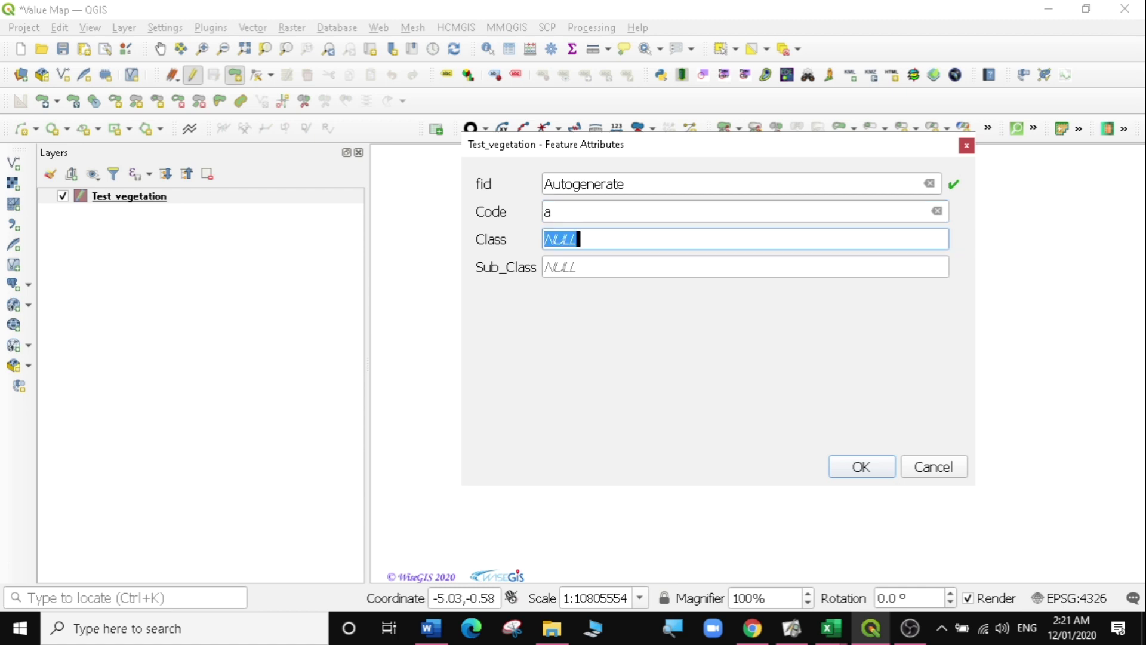
{"action": "type", "text": "forestj"}
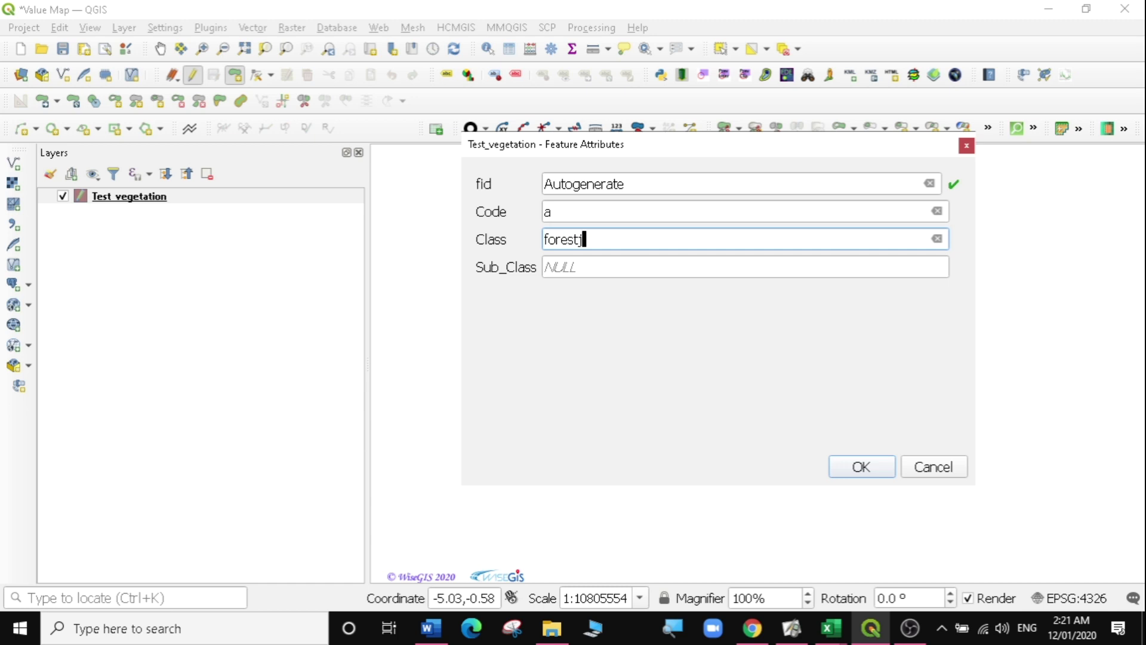
{"action": "key", "text": "Tab"}
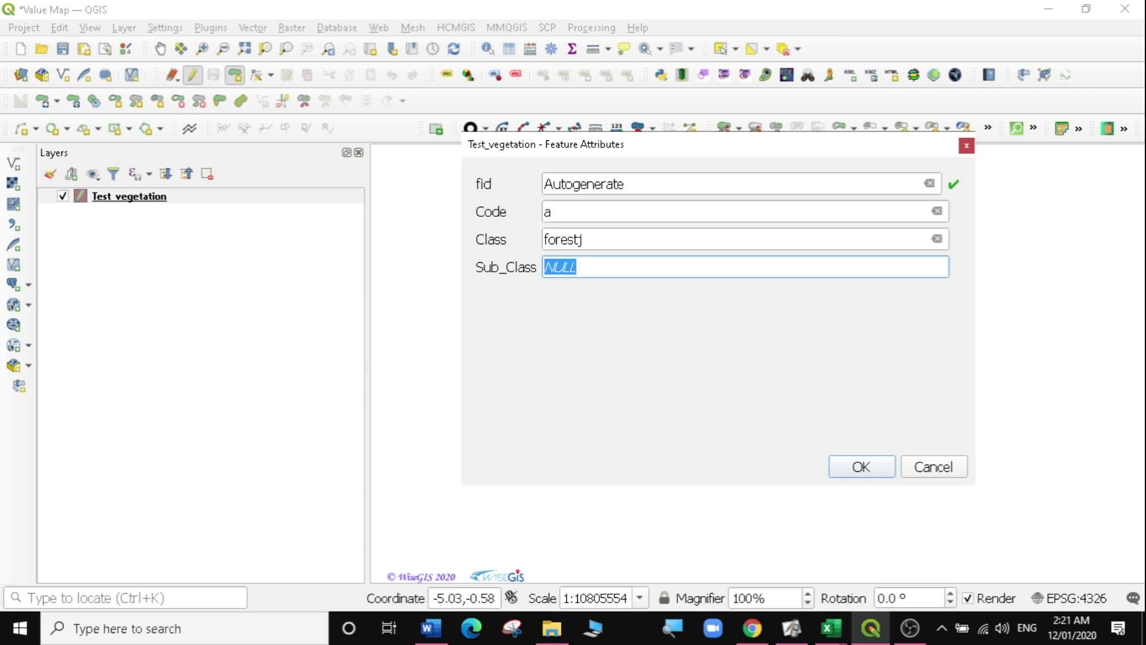
{"action": "type", "text": "dense "}
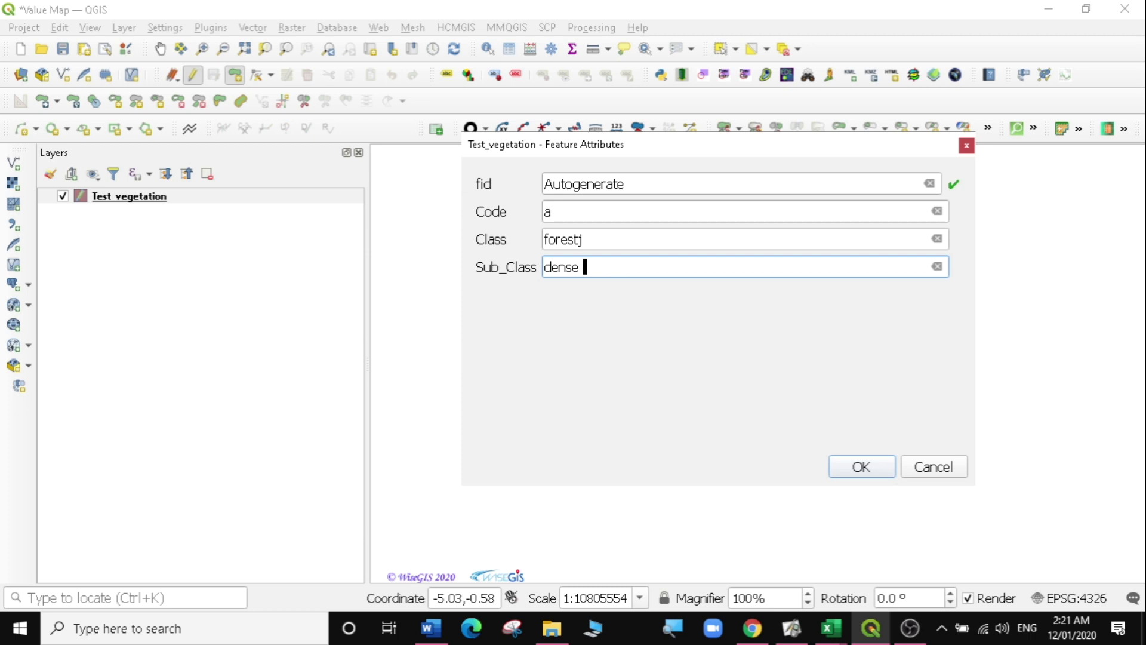
{"action": "type", "text": "forest"}
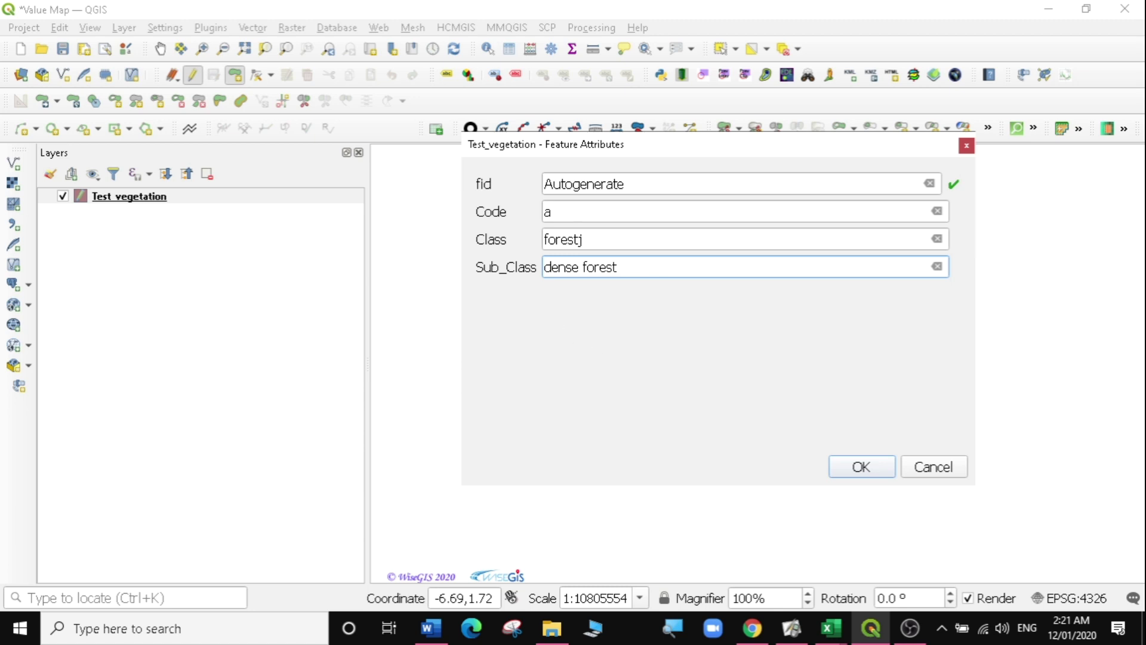
{"action": "left_click", "coordinate": [930, 472]}
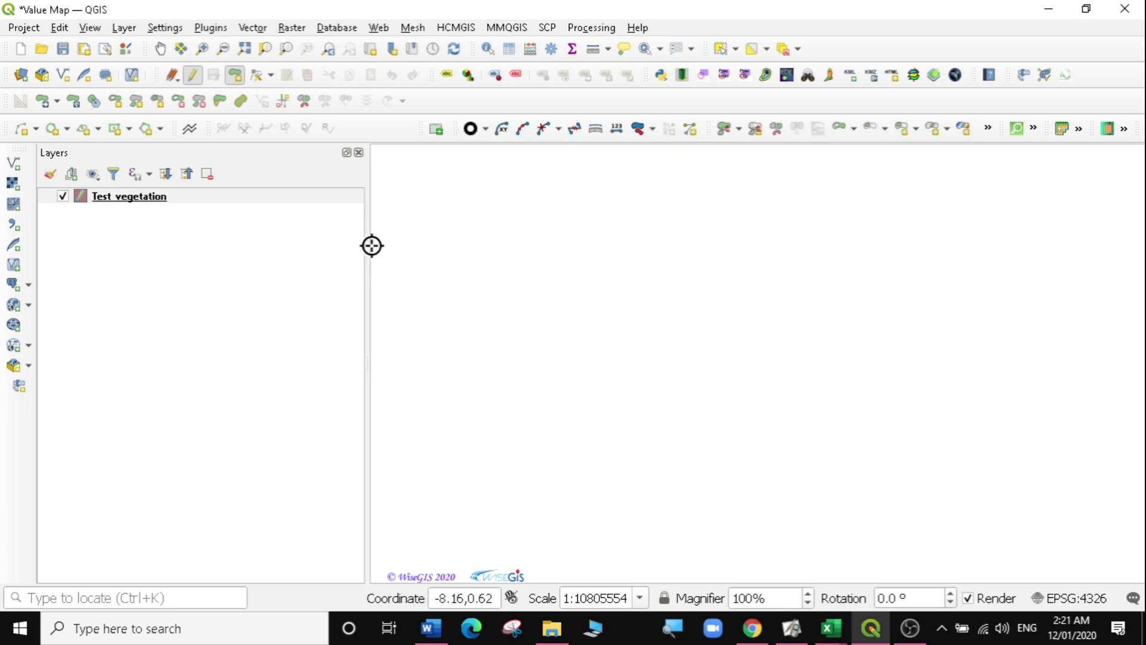
- Open Test_vegetation's layer properties on the Attributes Form page with the Code field selected
{"action": "left_click", "coordinate": [125, 202]}
{"action": "right_click", "coordinate": [124, 202]}
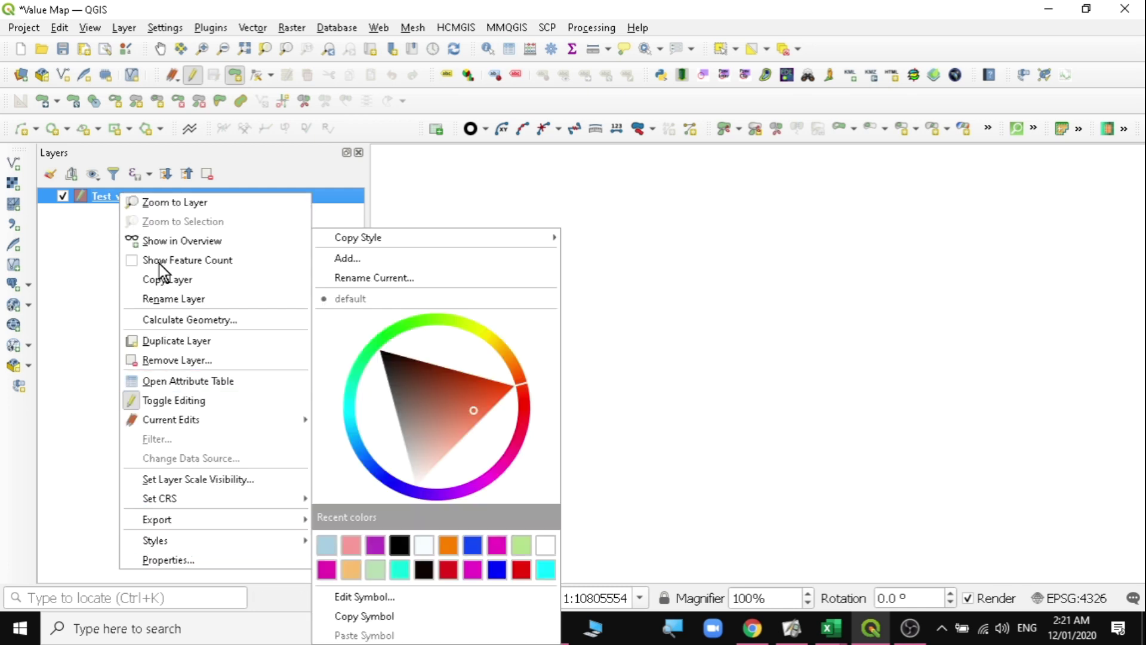
{"action": "left_click", "coordinate": [187, 559]}
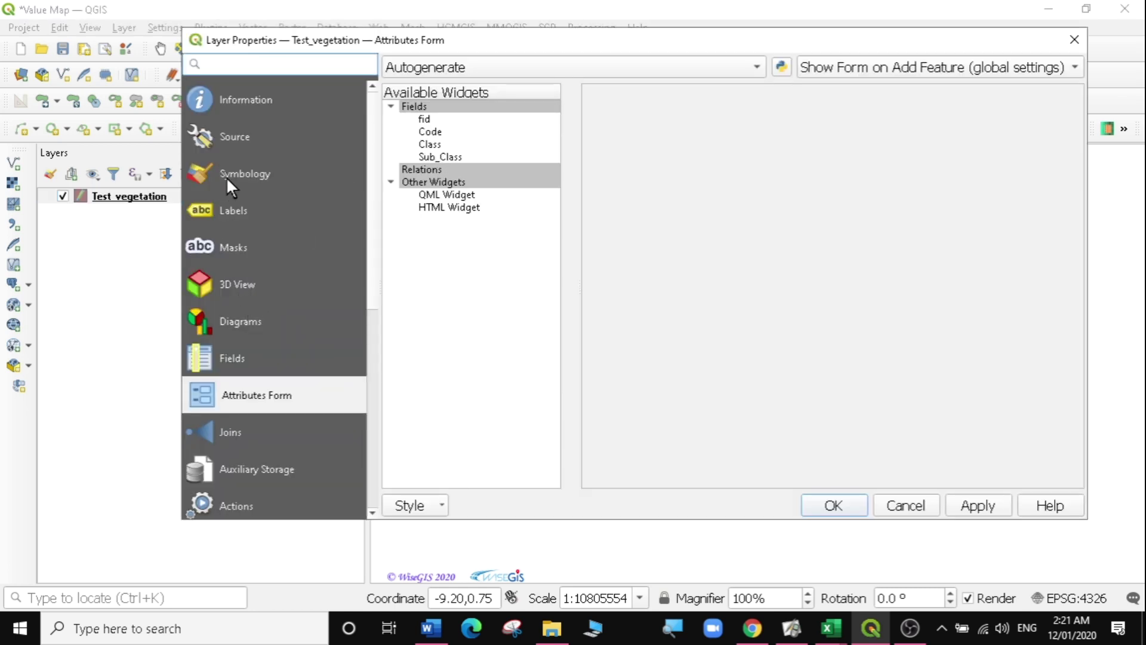
{"action": "left_click", "coordinate": [430, 131]}
{"action": "left_click", "coordinate": [438, 156]}
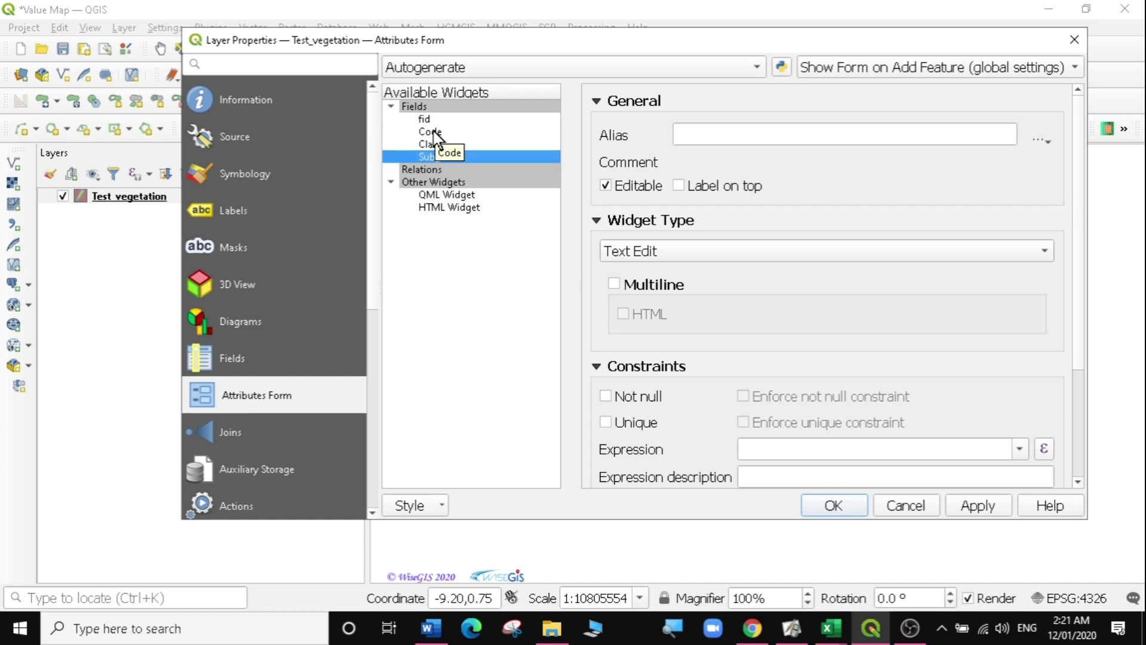
{"action": "left_click", "coordinate": [434, 134]}
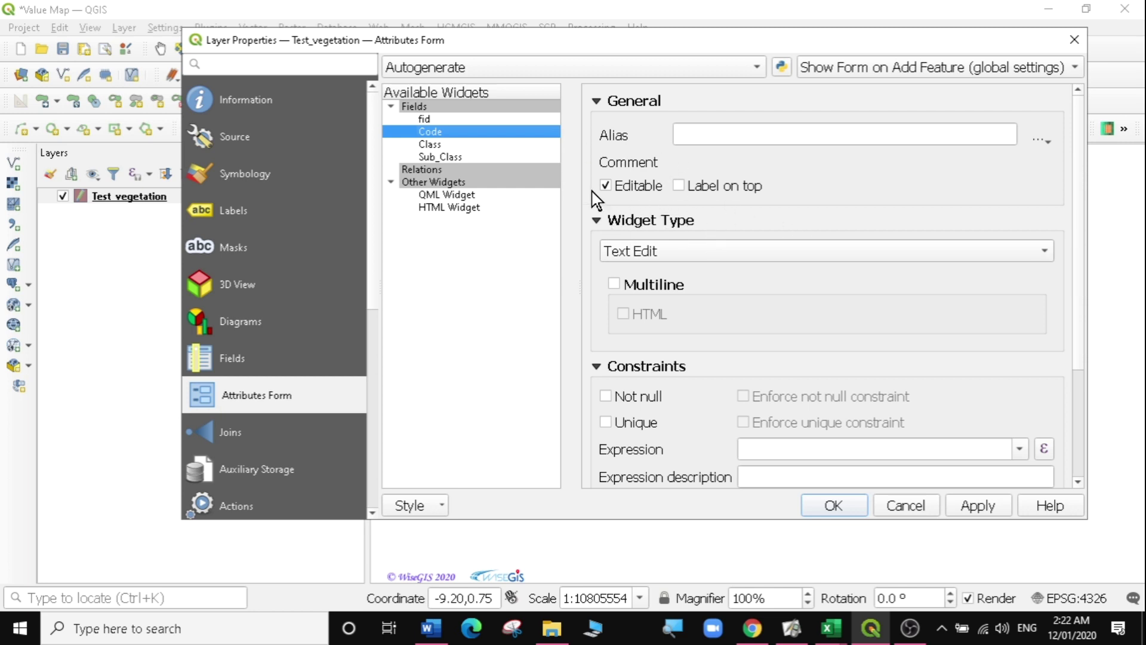
- Switch Code's widget to Value Map and enter values A and B with matching descriptions
{"action": "left_click", "coordinate": [1049, 255]}
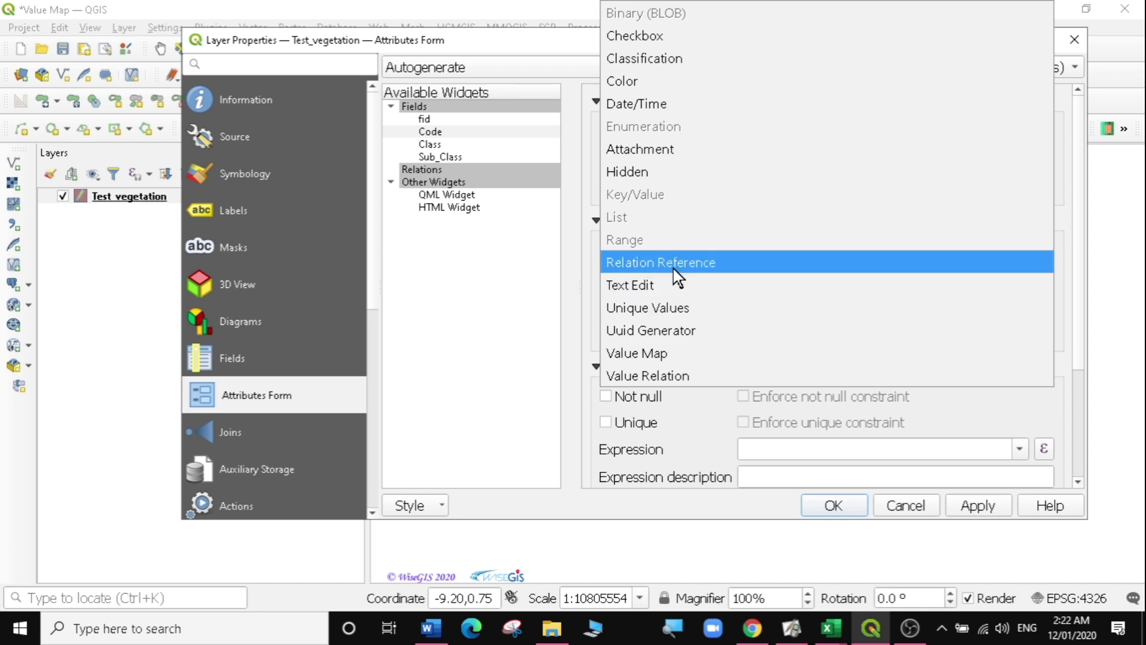
{"action": "left_click", "coordinate": [652, 351]}
{"action": "scroll", "coordinate": [616, 266], "scroll_direction": "down", "scroll_amount": 3}
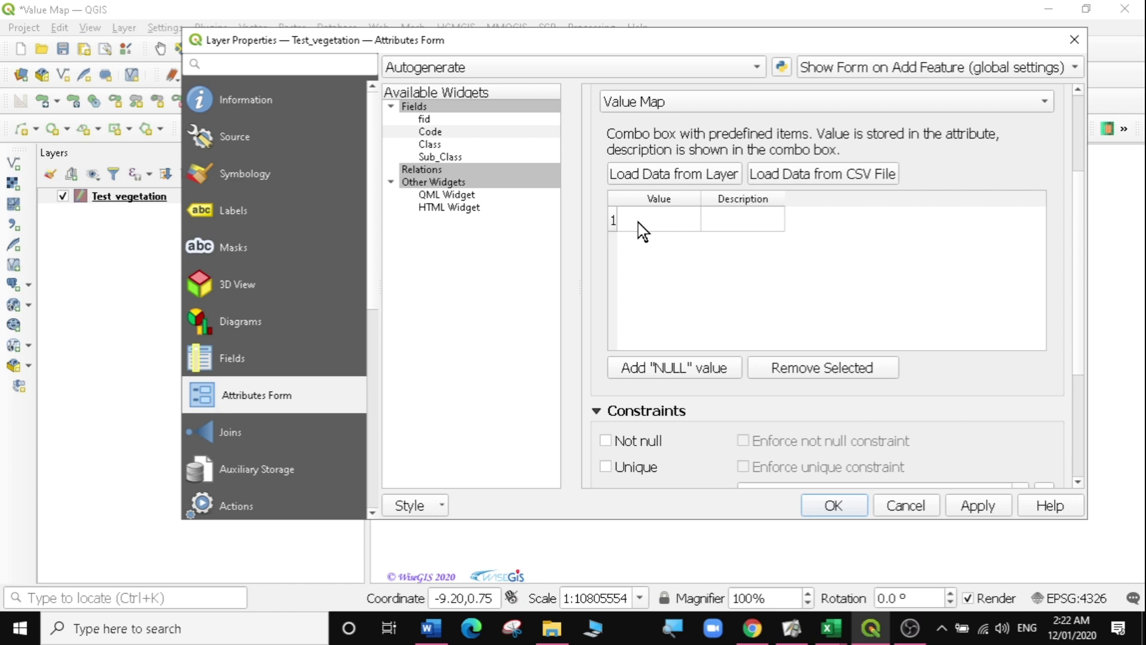
{"action": "left_click", "coordinate": [652, 228]}
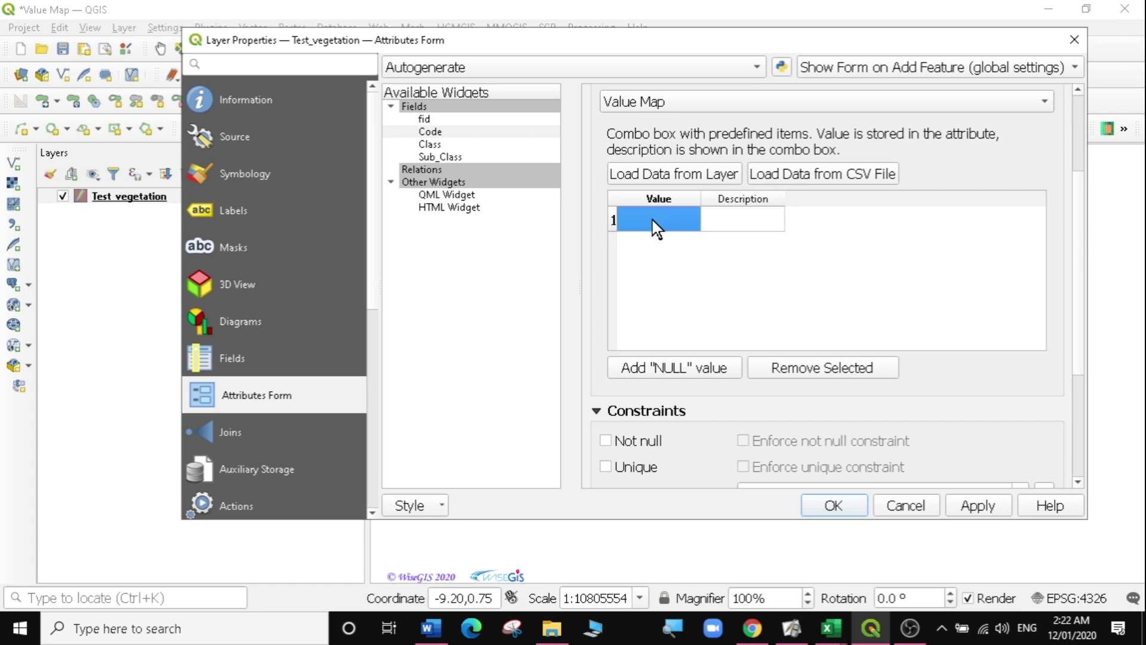
{"action": "type", "text": "A"}
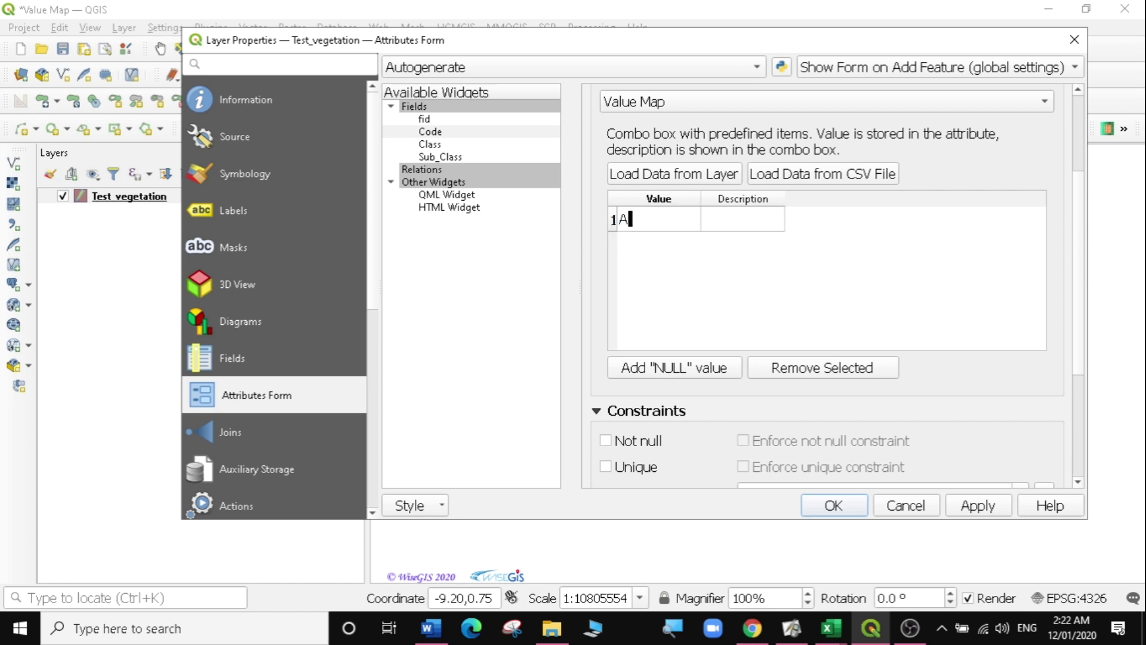
{"action": "left_click", "coordinate": [744, 229]}
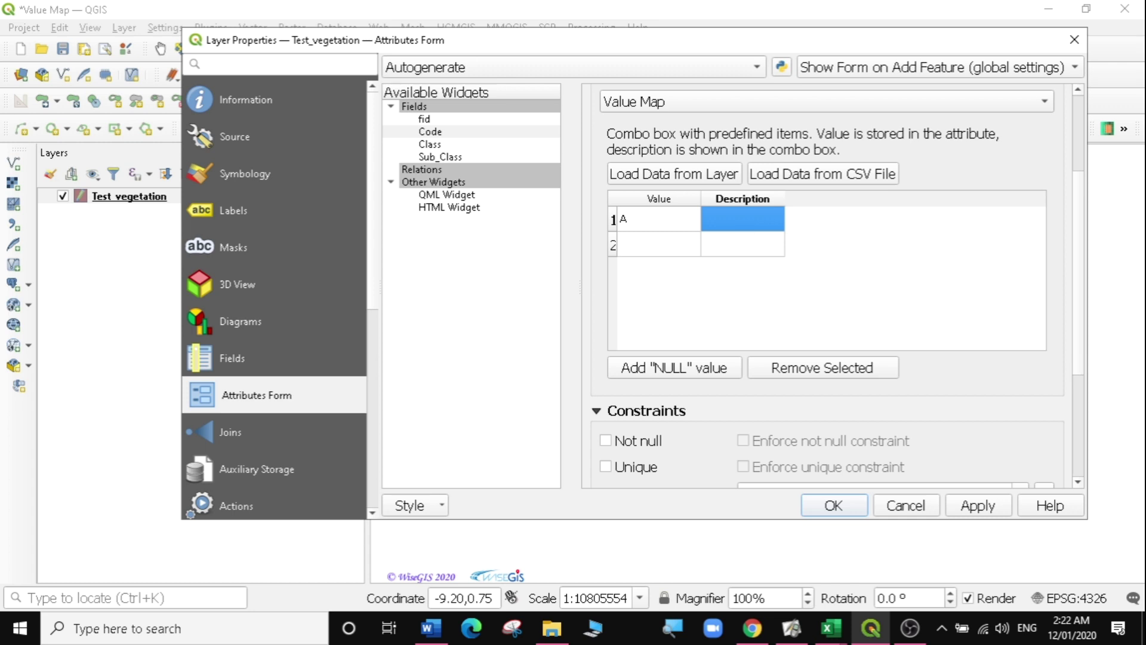
{"action": "type", "text": "A"}
{"action": "left_click", "coordinate": [657, 245]}
{"action": "type", "text": "B"}
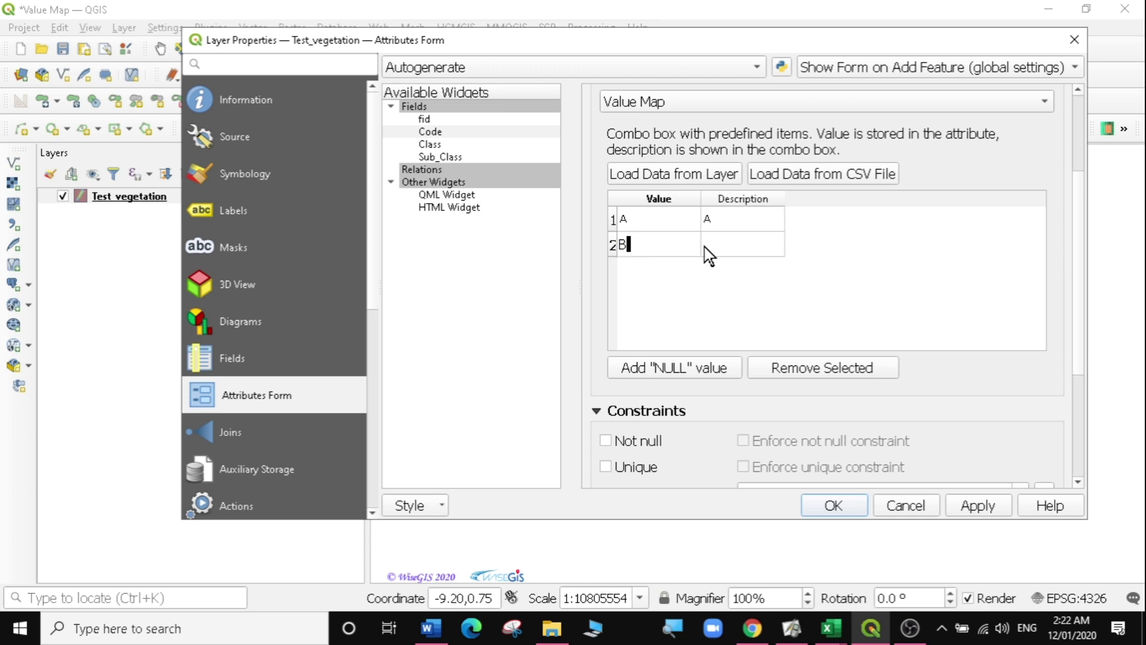
{"action": "left_click", "coordinate": [706, 246]}
{"action": "type", "text": "B"}
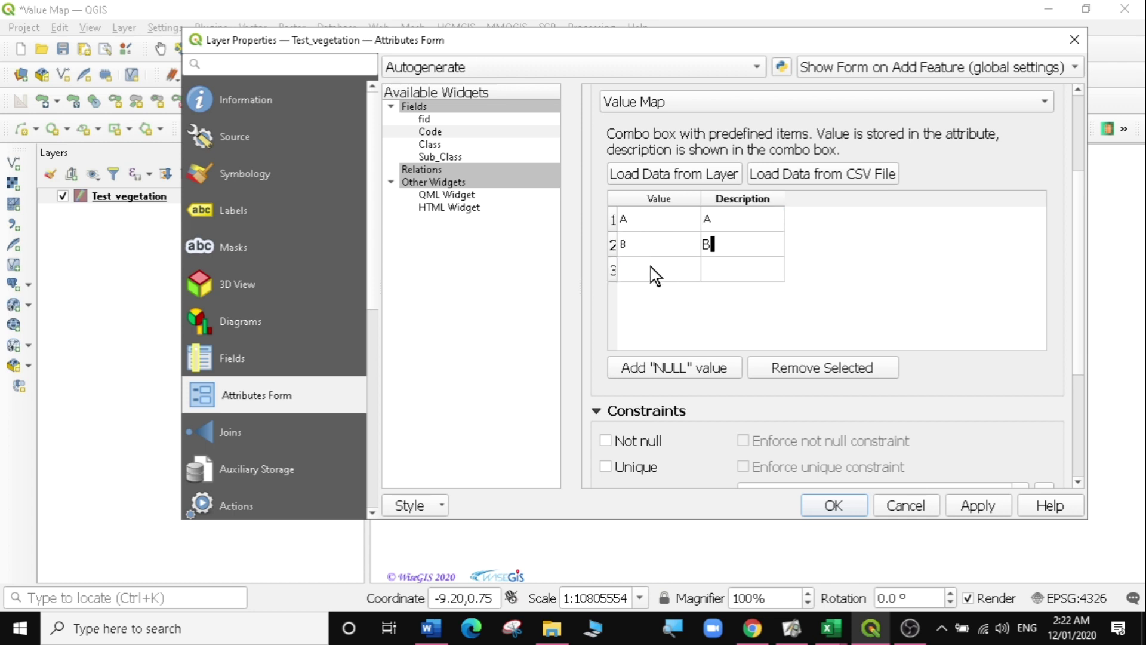
- Add Value Map entries C, D and E for the Code field
{"action": "left_click", "coordinate": [651, 268]}
{"action": "type", "text": "C"}
{"action": "left_click", "coordinate": [719, 270]}
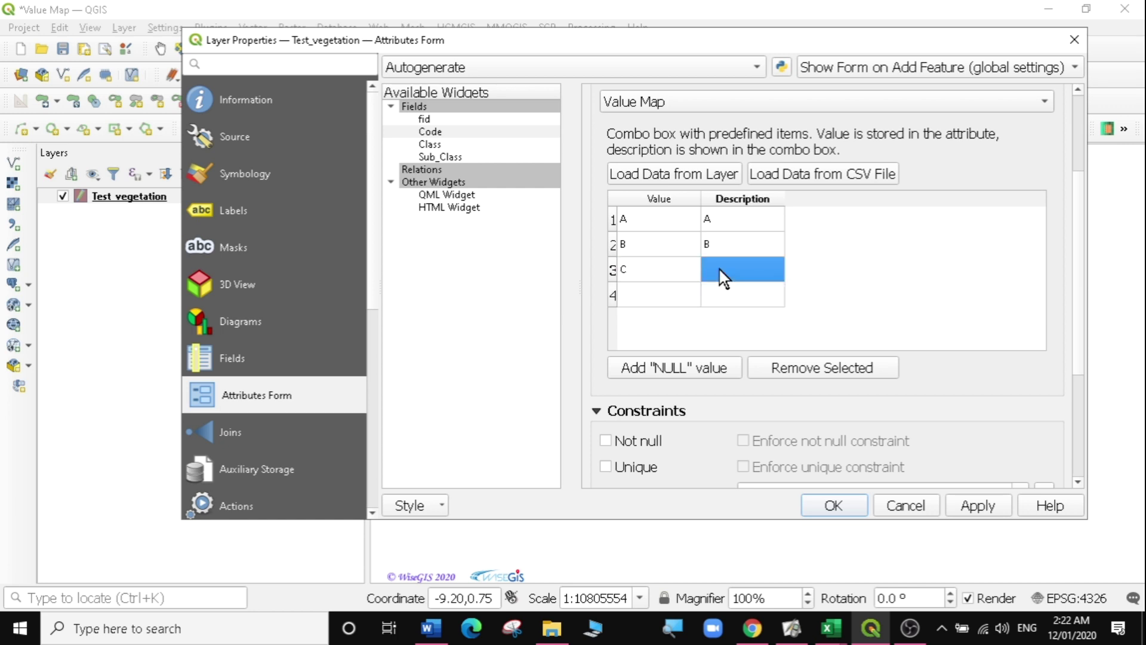
{"action": "type", "text": "C"}
{"action": "left_click", "coordinate": [643, 288]}
{"action": "type", "text": "D"}
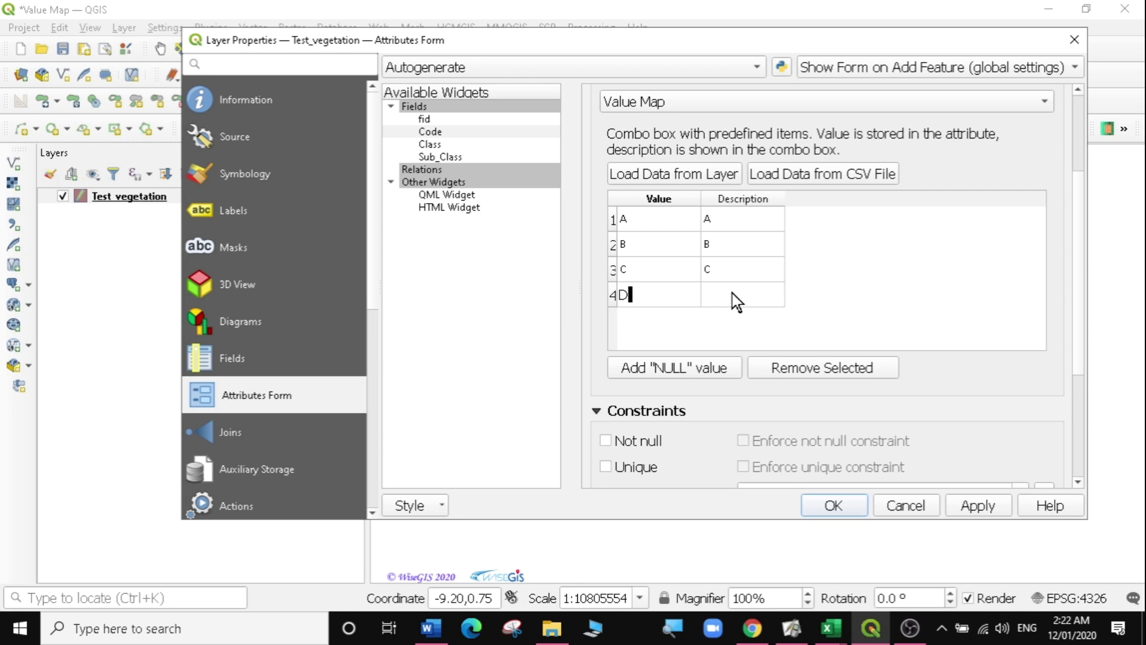
{"action": "left_click", "coordinate": [734, 299]}
{"action": "type", "text": "D"}
{"action": "left_click", "coordinate": [650, 321]}
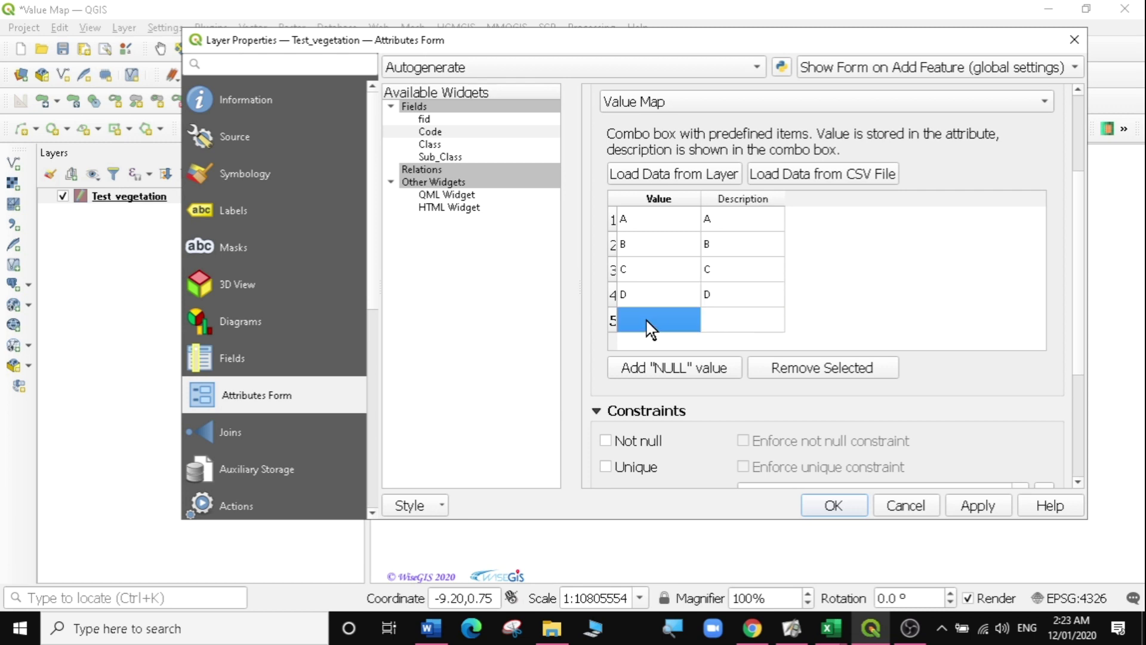
{"action": "type", "text": "E"}
{"action": "left_click", "coordinate": [715, 326]}
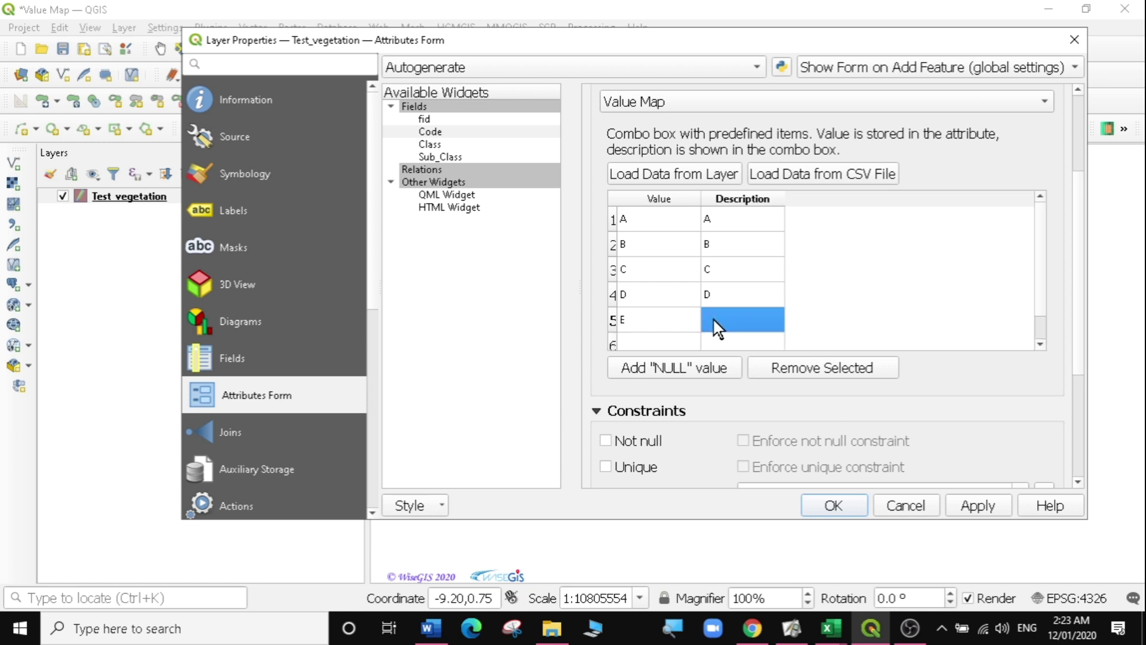
{"action": "type", "text": "E"}
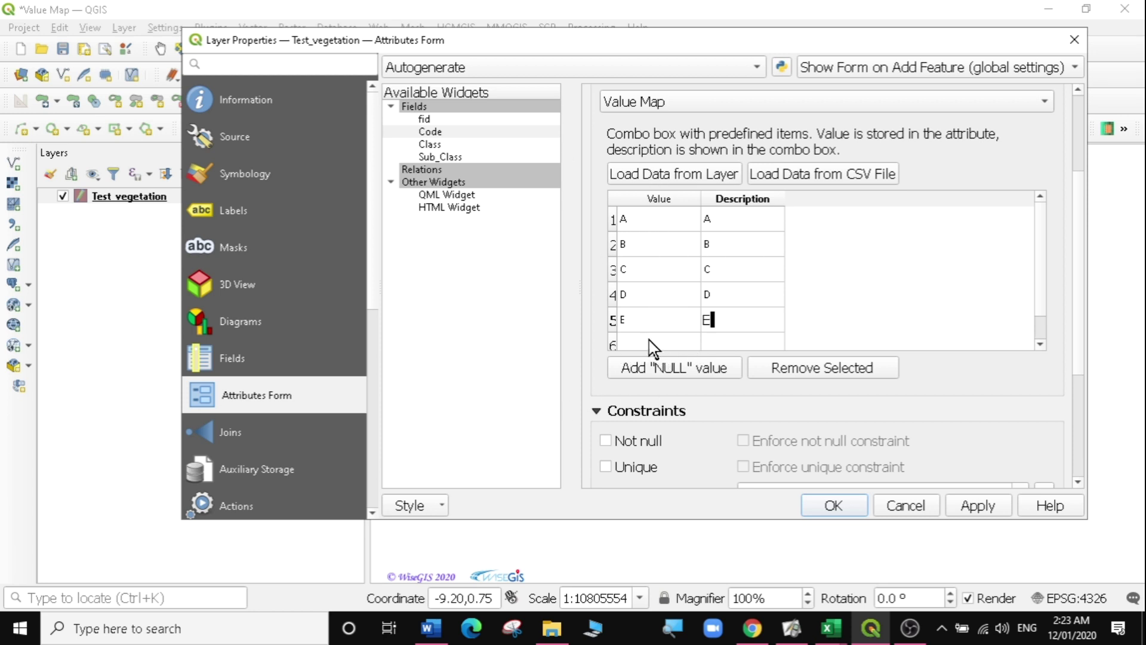
- Add a NULL entry, apply the Code settings and close the layer properties
{"action": "left_click", "coordinate": [640, 369]}
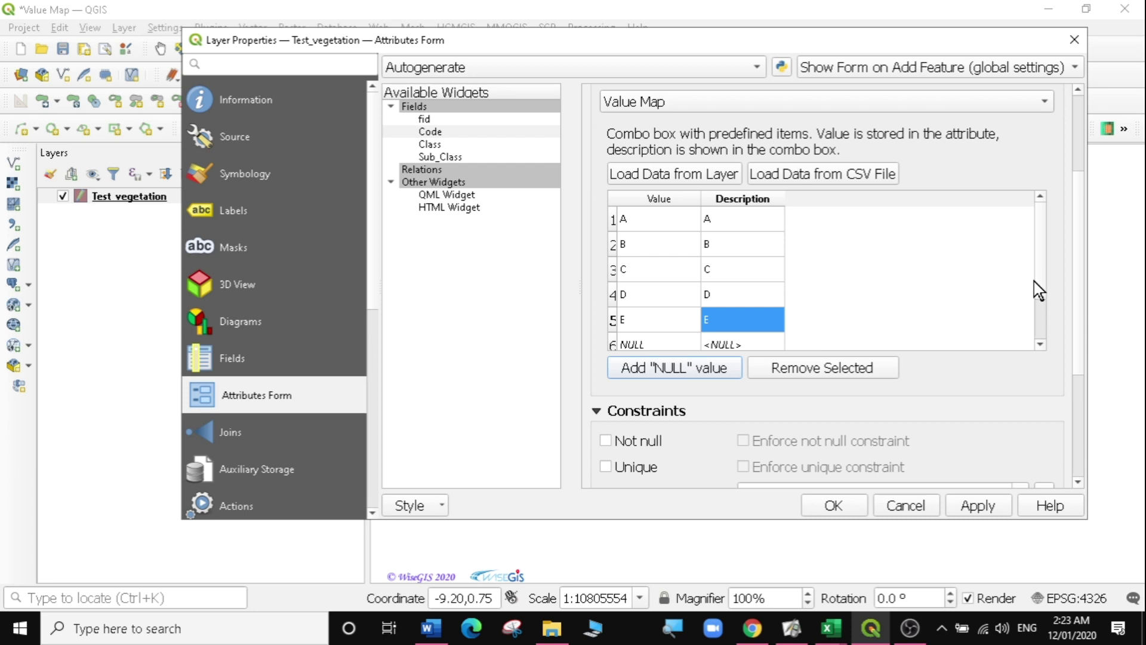
{"action": "scroll", "coordinate": [1014, 299], "scroll_direction": "down", "scroll_amount": 1}
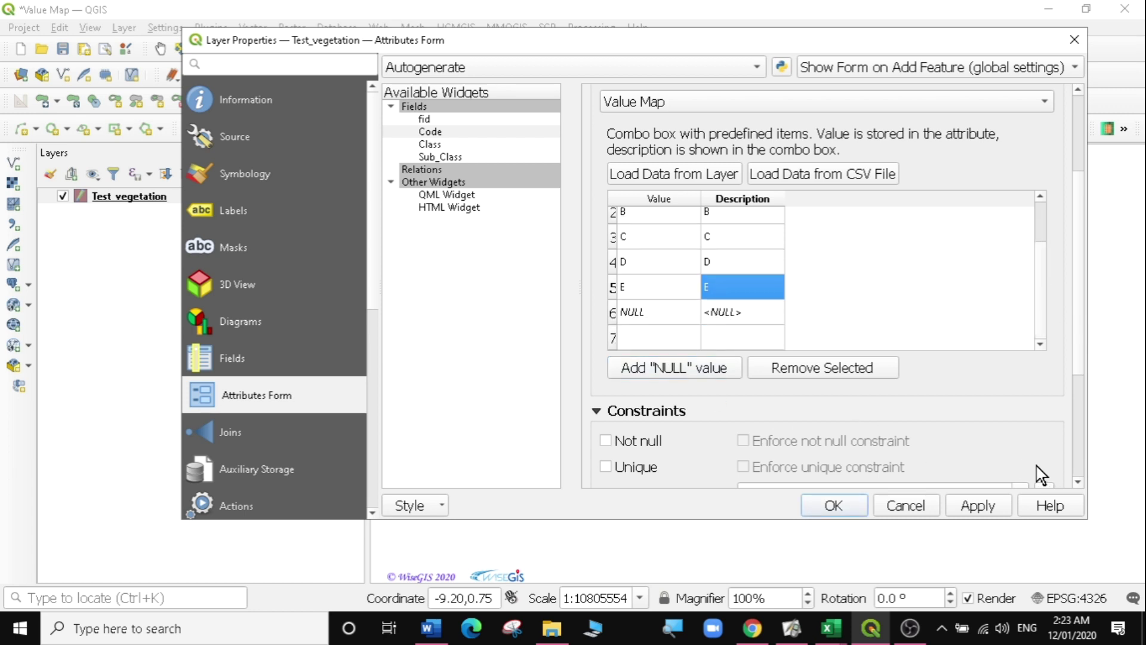
{"action": "left_click", "coordinate": [979, 506]}
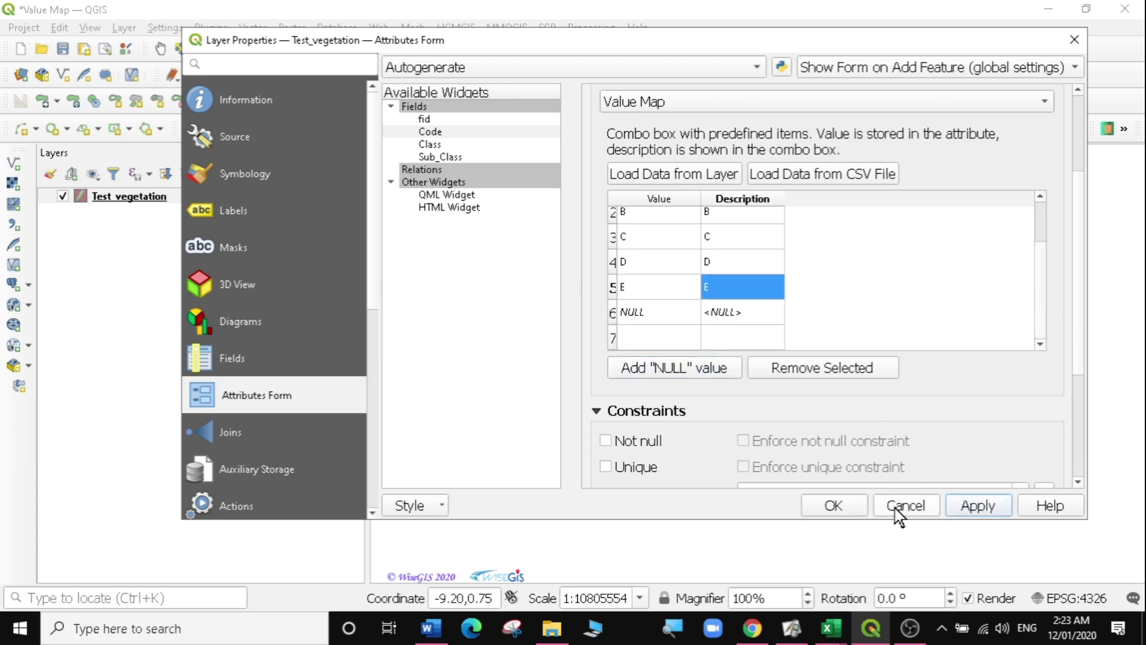
{"action": "left_click", "coordinate": [842, 506]}
{"action": "left_click", "coordinate": [120, 199]}
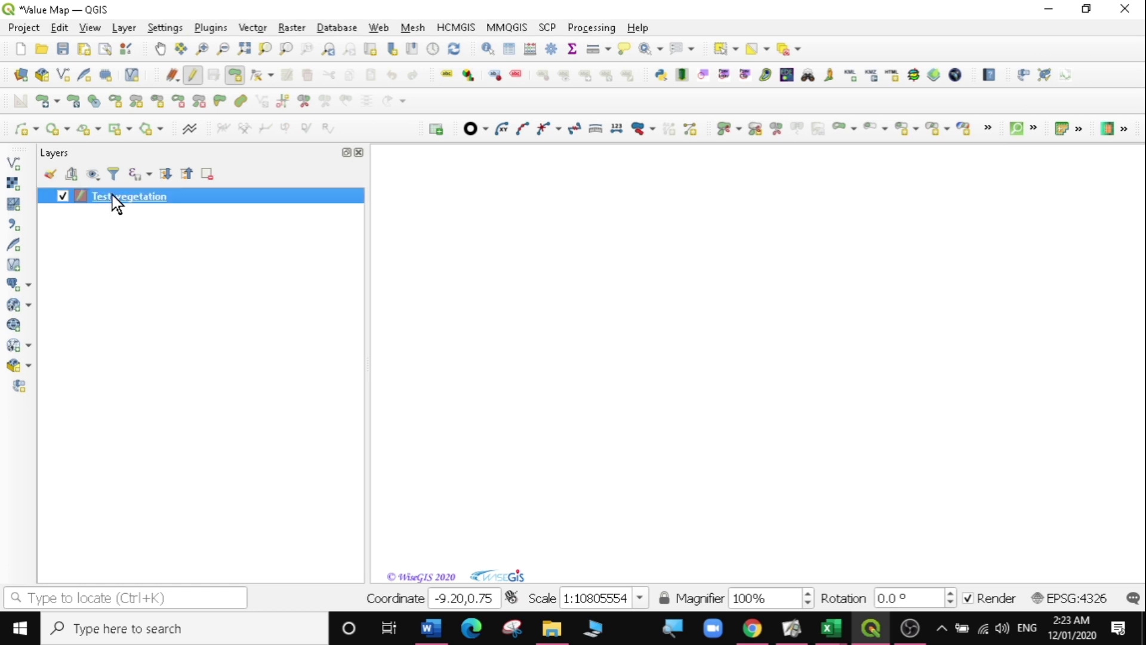
- Digitize a ten-corner vegetation polygon and finish it to open its attribute form
{"action": "left_click", "coordinate": [235, 76]}
{"action": "left_click", "coordinate": [577, 199]}
{"action": "left_click", "coordinate": [623, 180]}
{"action": "left_click", "coordinate": [661, 184]}
{"action": "left_click", "coordinate": [707, 207]}
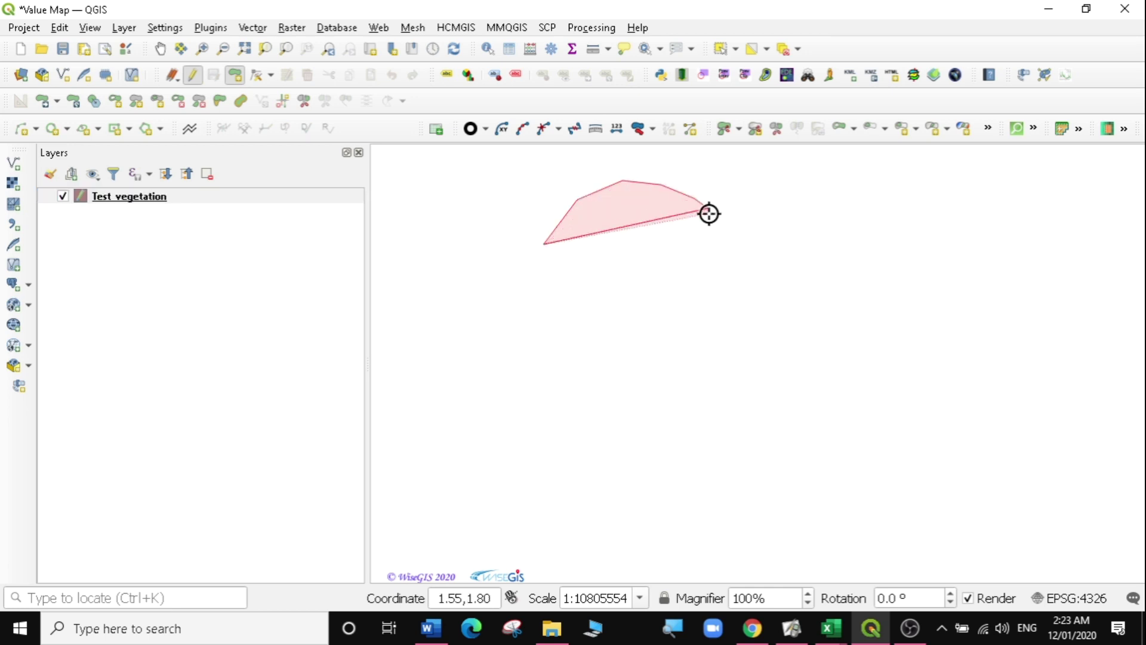
{"action": "left_click", "coordinate": [700, 237]}
{"action": "left_click", "coordinate": [669, 260]}
{"action": "left_click", "coordinate": [617, 314]}
{"action": "left_click", "coordinate": [594, 384]}
{"action": "left_click", "coordinate": [551, 397]}
{"action": "left_click", "coordinate": [478, 304]}
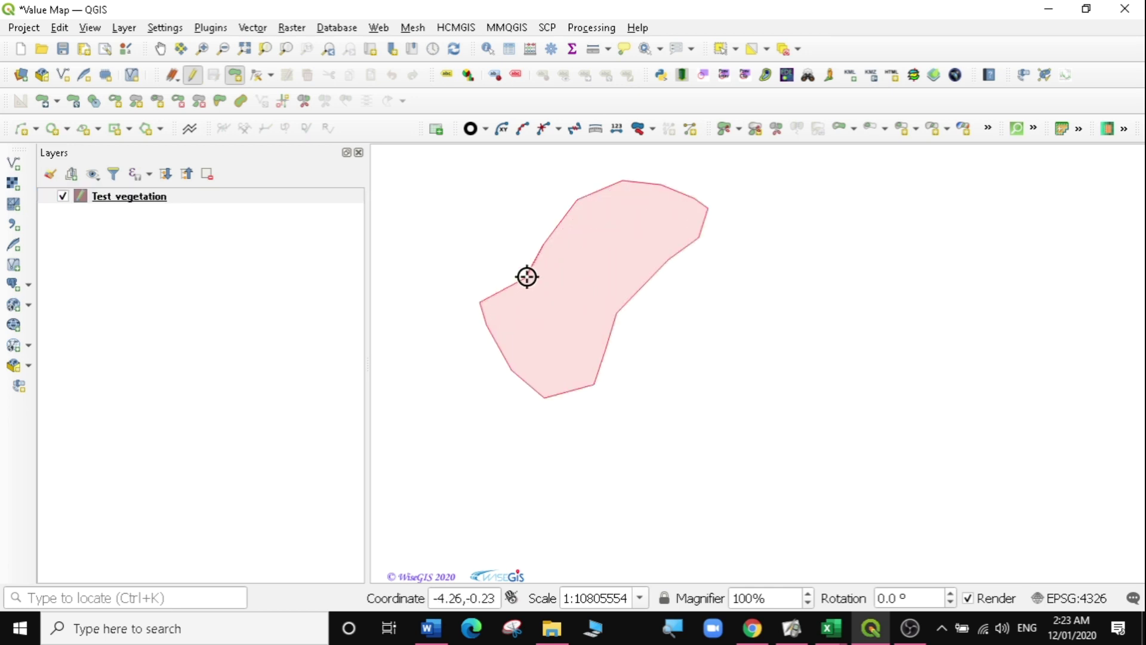
{"action": "right_click", "coordinate": [540, 273]}
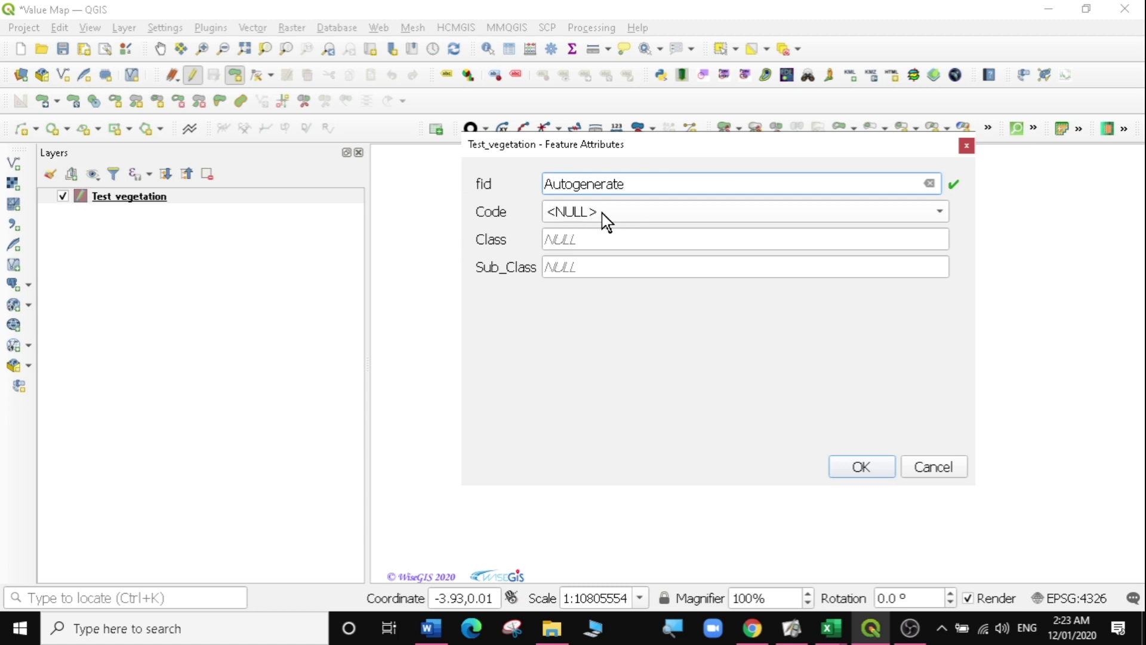
- Choose A from the Code dropdown, clear Class's NULL, then cancel the form
{"action": "left_click", "coordinate": [942, 209]}
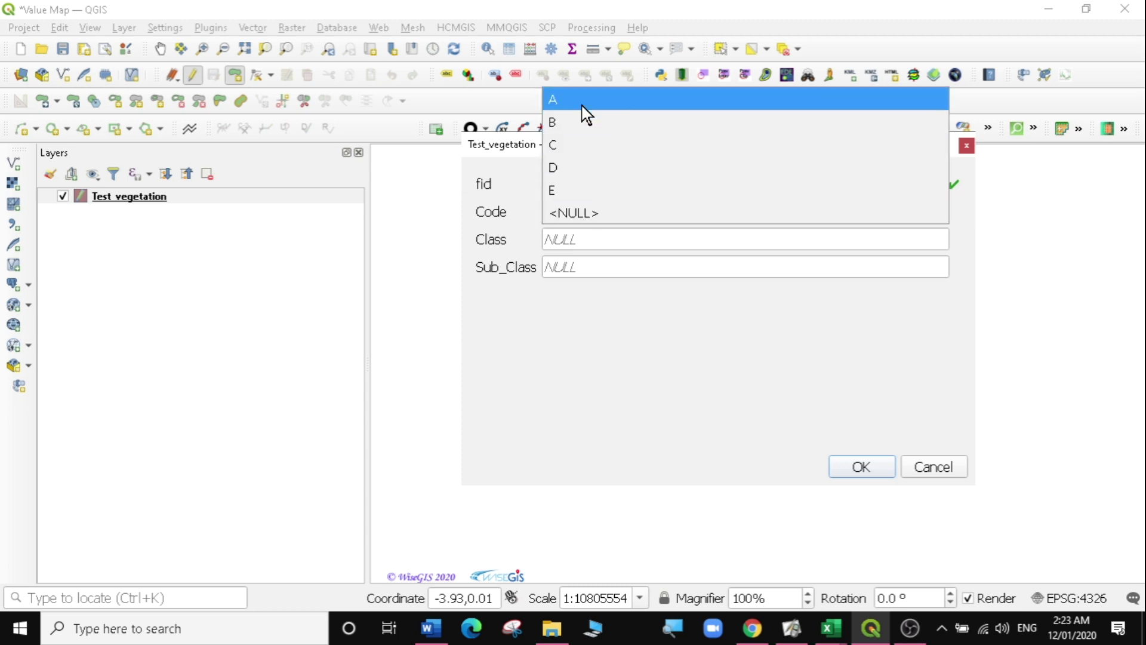
{"action": "left_click", "coordinate": [549, 101]}
{"action": "left_click", "coordinate": [561, 239]}
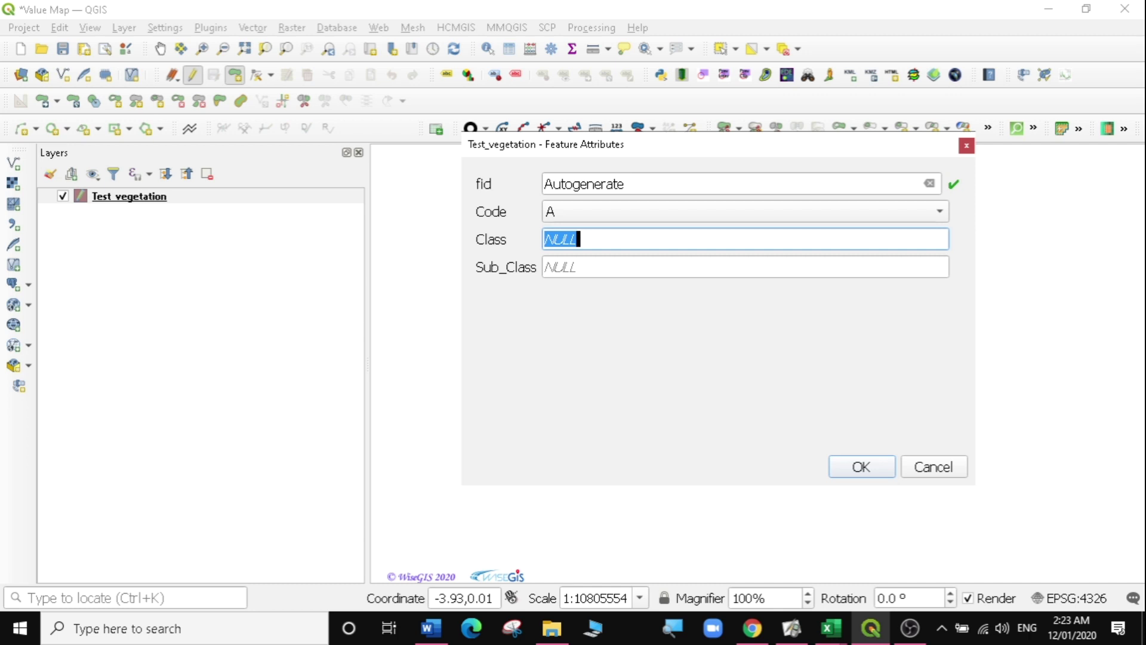
{"action": "key", "text": "BackSpace"}
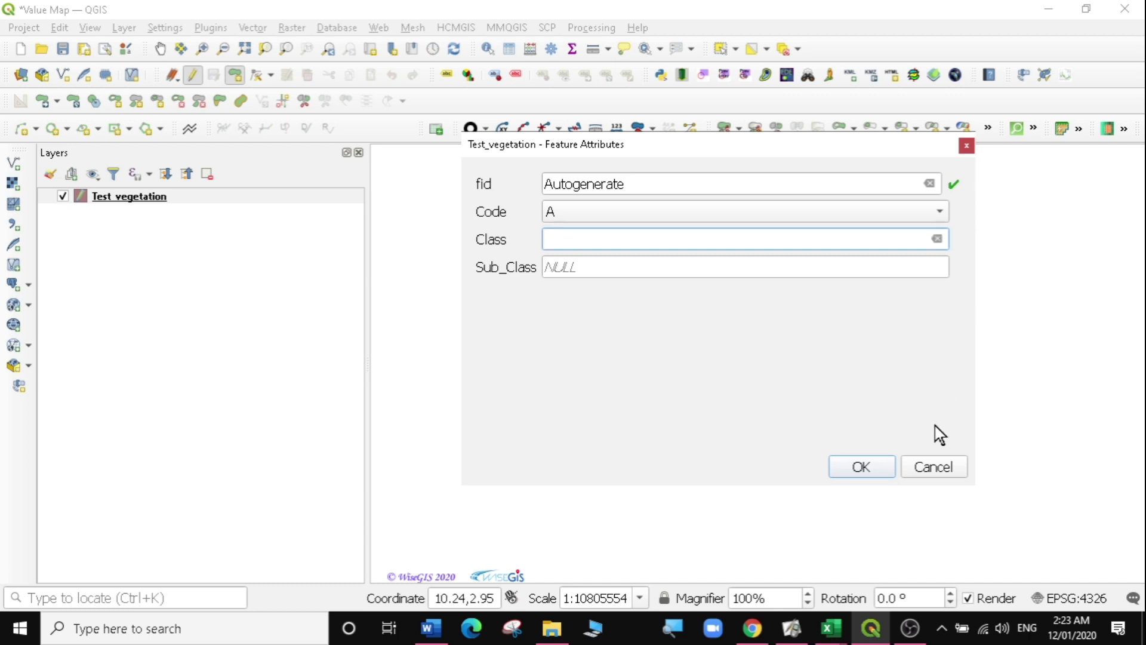
{"action": "left_click", "coordinate": [935, 469]}
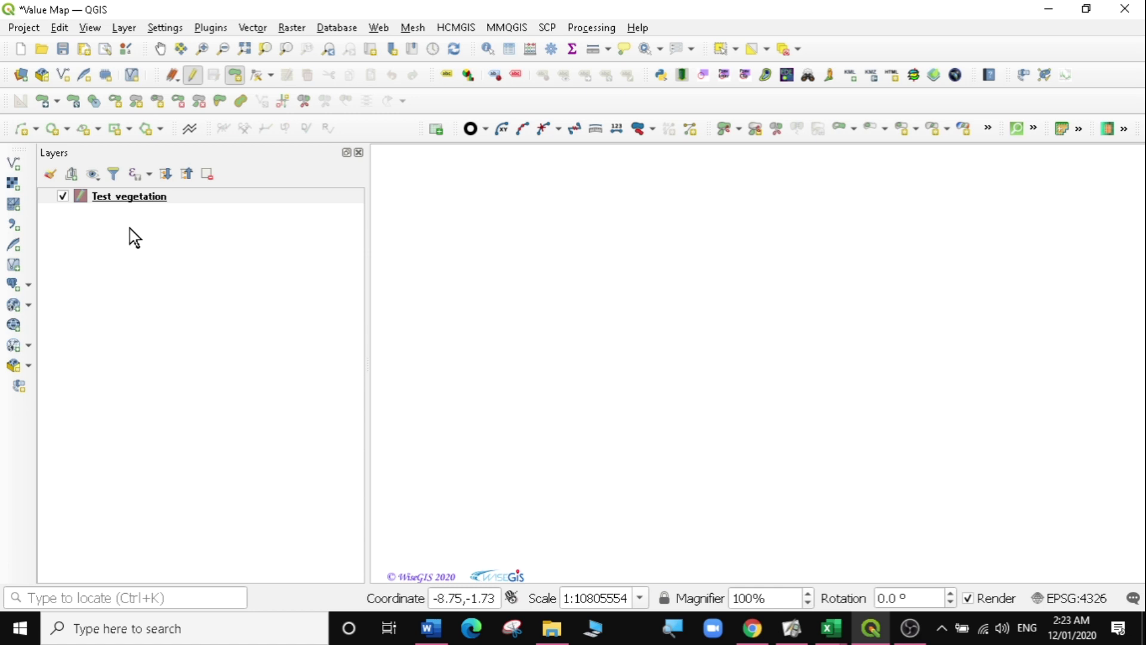
- Open Test_vegetation's Attributes Form properties and switch the Class field to a Value Map widget
{"action": "right_click", "coordinate": [111, 198]}
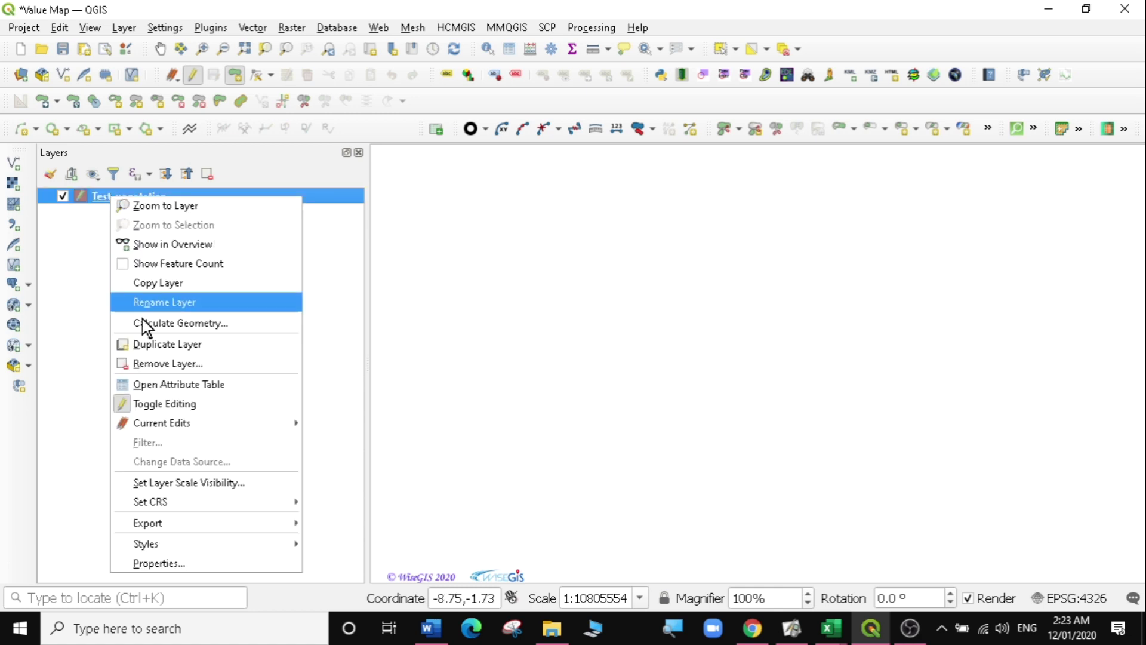
{"action": "left_click", "coordinate": [158, 564]}
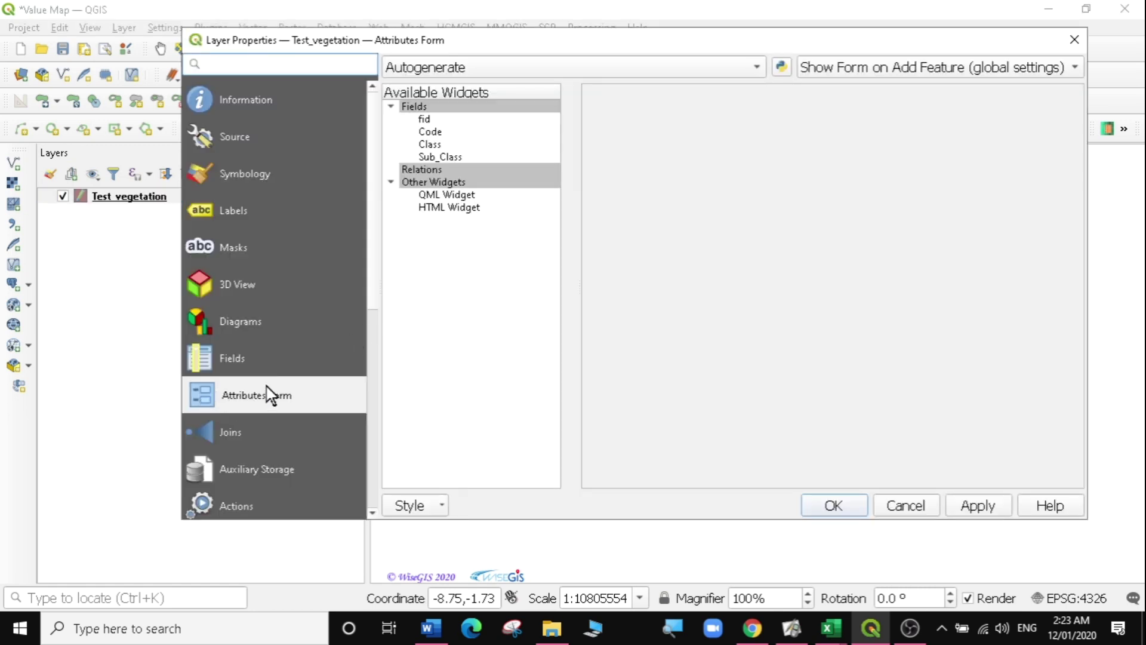
{"action": "left_click", "coordinate": [431, 132]}
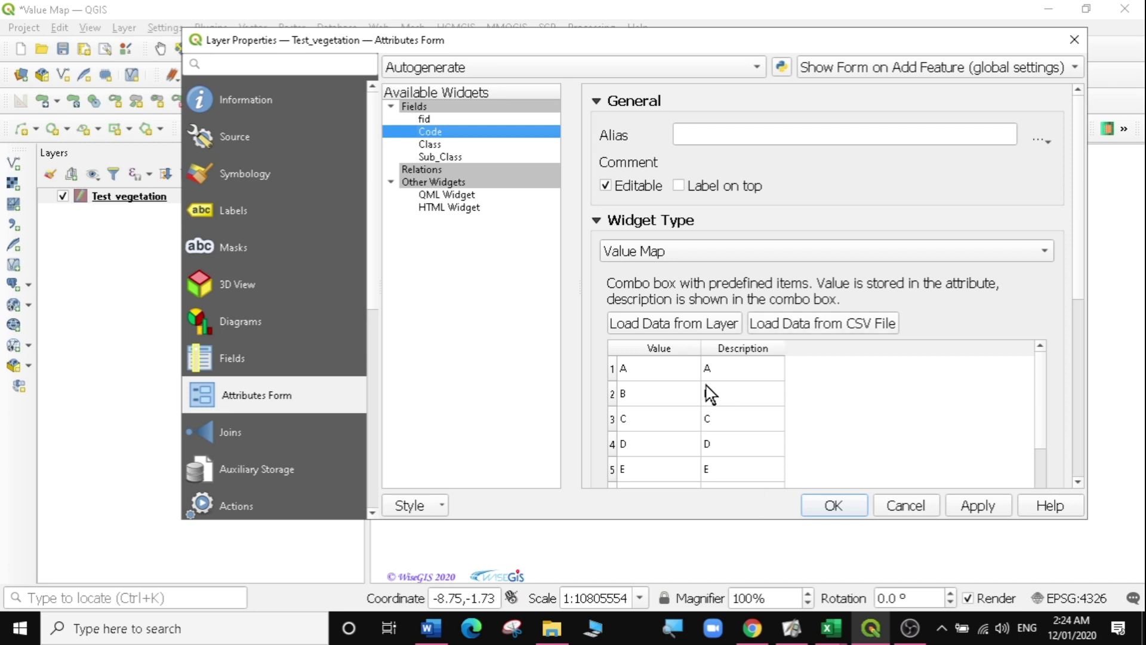
{"action": "left_click", "coordinate": [425, 144]}
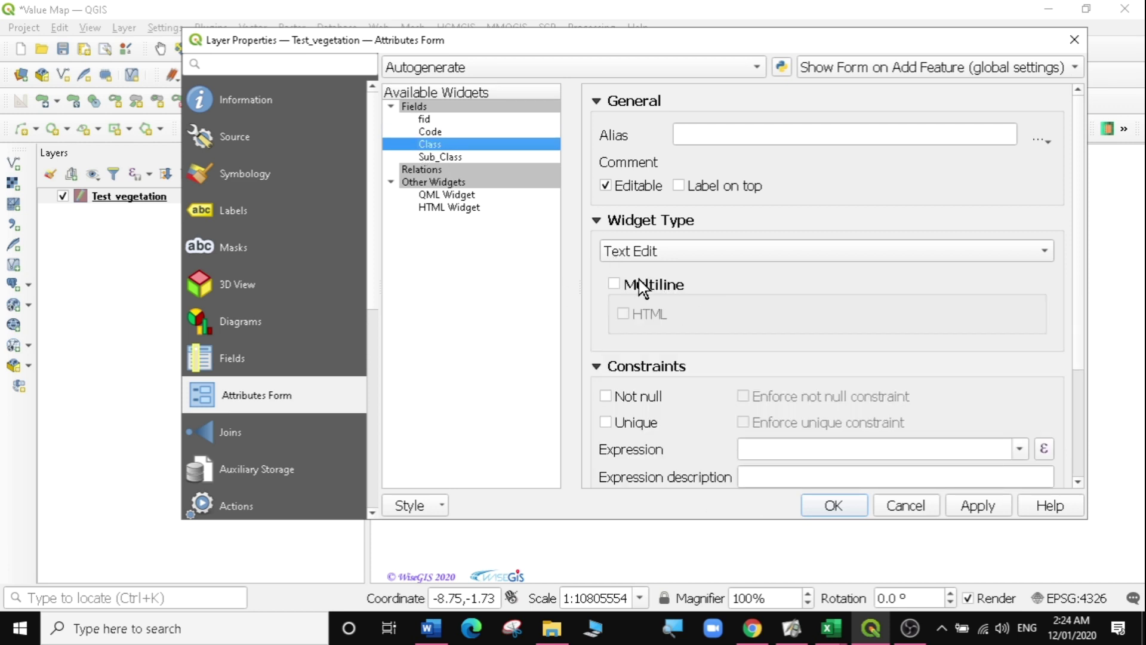
{"action": "left_click", "coordinate": [1049, 258]}
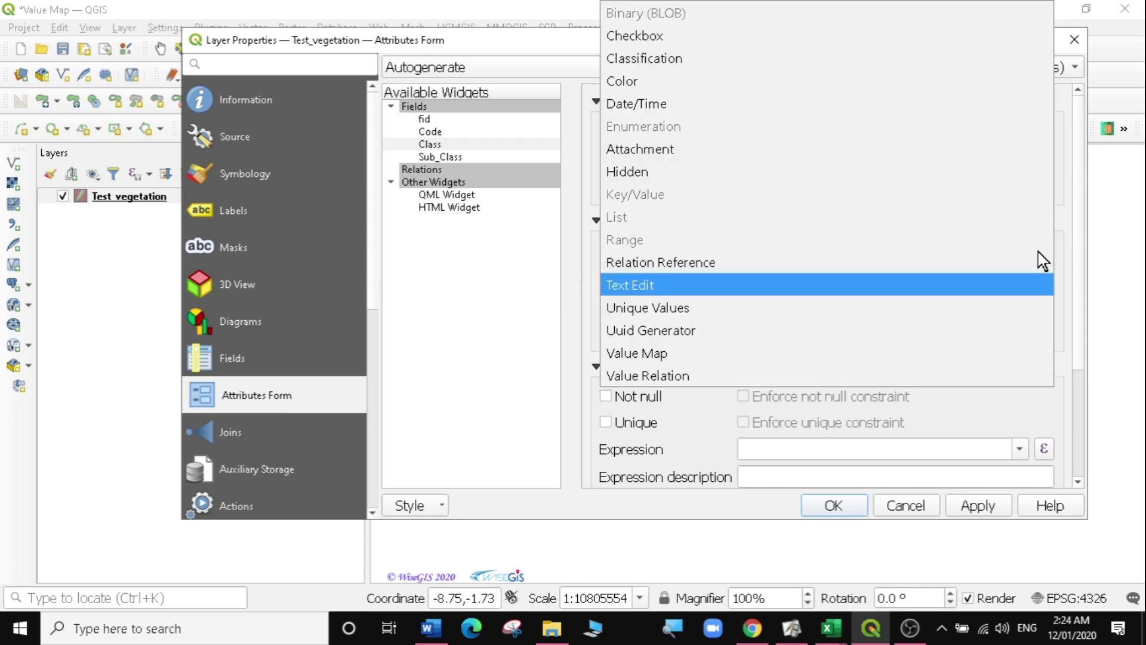
{"action": "left_click", "coordinate": [651, 352]}
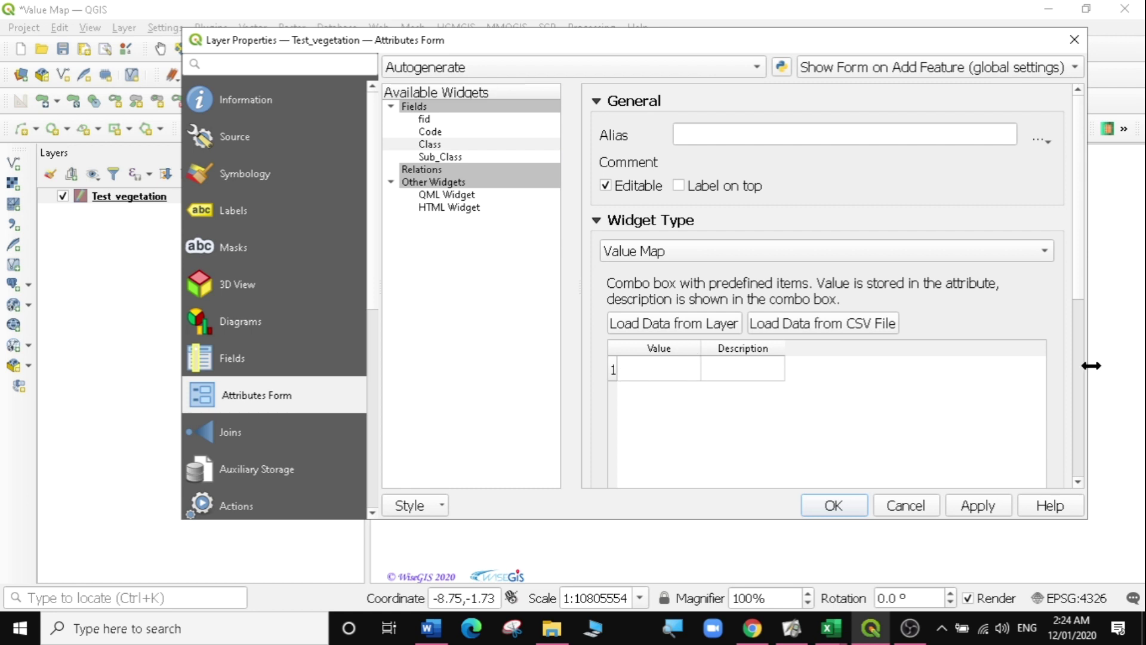
- Enter the first two Class value map rows: A → Forest and B → Grassland
{"action": "scroll", "coordinate": [1078, 287], "scroll_direction": "down", "scroll_amount": 3}
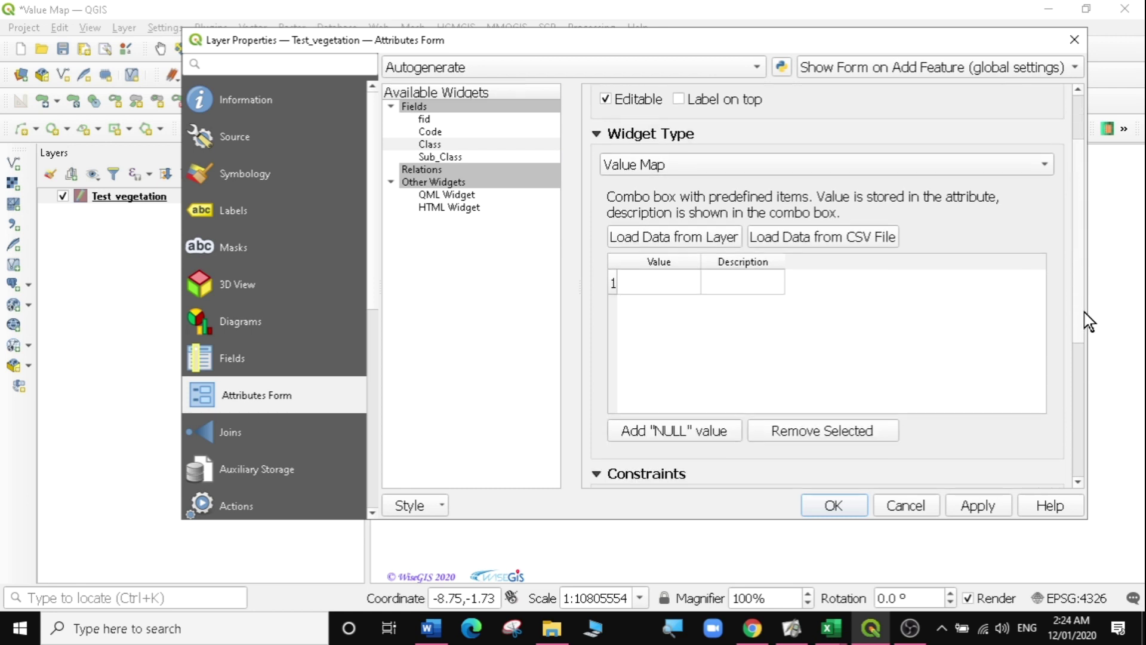
{"action": "left_click", "coordinate": [640, 275]}
{"action": "left_click", "coordinate": [641, 283]}
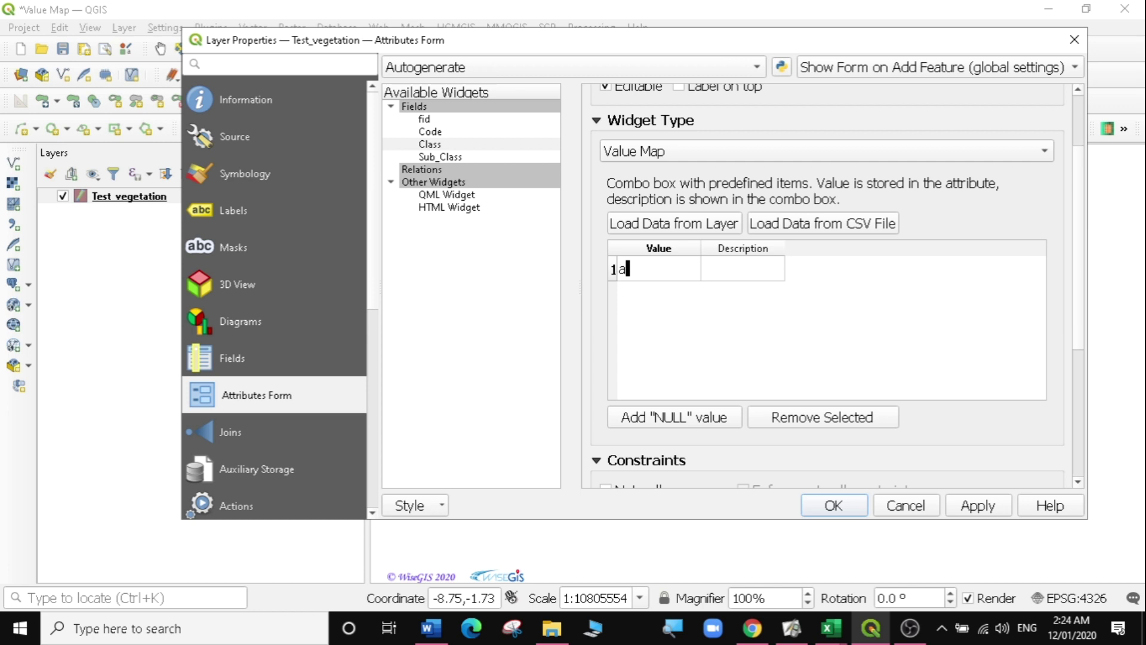
{"action": "type", "text": "A"}
{"action": "left_click", "coordinate": [727, 274]}
{"action": "left_click", "coordinate": [727, 274]}
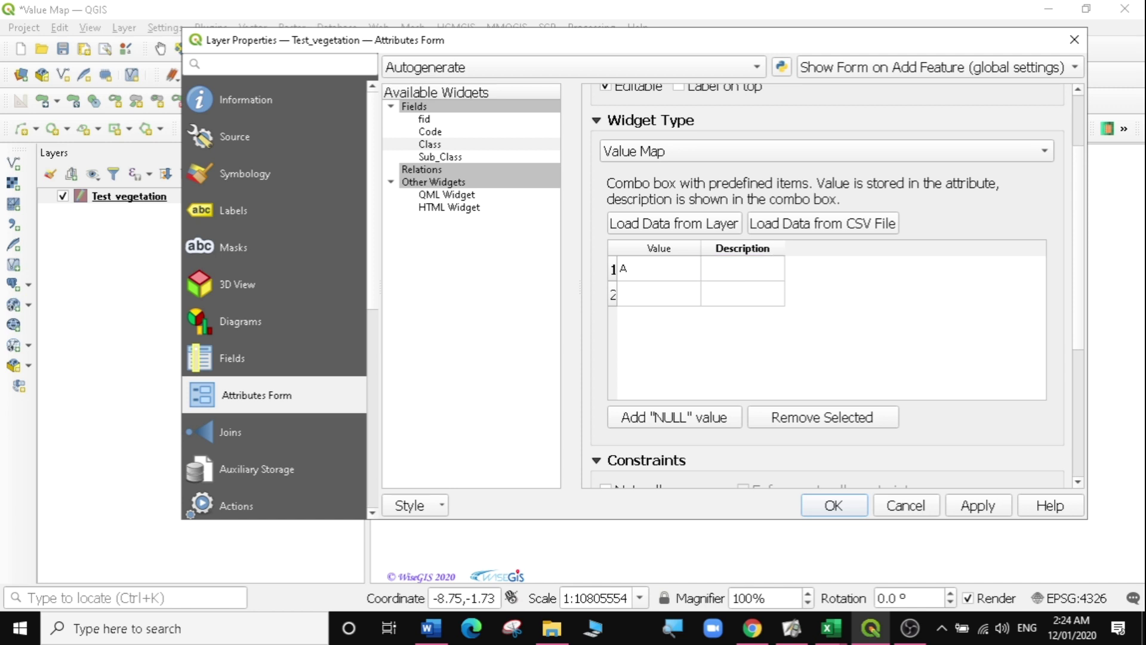
{"action": "type", "text": "Forest"}
{"action": "double_click", "coordinate": [650, 294]}
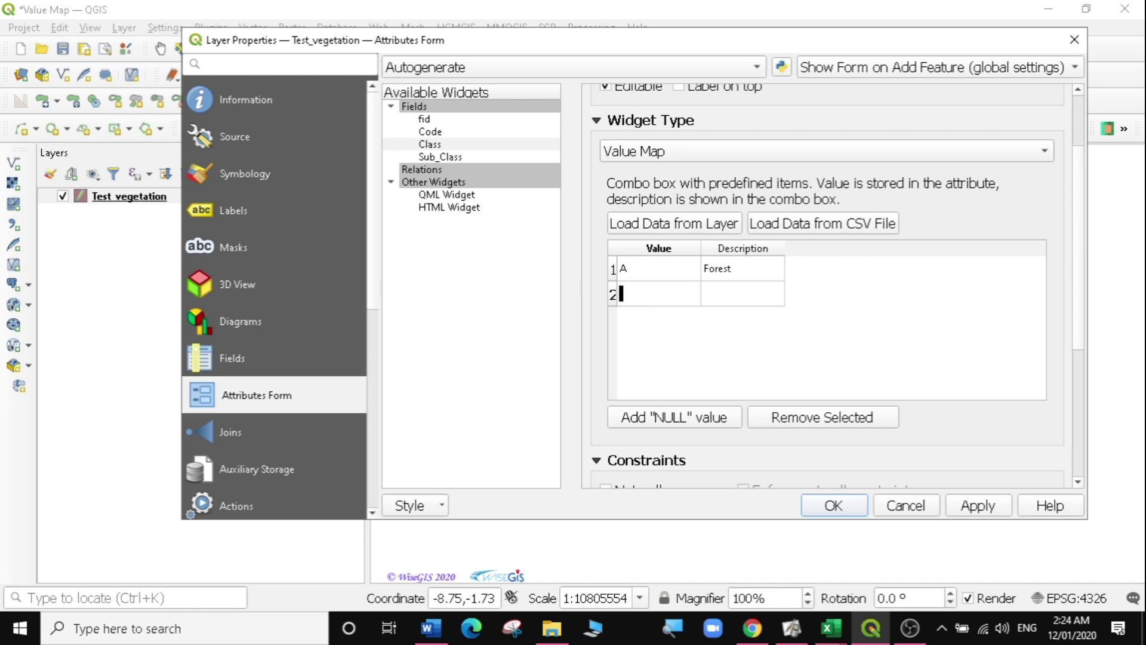
{"action": "type", "text": "B"}
{"action": "double_click", "coordinate": [711, 289]}
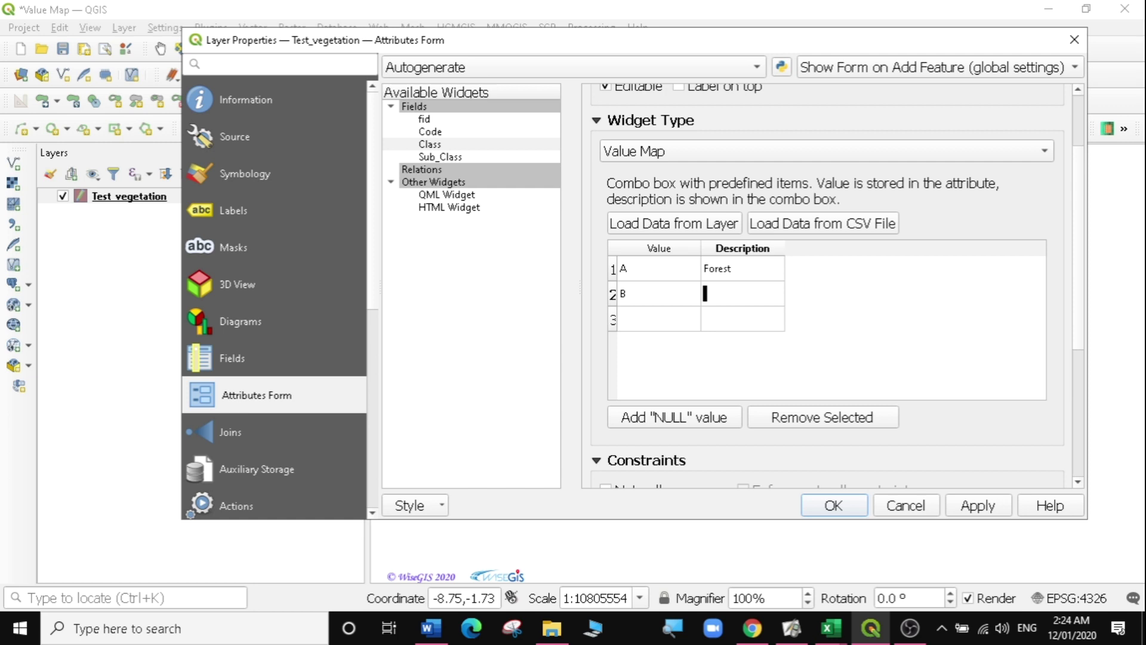
{"action": "type", "text": "gRASSLAND"}
{"action": "key", "text": "BackSpace"}
{"action": "key", "text": "BackSpace"}
{"action": "key", "text": "BackSpace"}
{"action": "key", "text": "BackSpace"}
{"action": "key", "text": "BackSpace"}
{"action": "key", "text": "BackSpace"}
{"action": "key", "text": "BackSpace"}
{"action": "key", "text": "BackSpace"}
{"action": "key", "text": "BackSpace"}
{"action": "type", "text": "Grassland"}
{"action": "key", "text": "Tab"}
- Add values C, D and E with descriptions Shrubs, Marshland and Desert
{"action": "type", "text": "c"}
{"action": "key", "text": "Tab"}
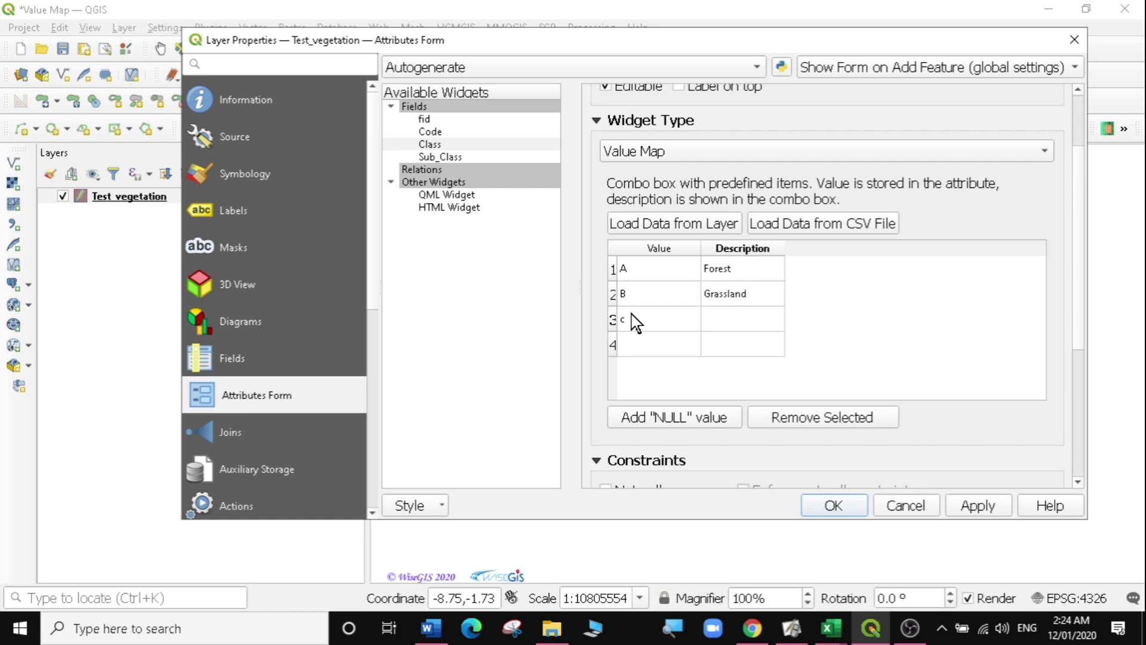
{"action": "key", "text": "Tab"}
{"action": "type", "text": "D"}
{"action": "key", "text": "Tab"}
{"action": "key", "text": "Tab"}
{"action": "type", "text": "E"}
{"action": "left_click", "coordinate": [742, 319]}
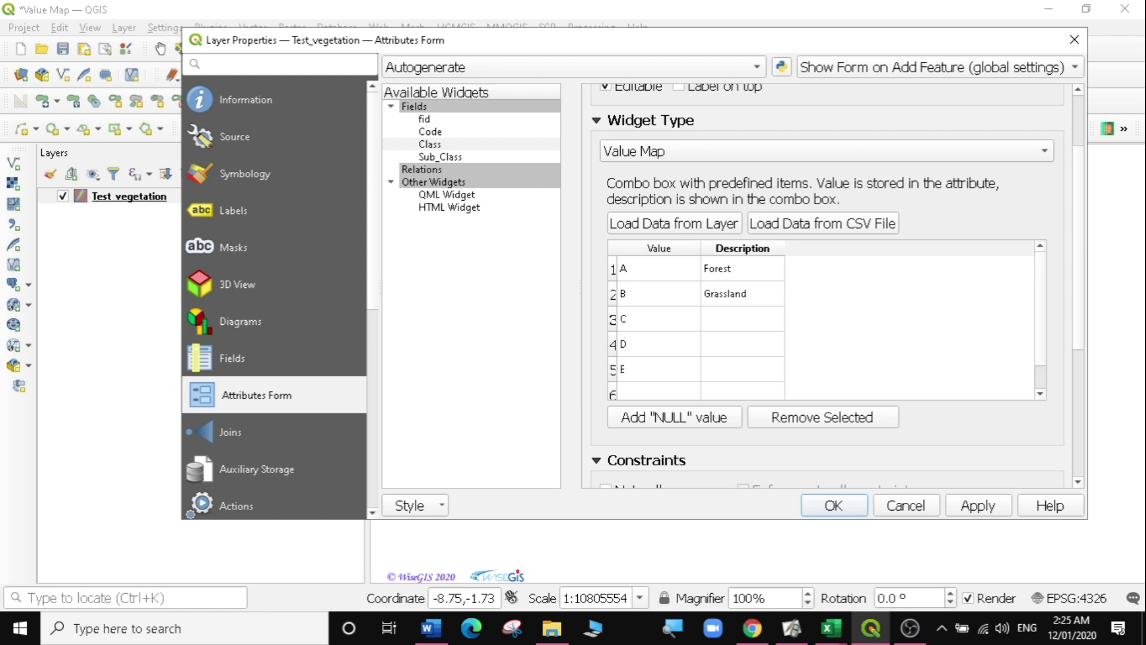
{"action": "type", "text": "sHRUB"}
{"action": "key", "text": "BackSpace"}
{"action": "key", "text": "BackSpace"}
{"action": "key", "text": "BackSpace"}
{"action": "key", "text": "BackSpace"}
{"action": "key", "text": "BackSpace"}
{"action": "type", "text": "Shrubs"}
{"action": "key", "text": "Tab"}
{"action": "key", "text": "Tab"}
{"action": "type", "text": "Marshland"}
{"action": "key", "text": "Tab"}
{"action": "key", "text": "Tab"}
{"action": "type", "text": "Desert"}
{"action": "left_click", "coordinate": [839, 370]}
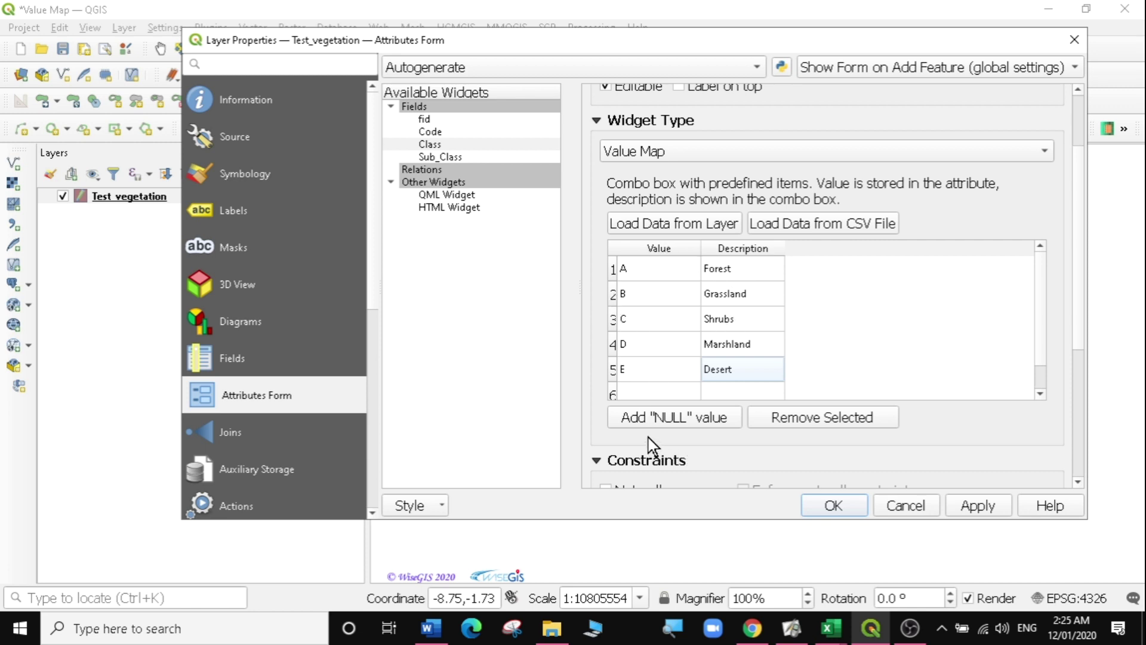
- Add a NULL entry to the Class value map, then apply and close the properties
{"action": "left_click", "coordinate": [648, 415]}
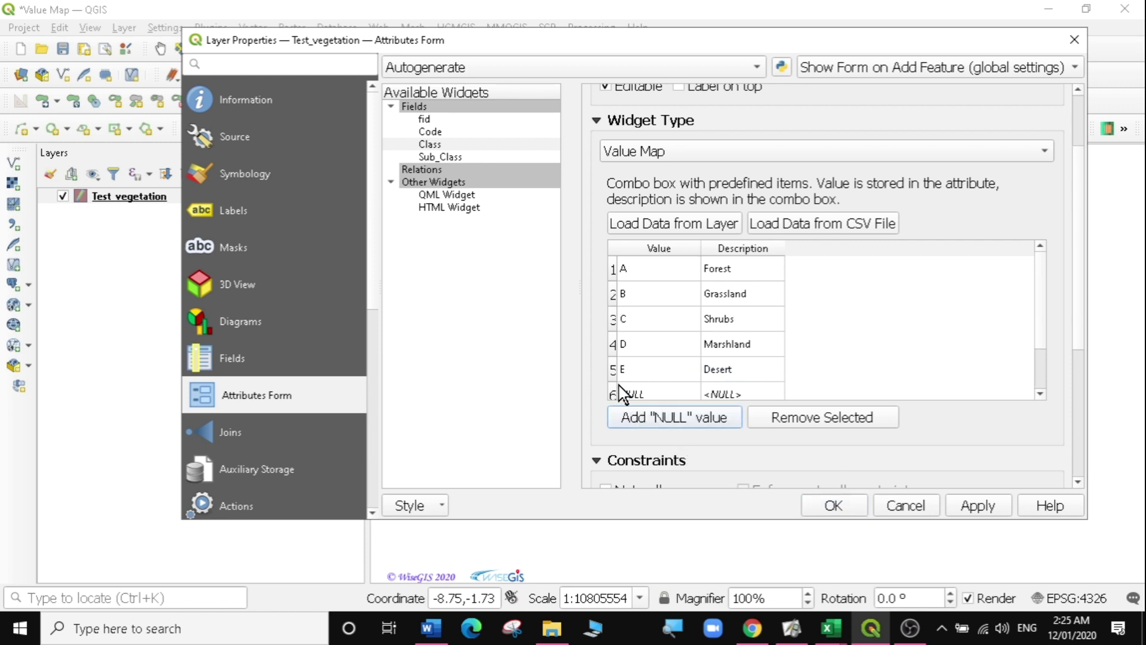
{"action": "scroll", "coordinate": [1044, 322], "scroll_direction": "down", "scroll_amount": 1}
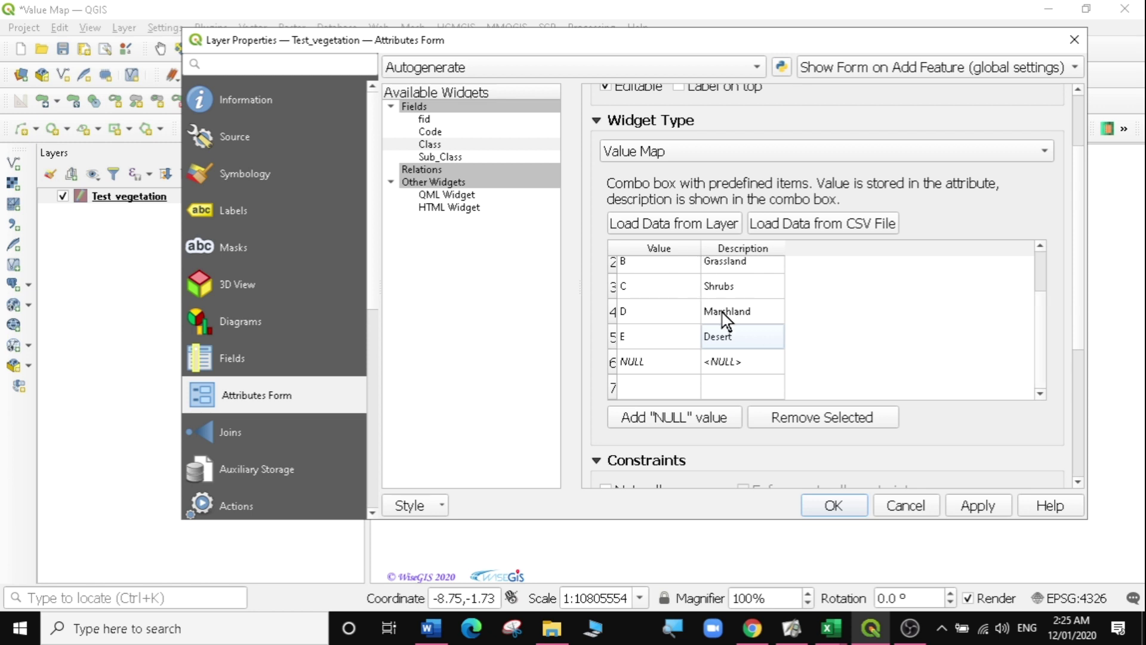
{"action": "scroll", "coordinate": [724, 319], "scroll_direction": "up", "scroll_amount": 1}
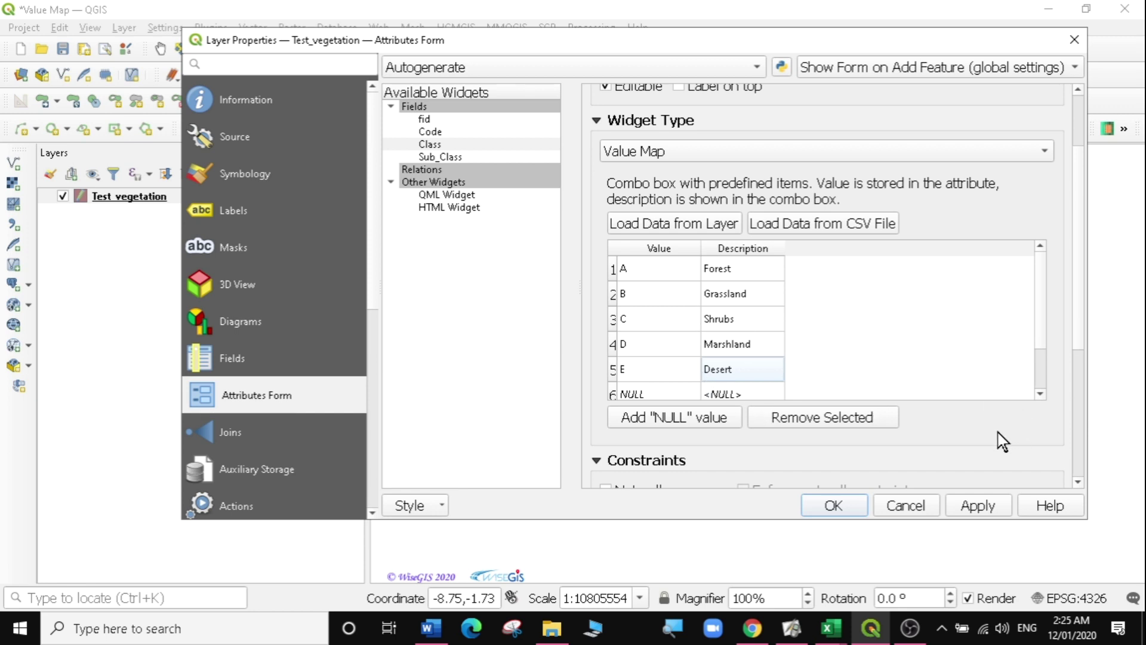
{"action": "left_click", "coordinate": [986, 512]}
{"action": "left_click", "coordinate": [843, 500]}
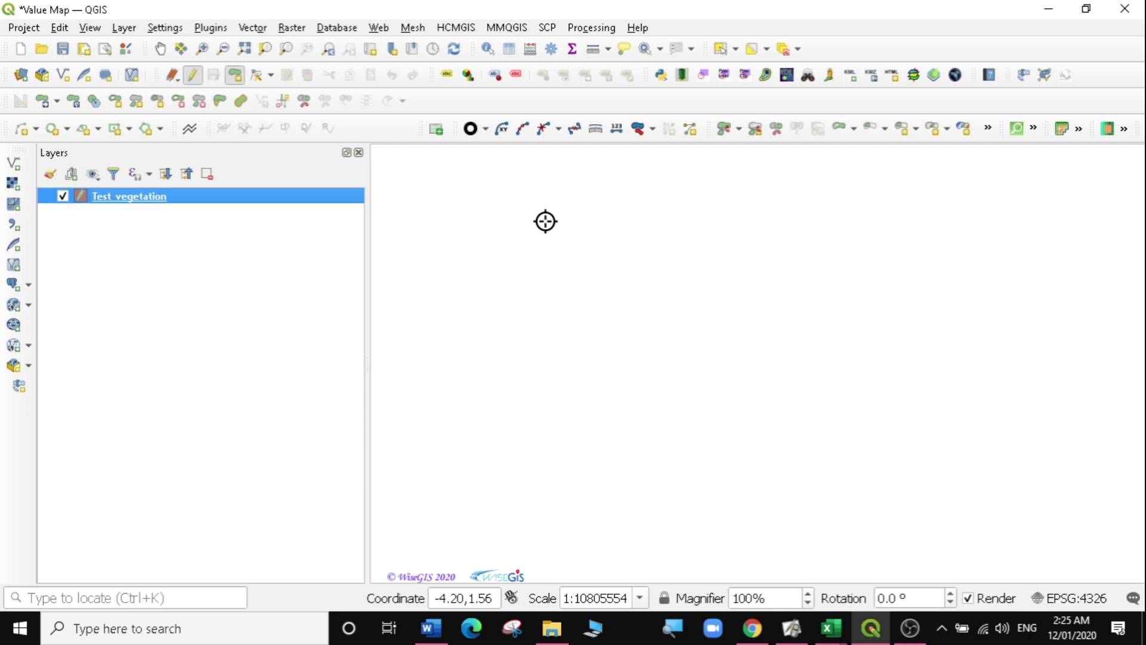
- Digitize a new twelve-corner vegetation polygon on the map and finish it
{"action": "left_click", "coordinate": [572, 228]}
{"action": "left_click", "coordinate": [768, 194]}
{"action": "left_click", "coordinate": [811, 197]}
{"action": "left_click", "coordinate": [834, 243]}
{"action": "left_click", "coordinate": [700, 308]}
{"action": "left_click", "coordinate": [691, 391]}
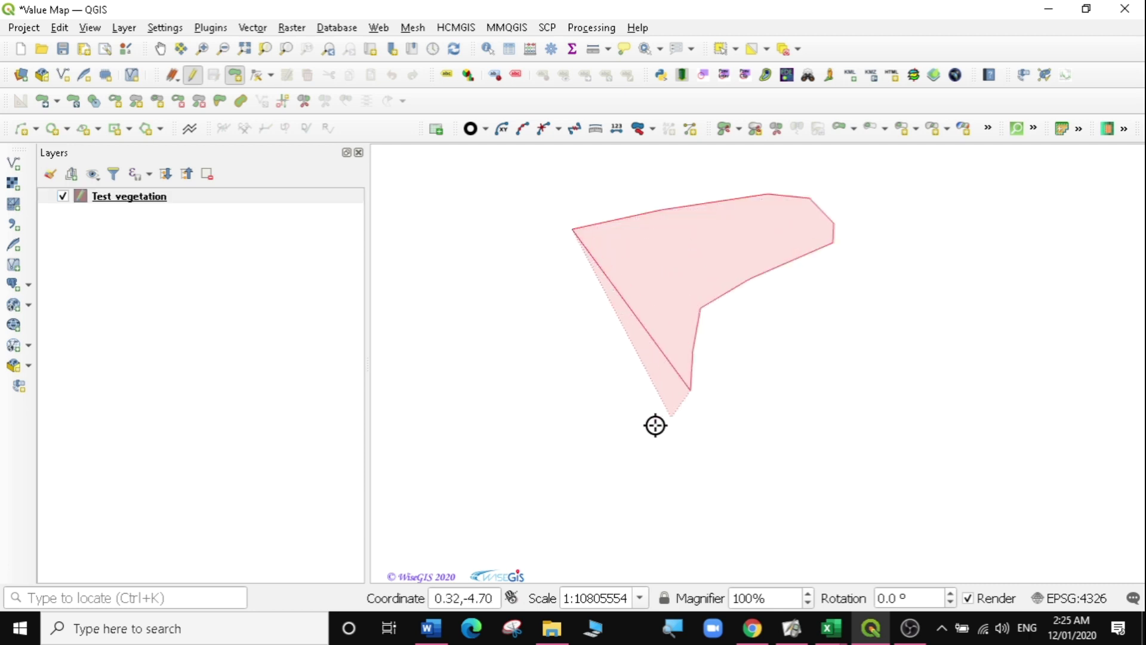
{"action": "left_click", "coordinate": [661, 424]}
{"action": "left_click", "coordinate": [604, 446]}
{"action": "left_click", "coordinate": [535, 446]}
{"action": "left_click", "coordinate": [459, 358]}
{"action": "left_click", "coordinate": [469, 327]}
{"action": "left_click", "coordinate": [557, 307]}
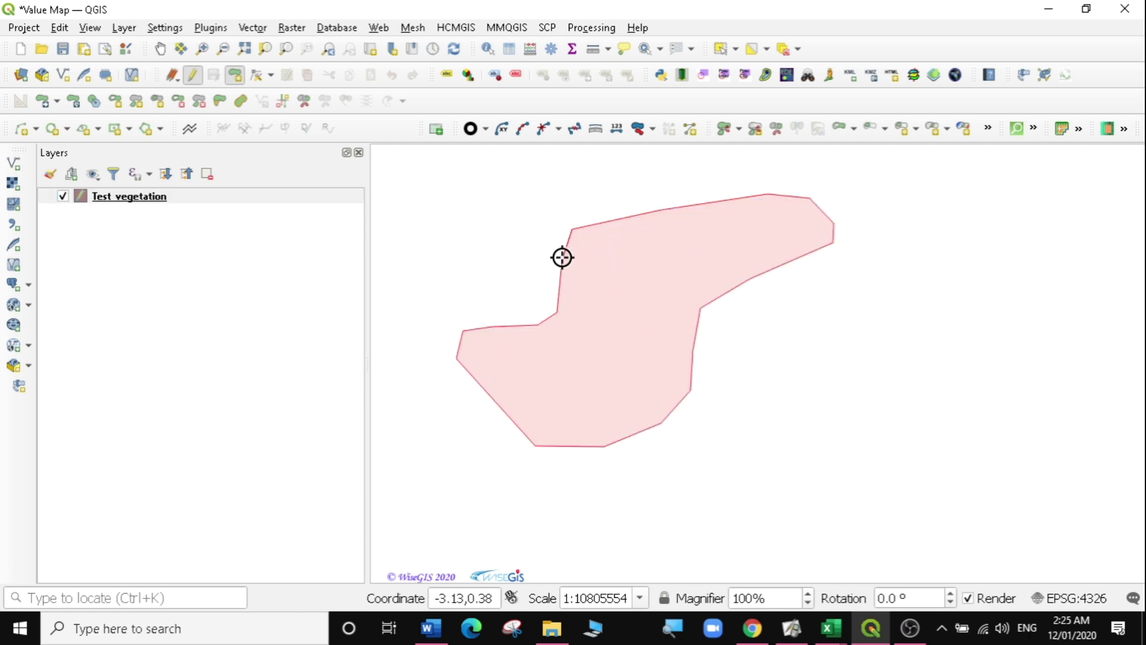
{"action": "right_click", "coordinate": [563, 256]}
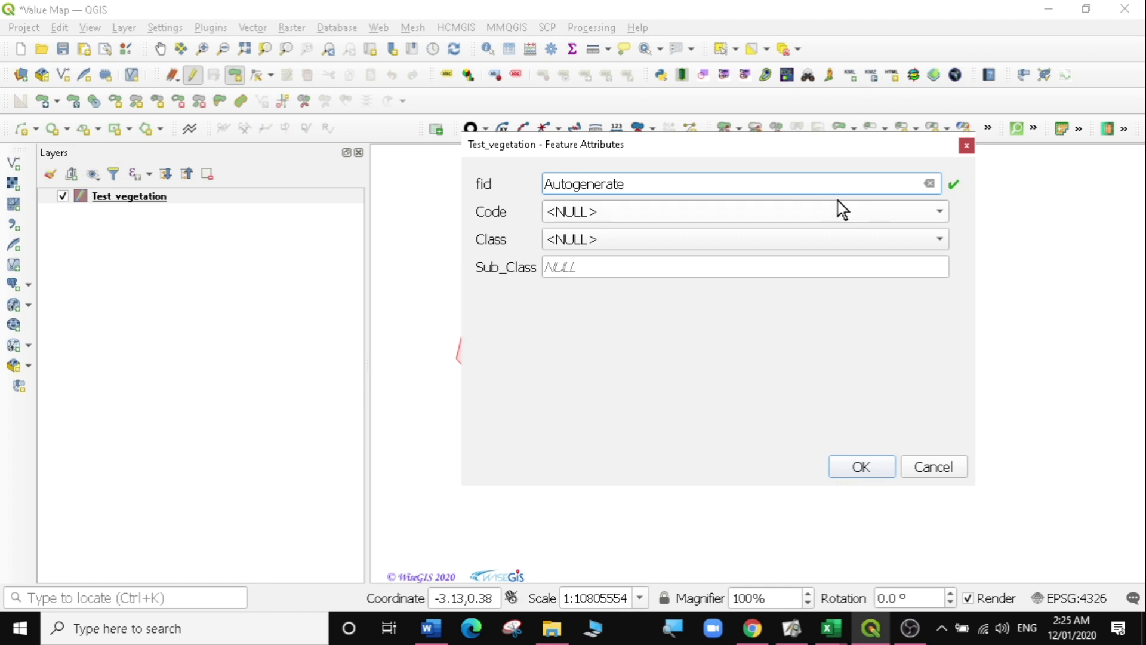
- Set the new polygon's Code to A and Class to Forest, then cancel the form
{"action": "left_click", "coordinate": [667, 214]}
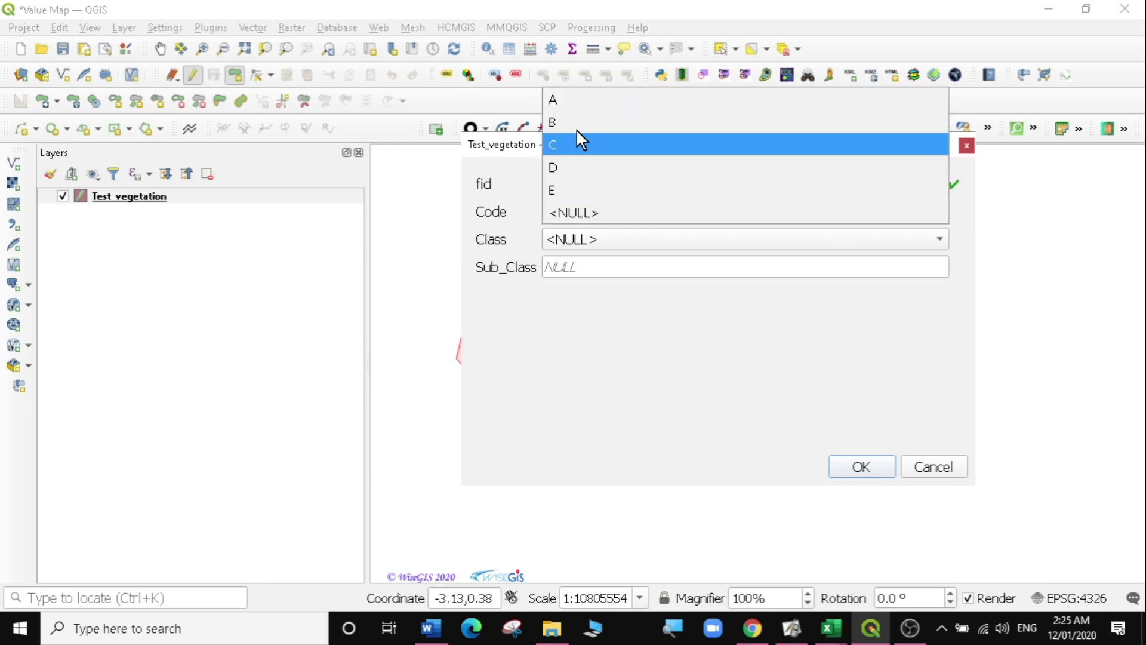
{"action": "left_click", "coordinate": [575, 111]}
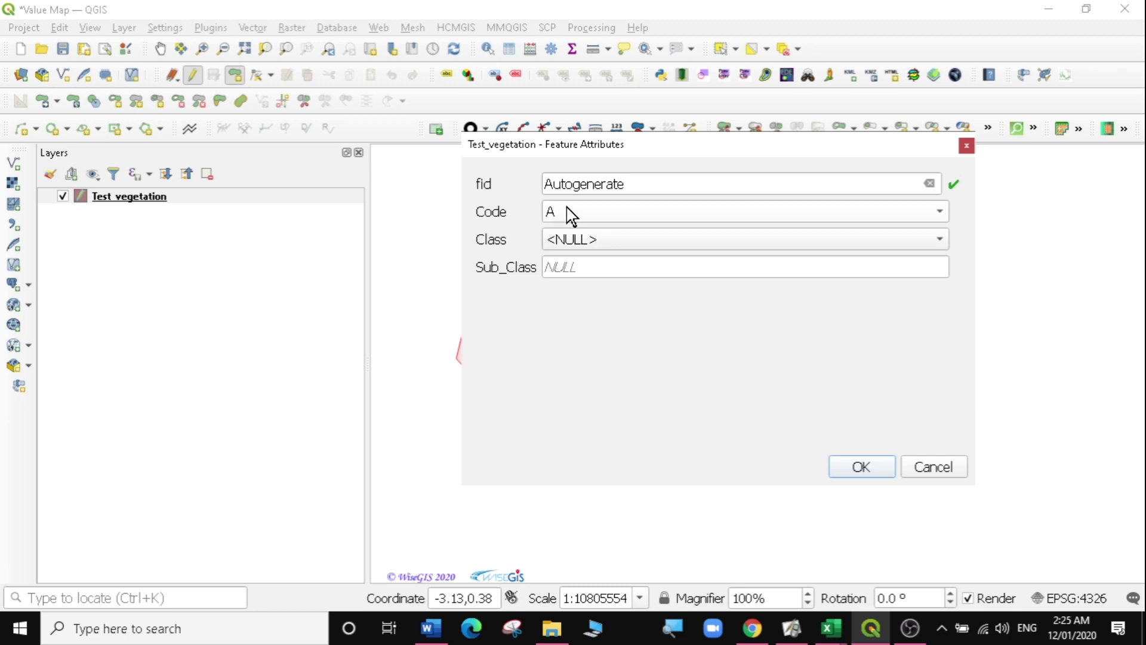
{"action": "left_click", "coordinate": [623, 239]}
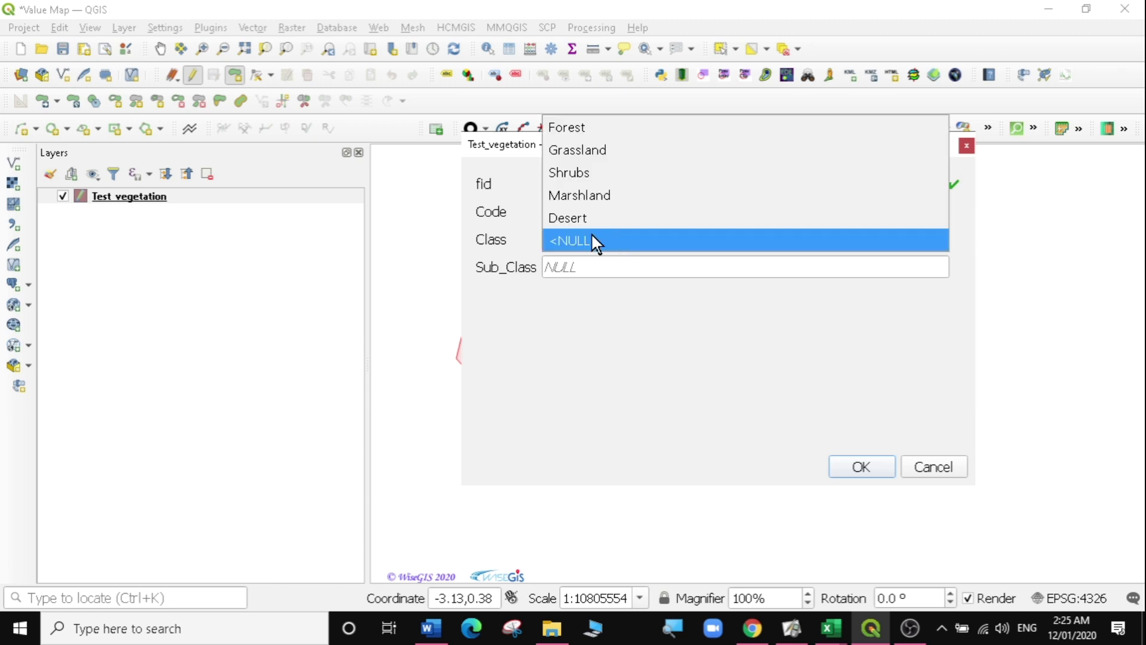
{"action": "left_click", "coordinate": [575, 130]}
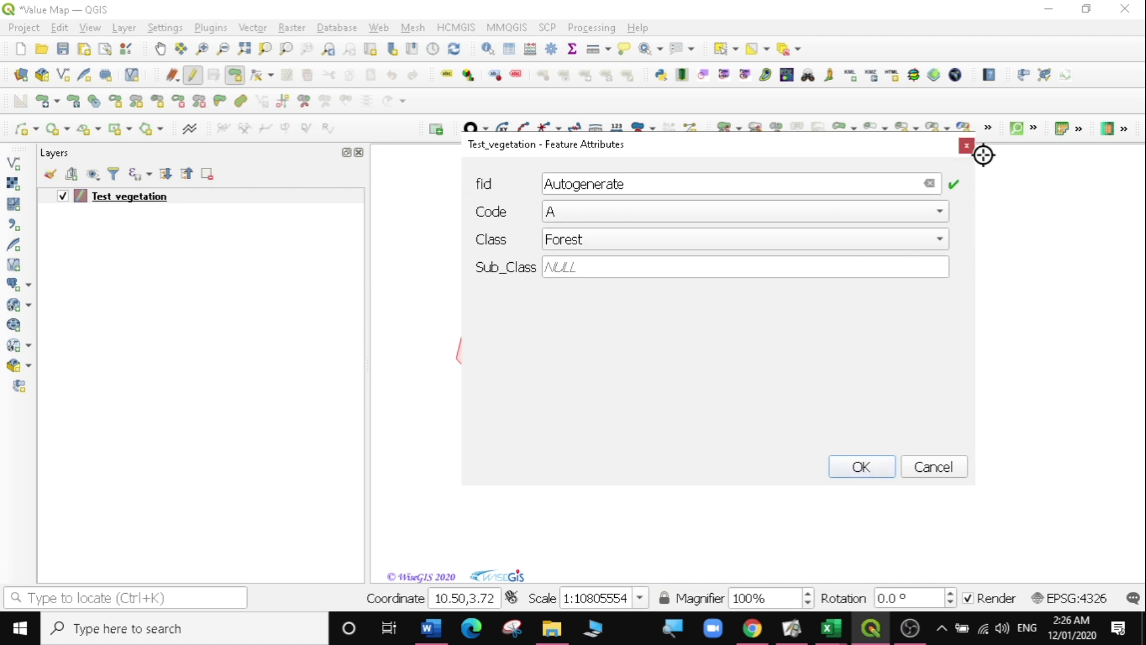
{"action": "left_click", "coordinate": [941, 472]}
- In the Test_vegetation layer's Class field settings, change the Forest description to A-Forest
{"action": "right_click", "coordinate": [119, 197]}
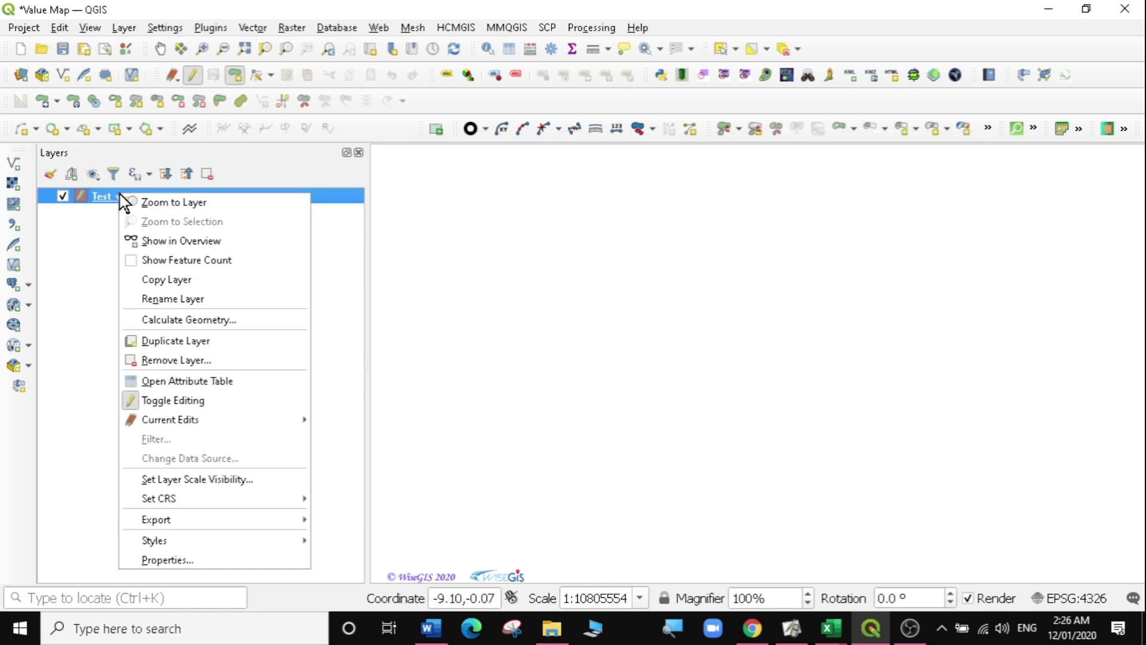
{"action": "left_click", "coordinate": [181, 558]}
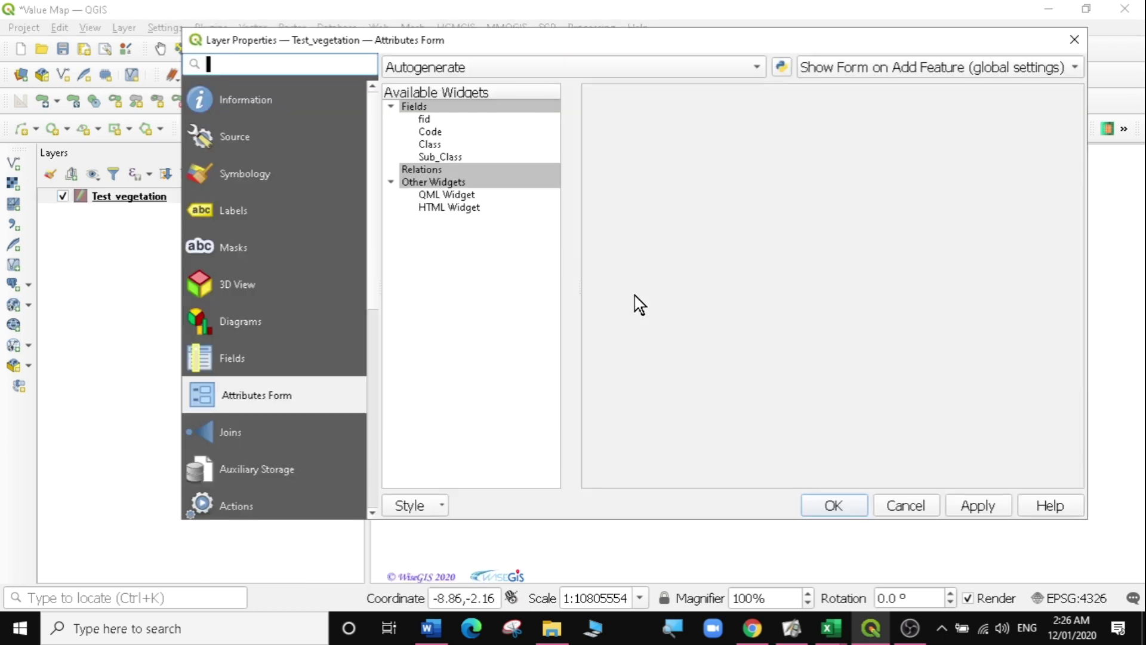
{"action": "left_click", "coordinate": [433, 146]}
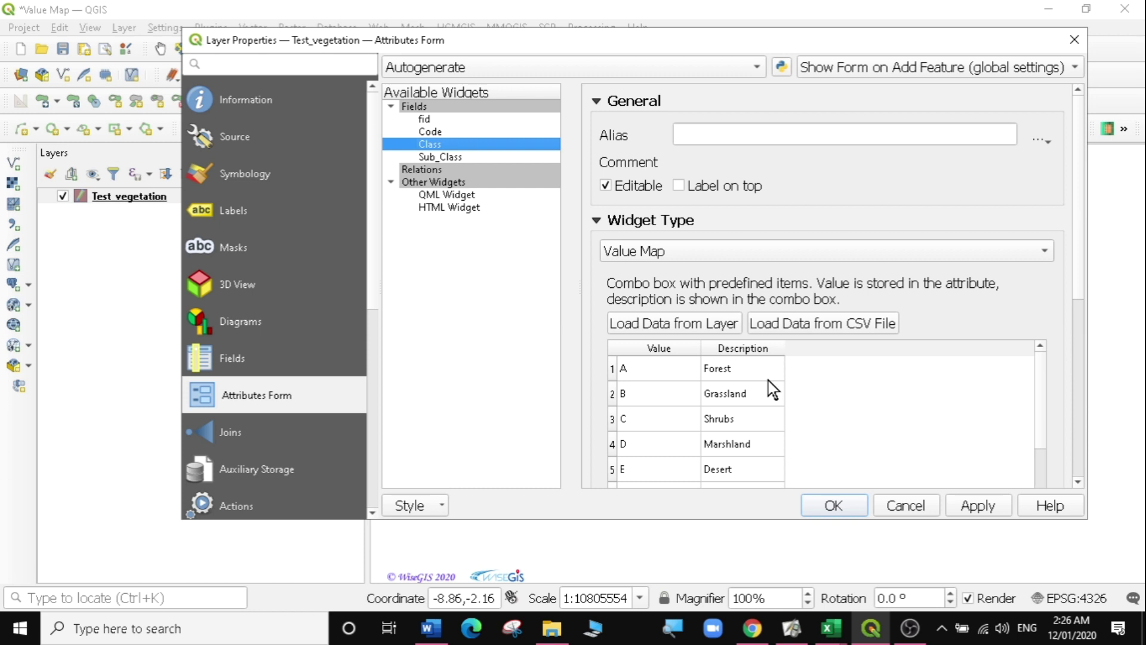
{"action": "left_click", "coordinate": [705, 369]}
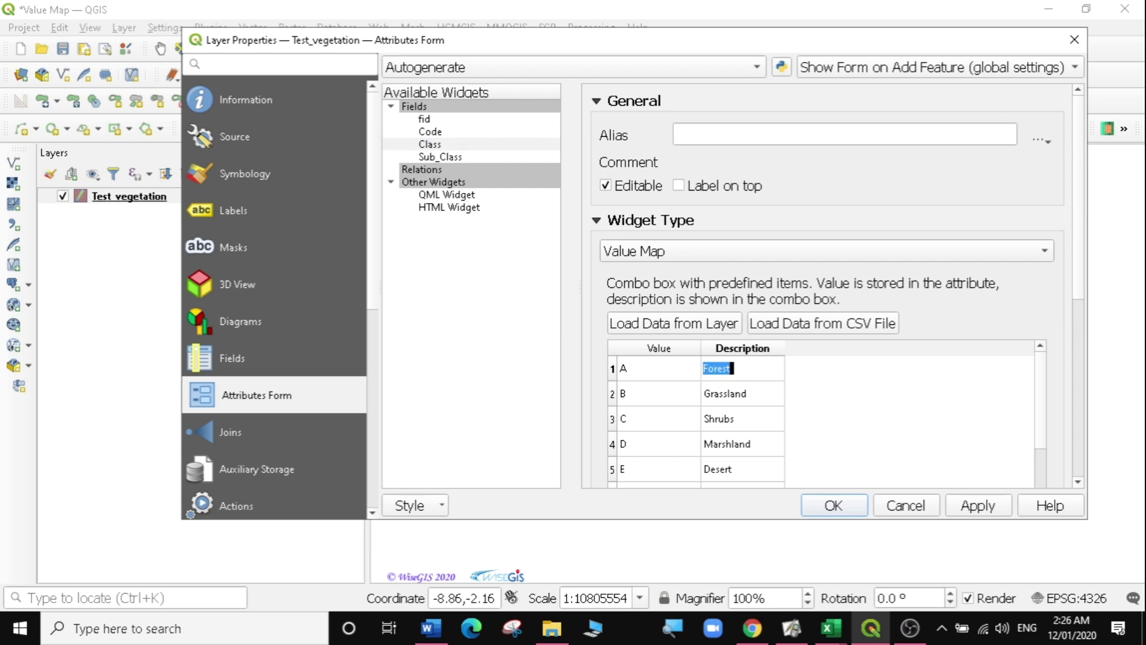
{"action": "key", "text": "Return"}
- Prefix the Grassland and Shrubs descriptions to read B-Grassland and C-Shrubs
{"action": "double_click", "coordinate": [723, 394]}
{"action": "key", "text": "Home"}
{"action": "type", "text": "B-"}
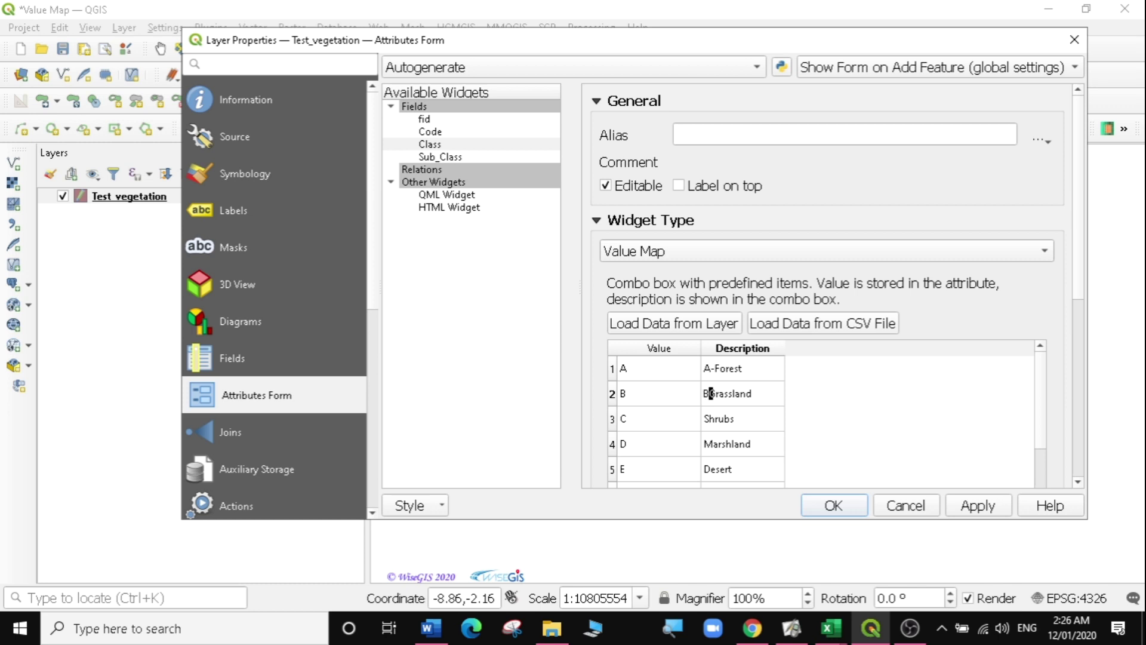
{"action": "key", "text": "Return"}
{"action": "double_click", "coordinate": [716, 418]}
{"action": "key", "text": "Home"}
{"action": "type", "text": "C-"}
{"action": "left_click", "coordinate": [724, 445]}
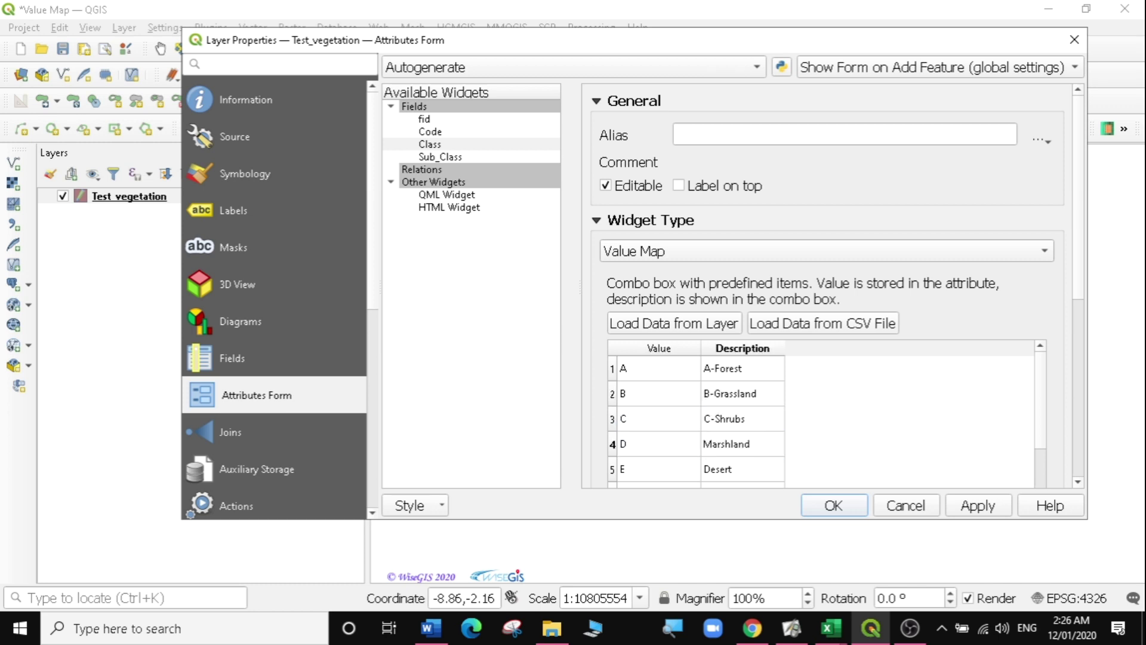
- Change the remaining descriptions to D-Marshland and E-Desert, then apply and close the properties
{"action": "double_click", "coordinate": [717, 443]}
{"action": "key", "text": "Home"}
{"action": "type", "text": "D-"}
{"action": "left_click", "coordinate": [724, 472]}
{"action": "type", "text": "E-"}
{"action": "key", "text": "Return"}
{"action": "left_click", "coordinate": [978, 505]}
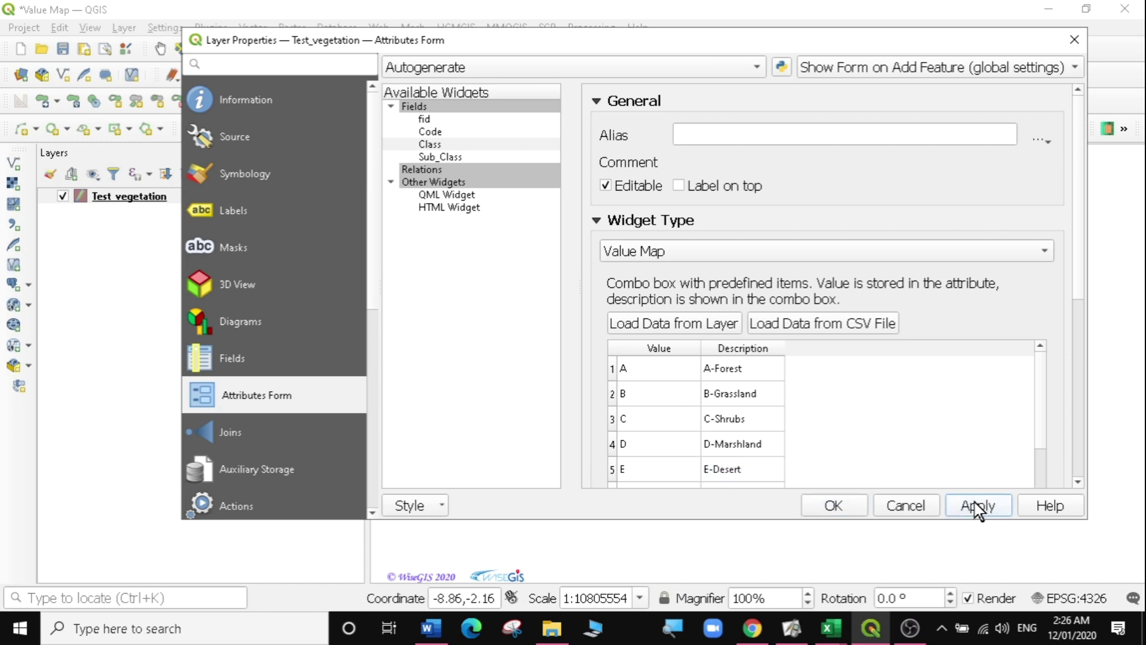
{"action": "left_click", "coordinate": [834, 505]}
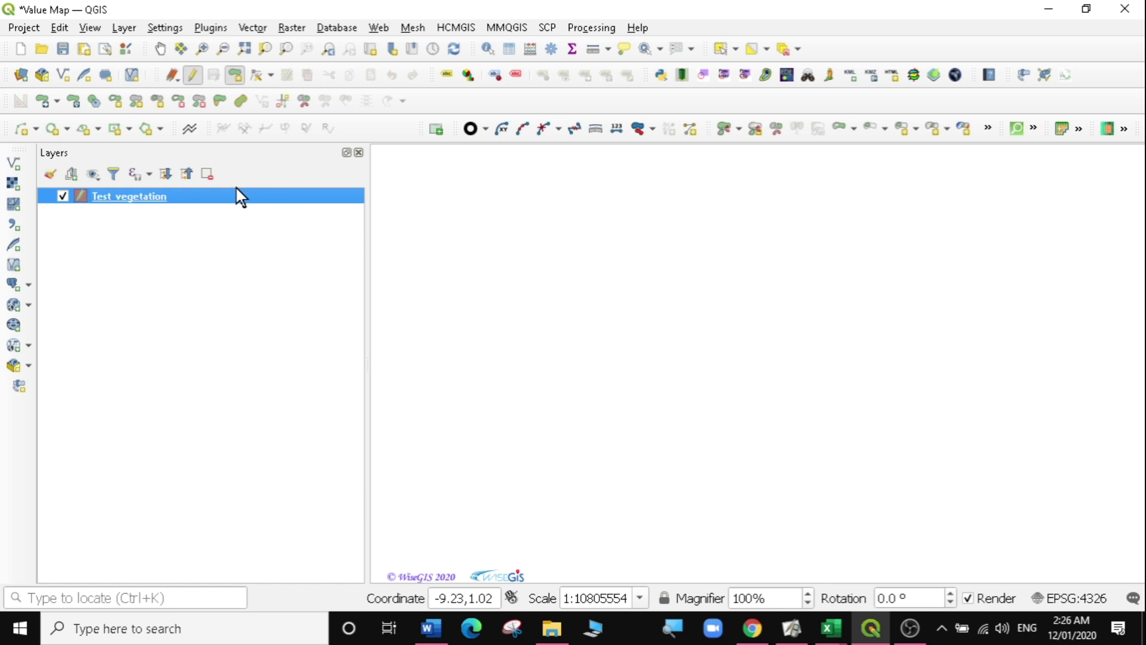
- Digitize a new eight-corner vegetation polygon on the map and finish it
{"action": "left_click", "coordinate": [532, 215]}
{"action": "left_click", "coordinate": [735, 185]}
{"action": "left_click", "coordinate": [877, 182]}
{"action": "left_click", "coordinate": [957, 242]}
{"action": "left_click", "coordinate": [847, 317]}
{"action": "left_click", "coordinate": [747, 365]}
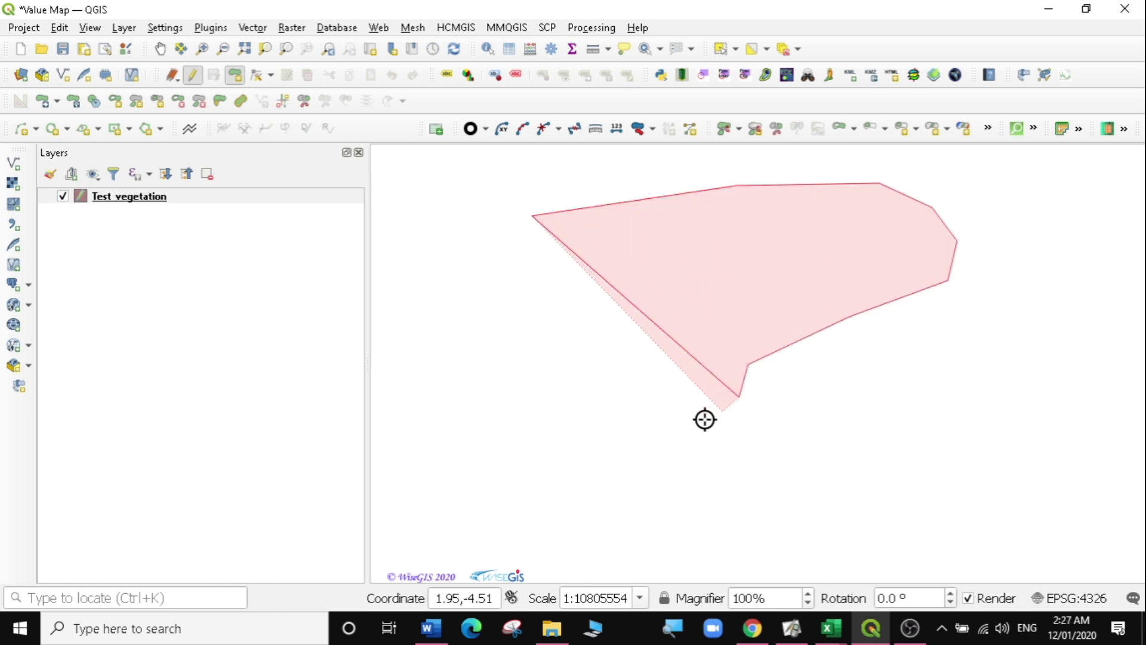
{"action": "left_click", "coordinate": [575, 414]}
{"action": "left_click", "coordinate": [510, 379]}
{"action": "right_click", "coordinate": [514, 296]}
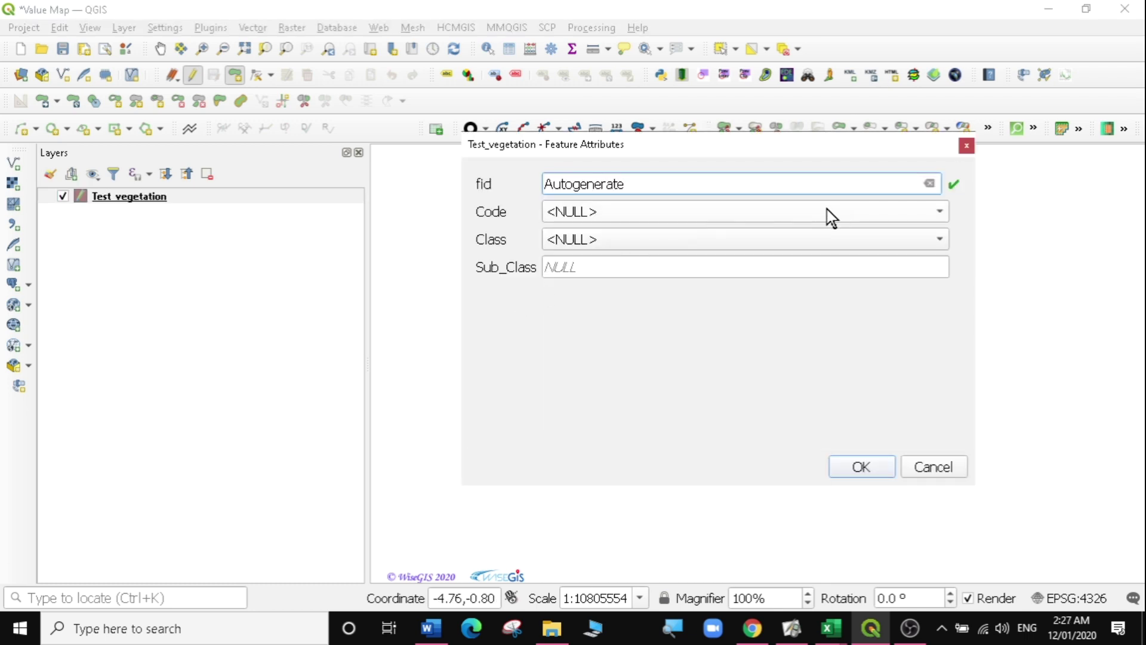
- Set the polygon's Code to A and Class to A-Forest, moving on to Sub_Class
{"action": "left_click", "coordinate": [746, 215]}
{"action": "left_click", "coordinate": [579, 106]}
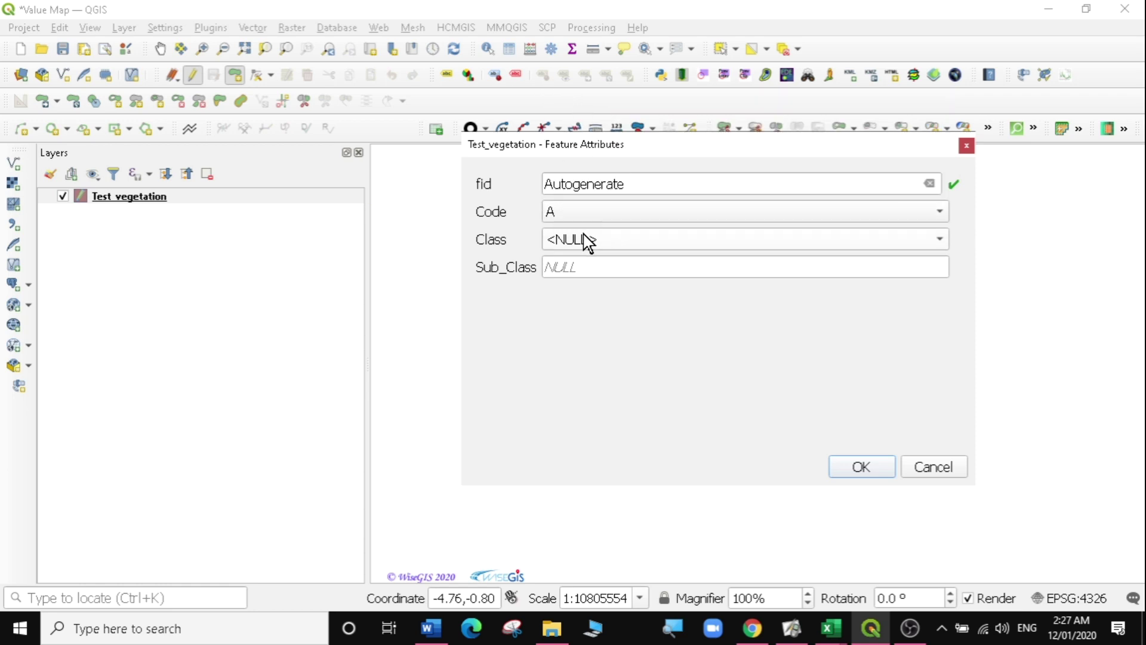
{"action": "left_click", "coordinate": [637, 241]}
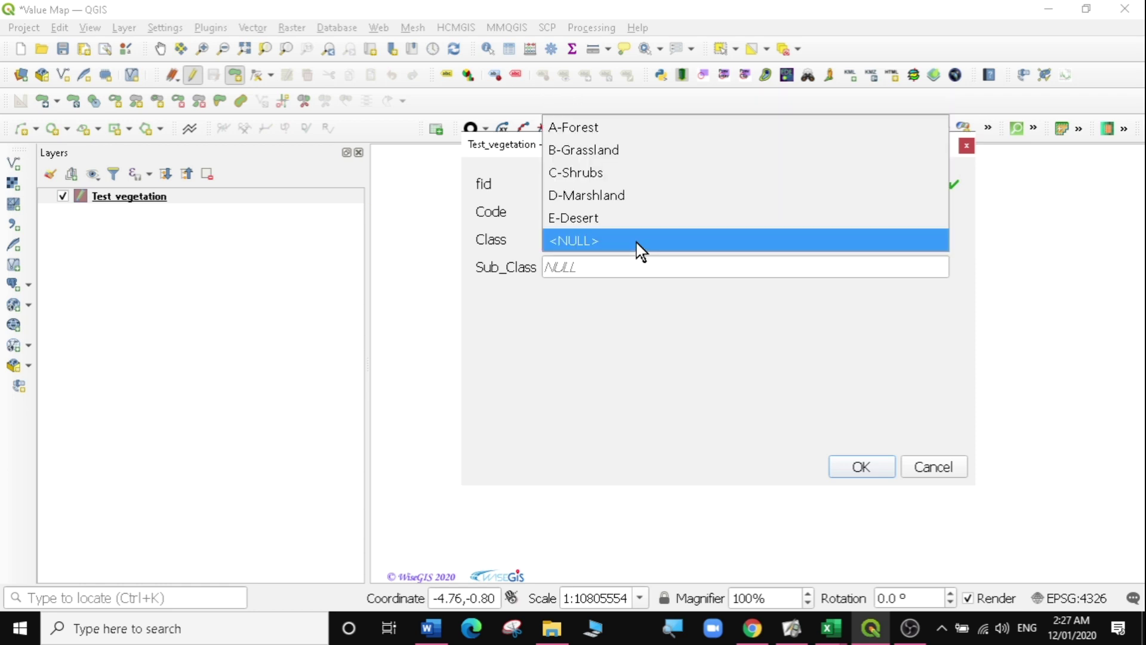
{"action": "left_click", "coordinate": [574, 128]}
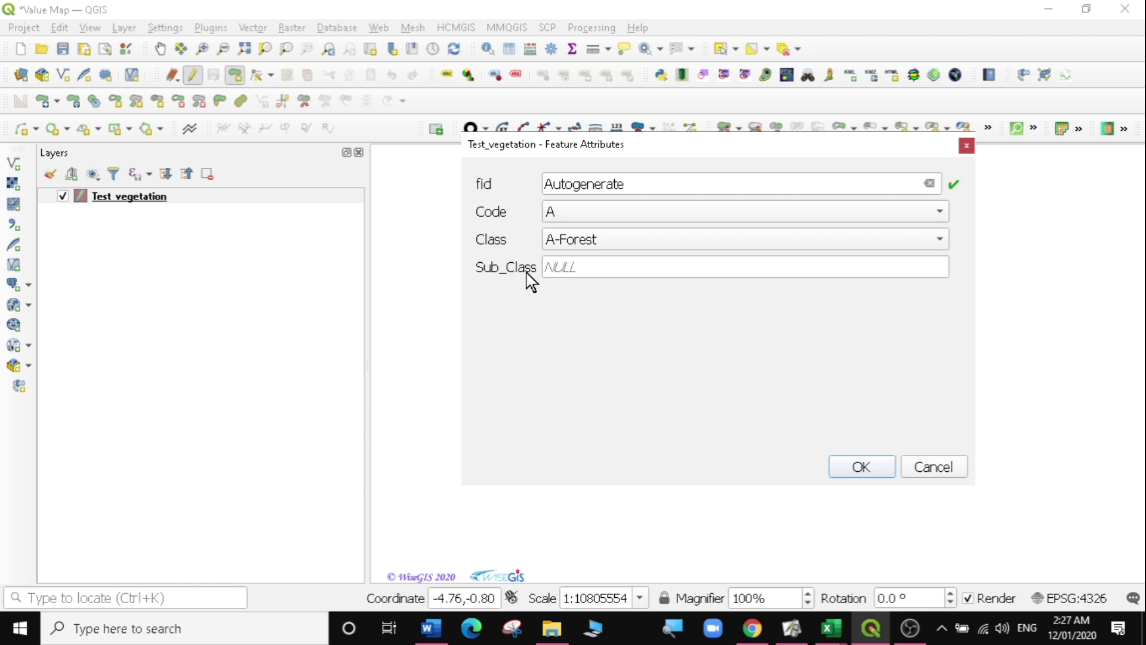
{"action": "key", "text": "Tab"}
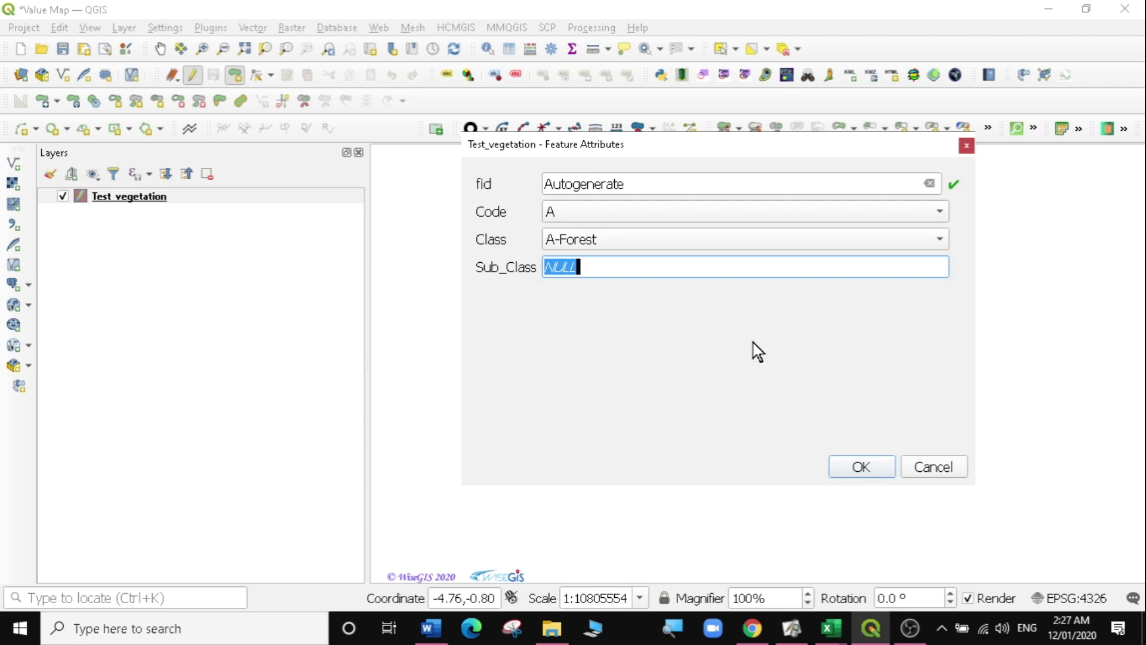
{"action": "left_click", "coordinate": [831, 628]}
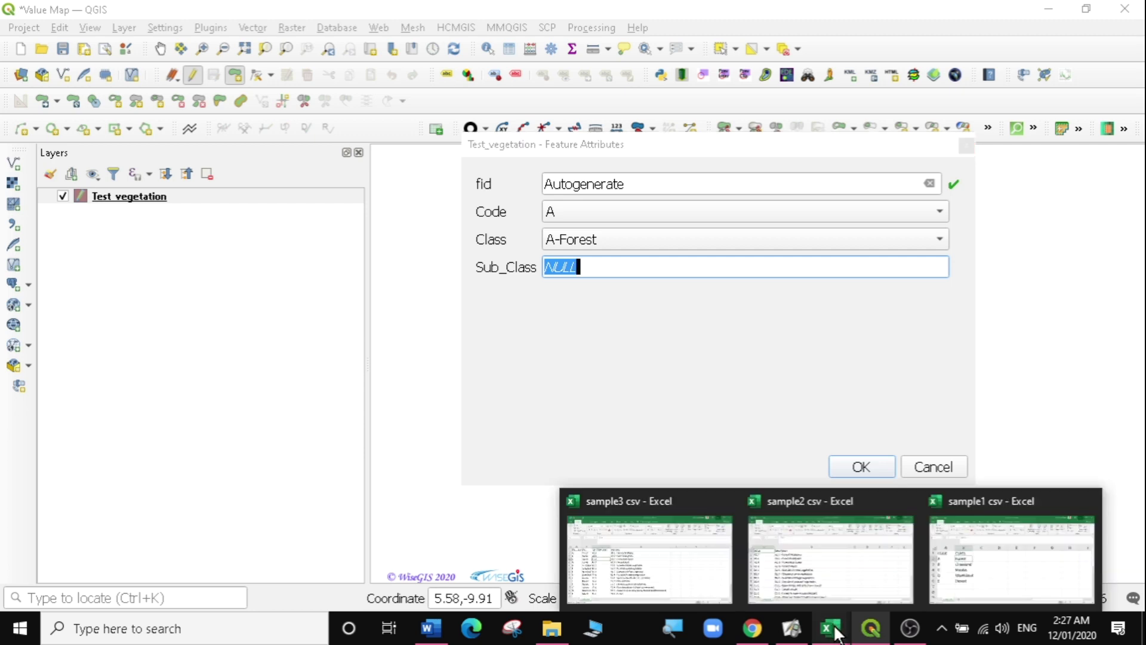
{"action": "left_click", "coordinate": [798, 584]}
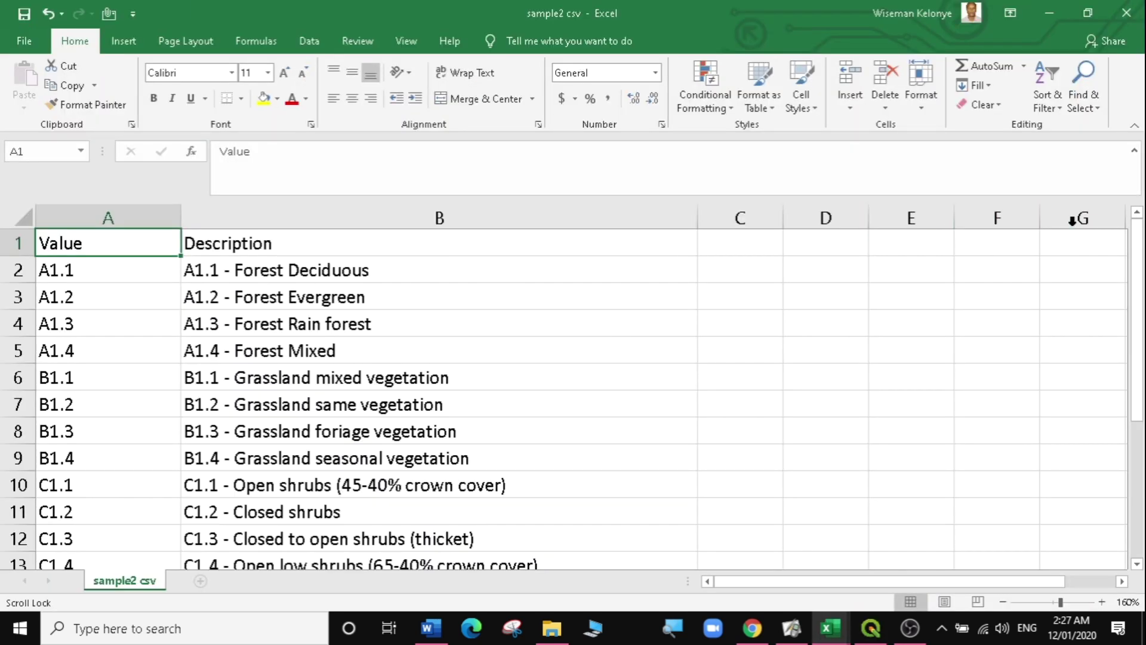
{"action": "left_click_drag", "start_coordinate": [1133, 238], "coordinate": [1134, 233]}
{"action": "left_click", "coordinate": [289, 276]}
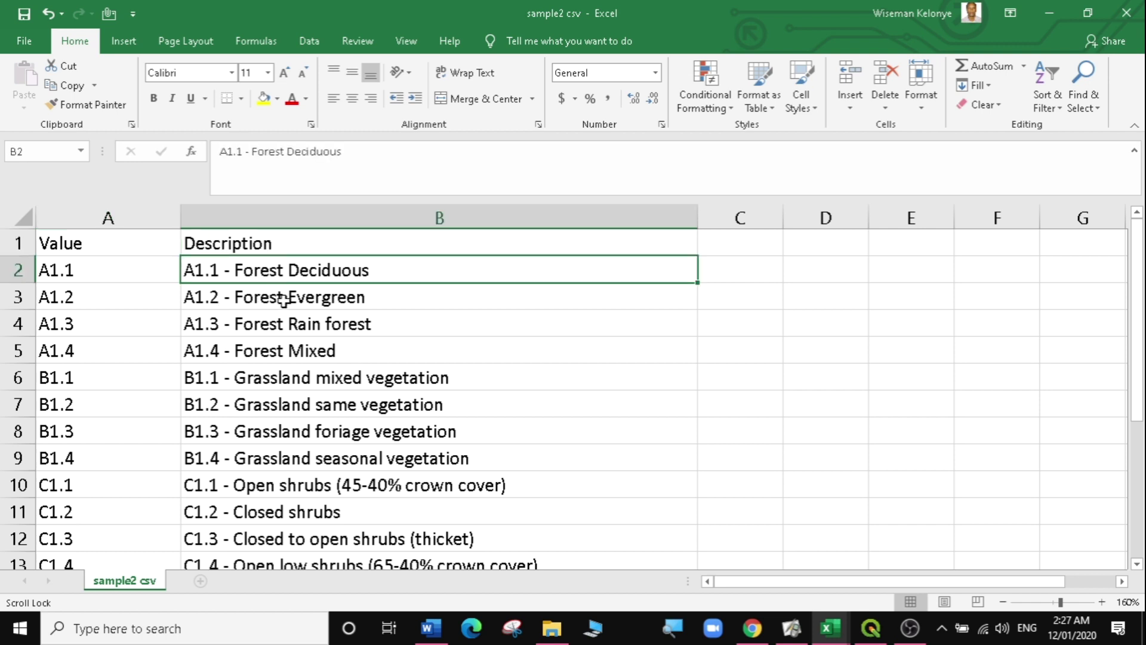
{"action": "left_click", "coordinate": [308, 301]}
{"action": "left_click", "coordinate": [318, 331]}
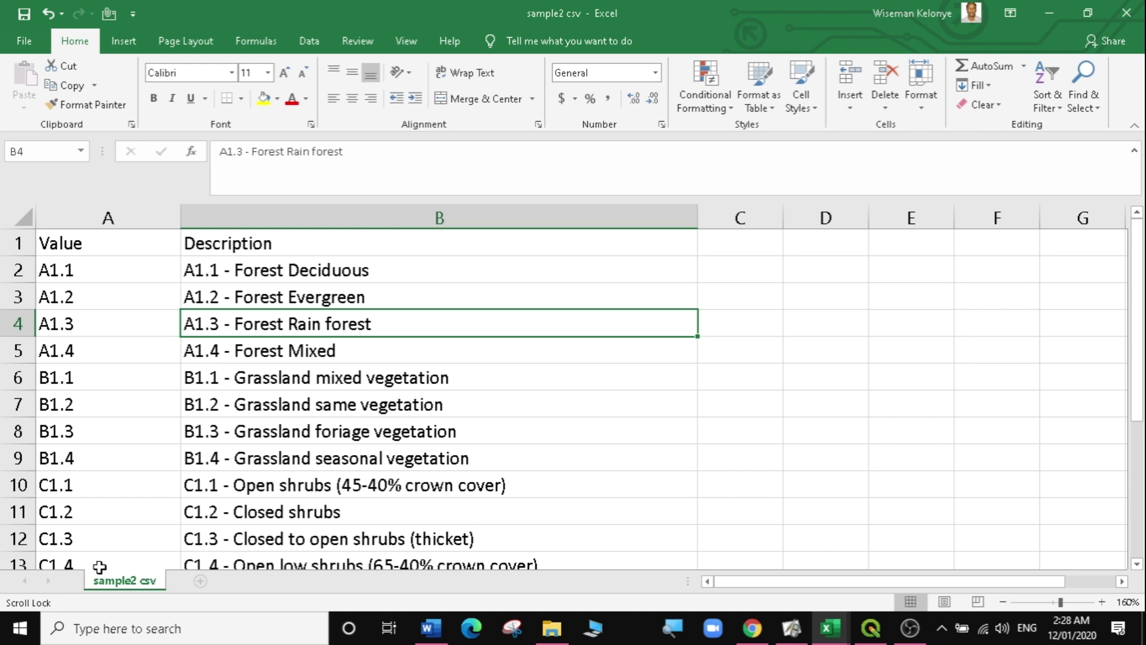
{"action": "left_click_drag", "start_coordinate": [1138, 280], "coordinate": [1138, 334]}
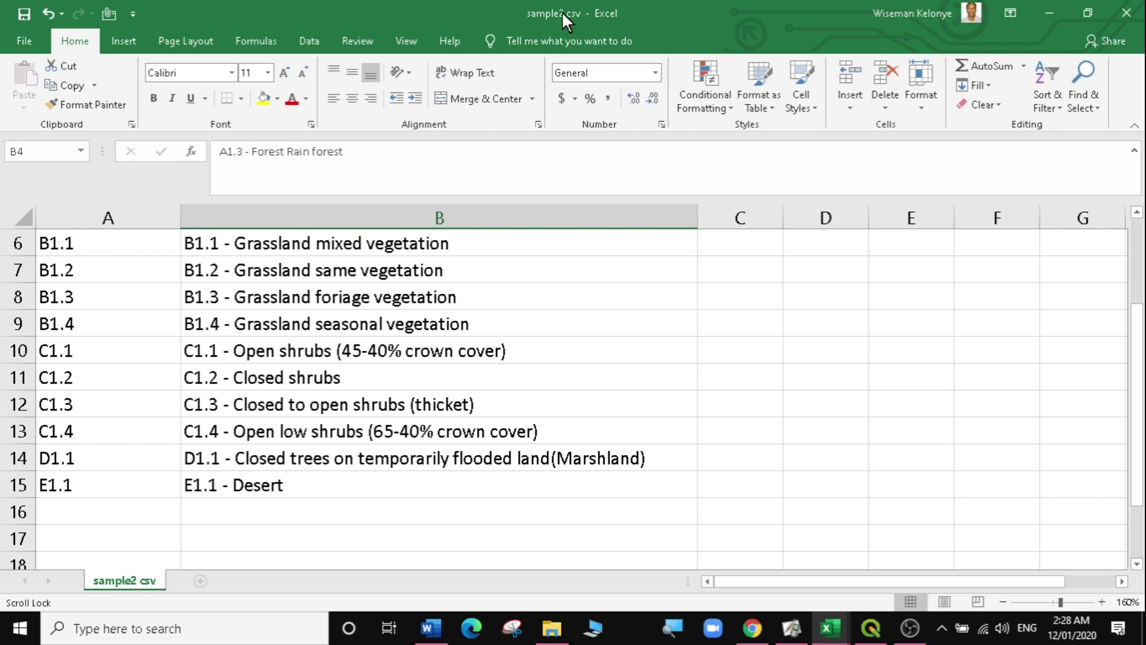
{"action": "left_click", "coordinate": [1052, 11]}
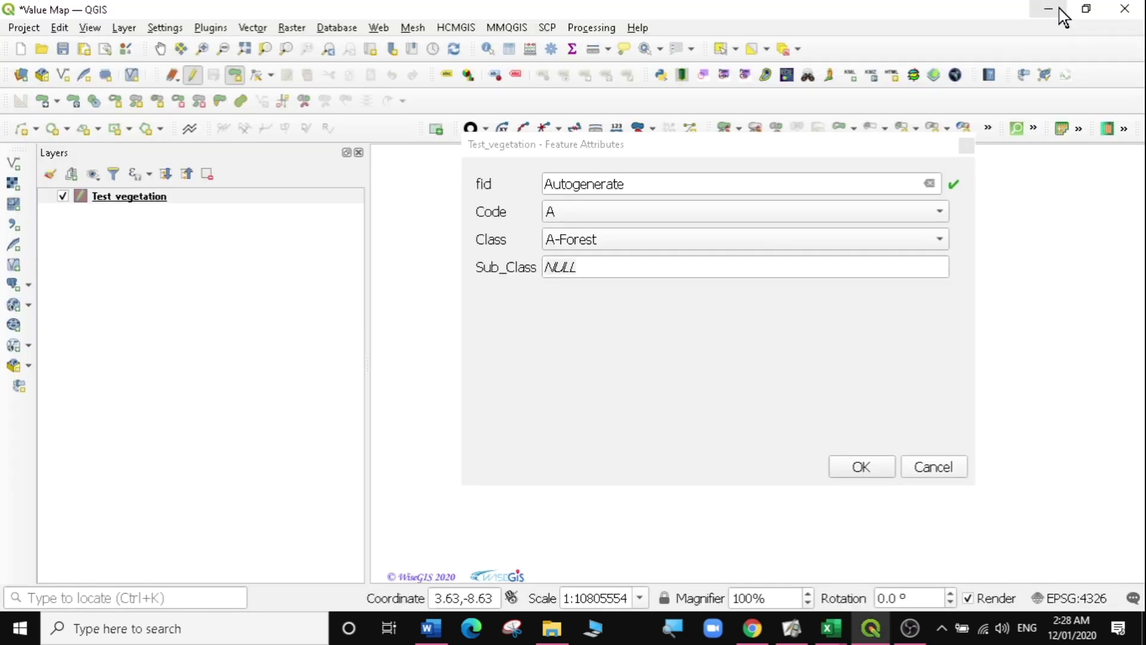
- Cancel the pending feature form and switch Test_vegetation's Sub_Class widget type to Value Map
{"action": "left_click", "coordinate": [934, 466]}
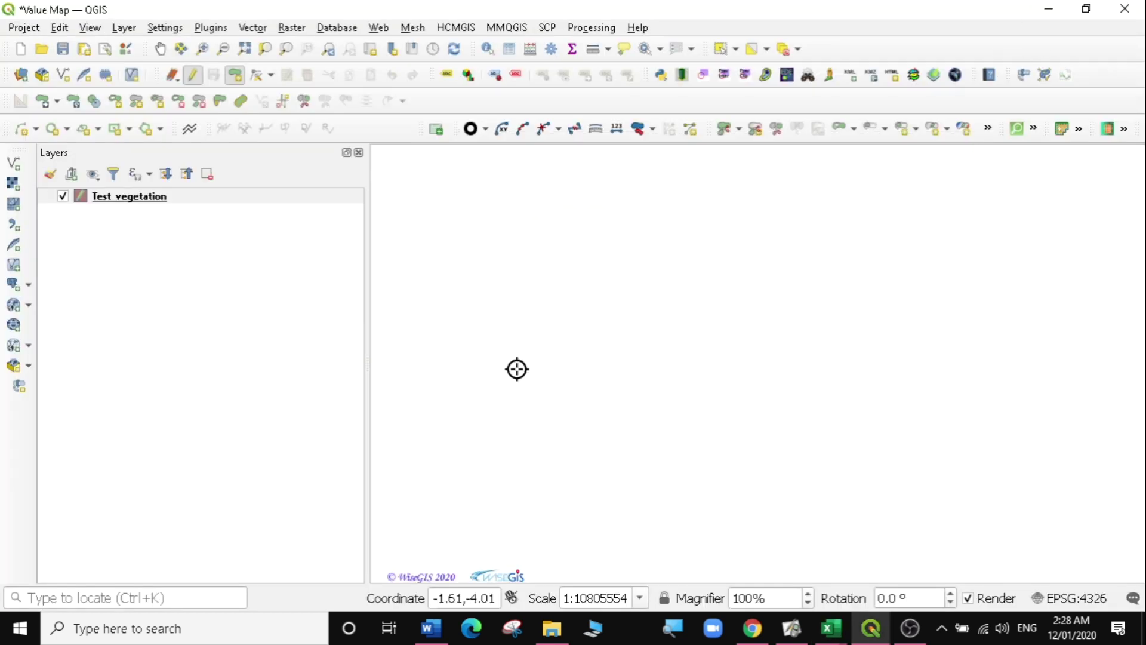
{"action": "right_click", "coordinate": [123, 196]}
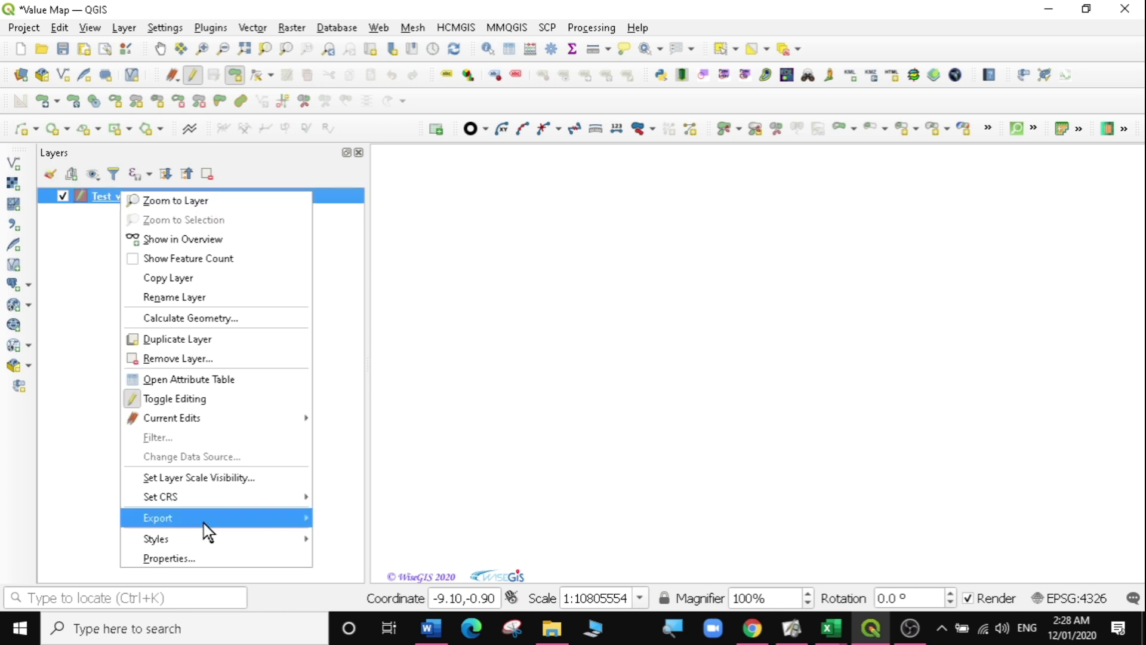
{"action": "left_click", "coordinate": [188, 557]}
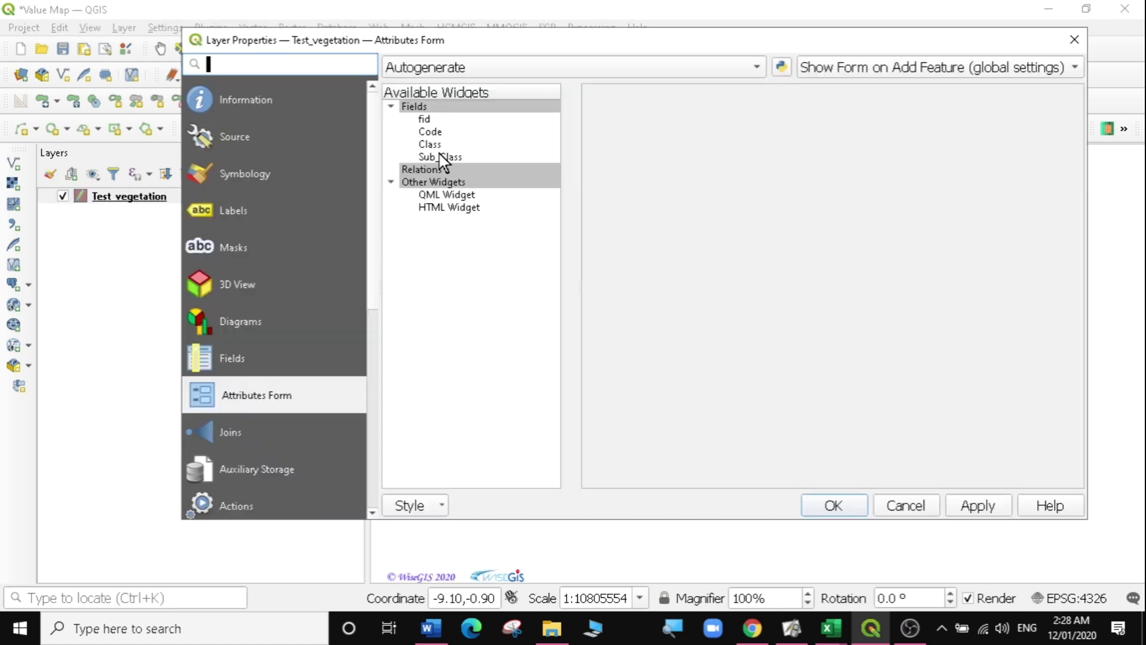
{"action": "left_click", "coordinate": [442, 157]}
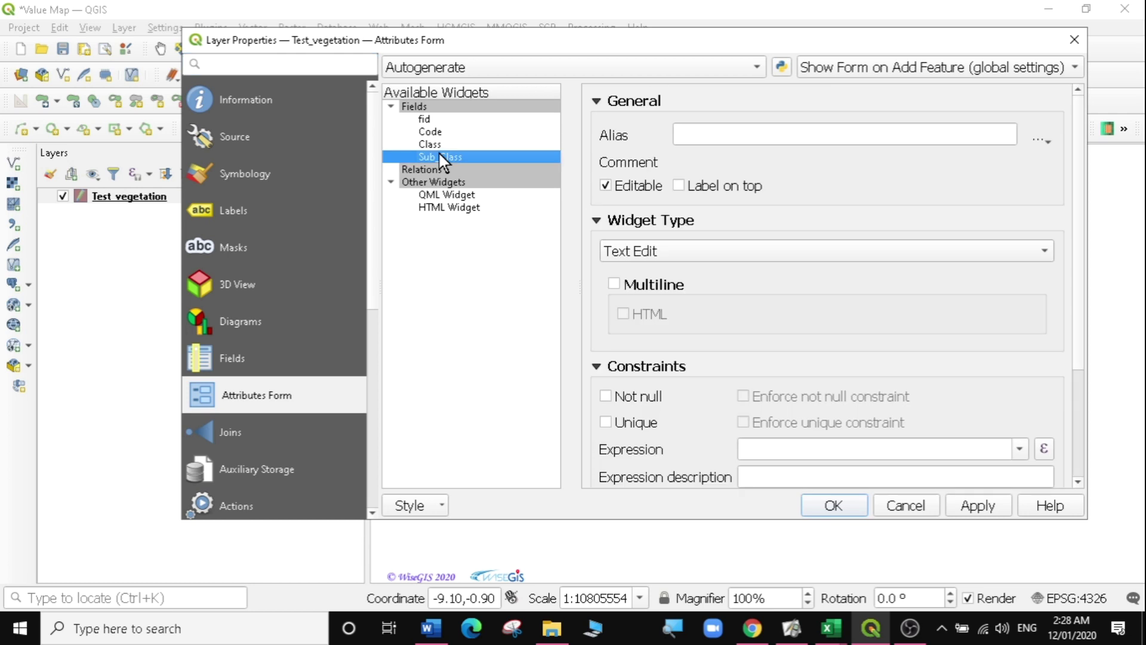
{"action": "left_click", "coordinate": [715, 254]}
{"action": "left_click", "coordinate": [671, 358]}
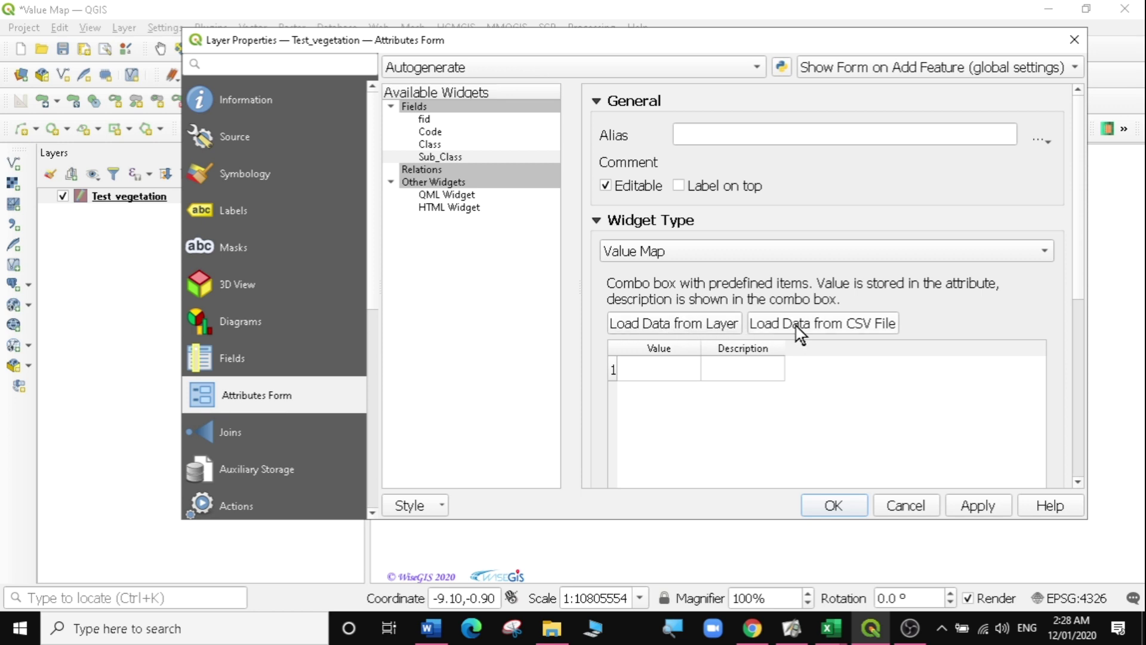
- Load Sub_Class values from Desktop/GIS/data/value map widget/sample2 csv
{"action": "left_click", "coordinate": [835, 324]}
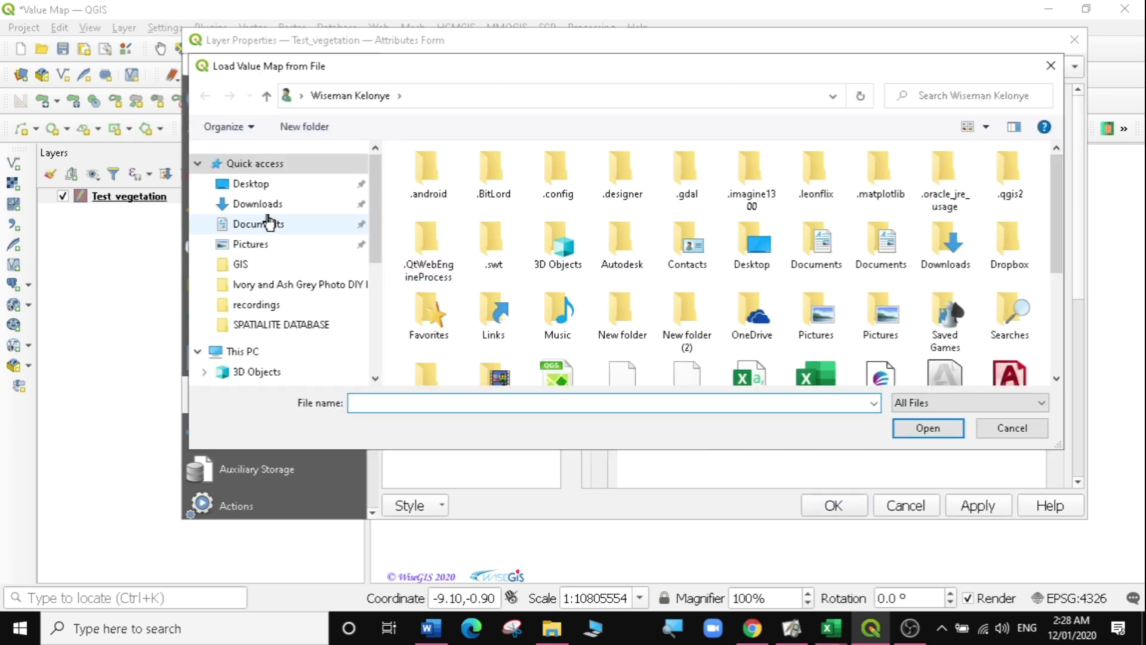
{"action": "left_click", "coordinate": [257, 186]}
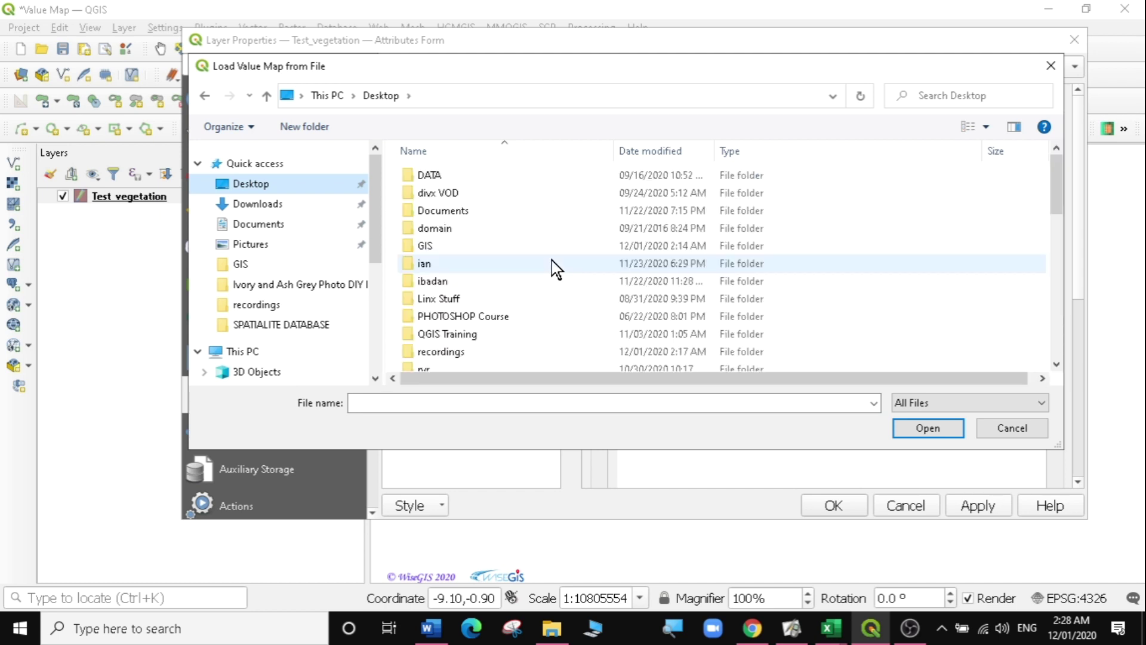
{"action": "double_click", "coordinate": [433, 247]}
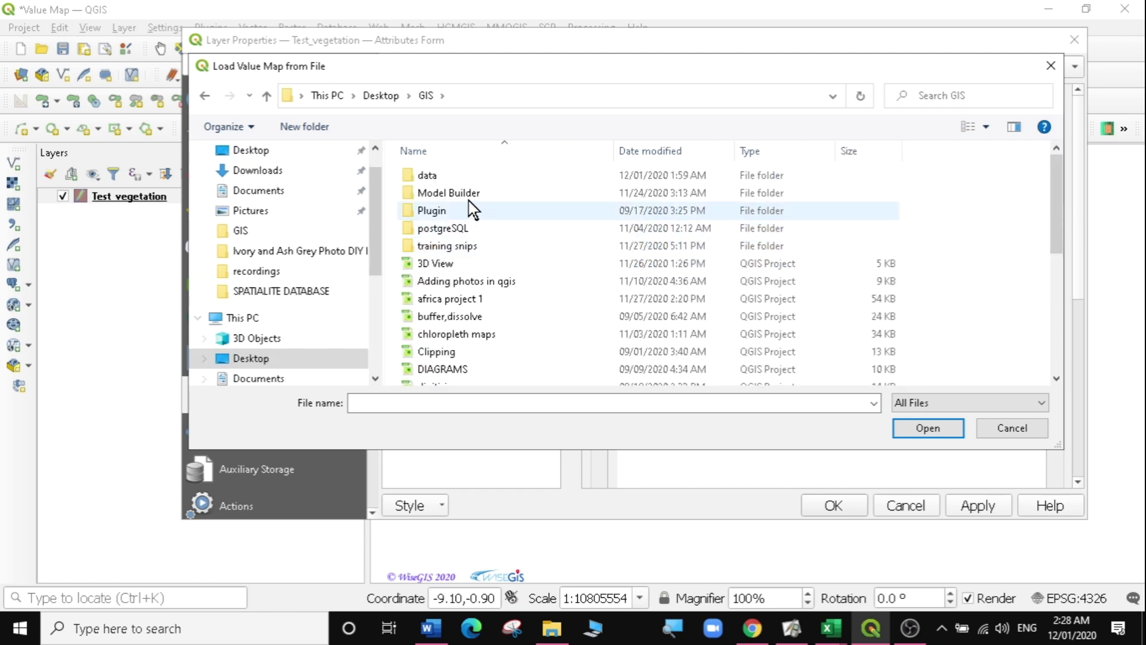
{"action": "double_click", "coordinate": [441, 179]}
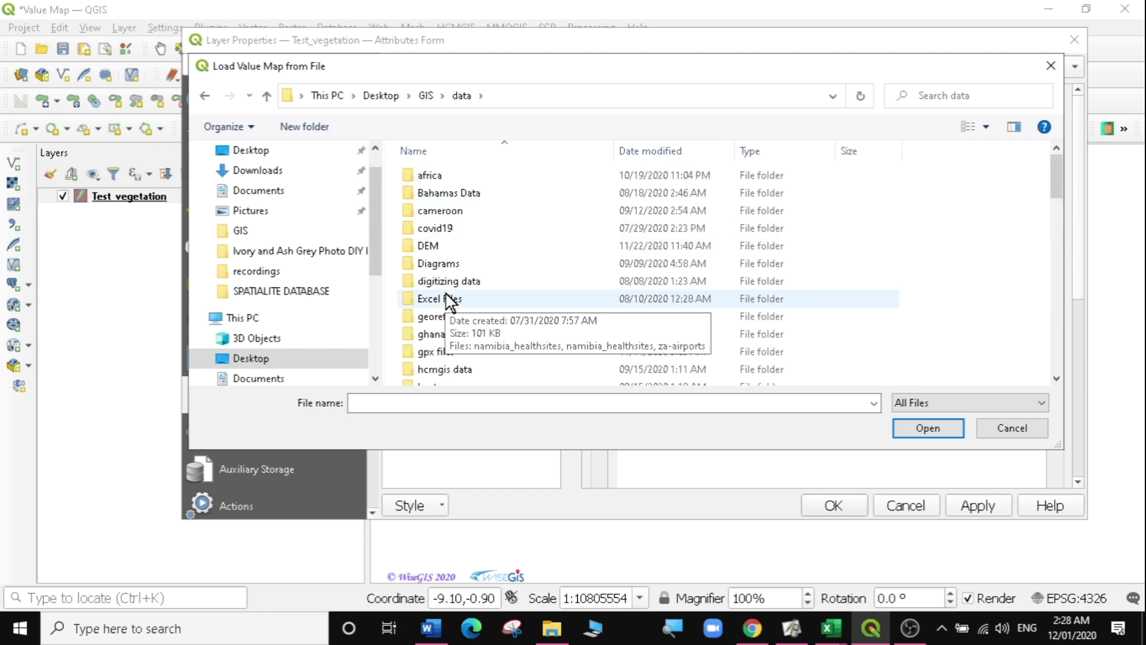
{"action": "scroll", "coordinate": [453, 251], "scroll_direction": "down", "scroll_amount": 10}
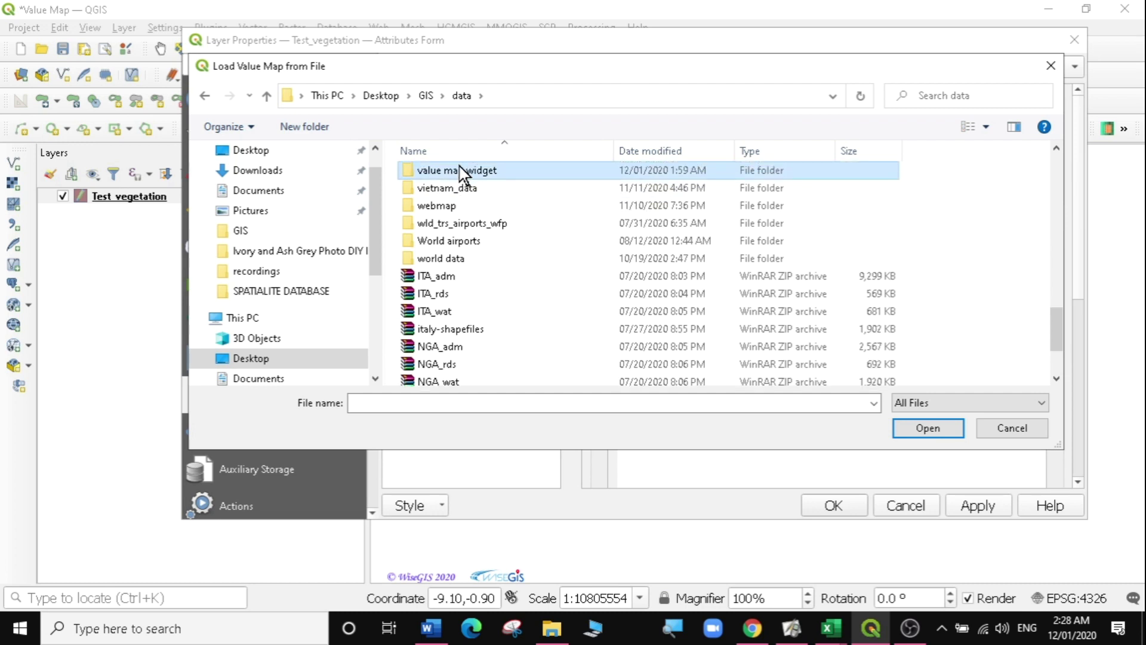
{"action": "double_click", "coordinate": [461, 168]}
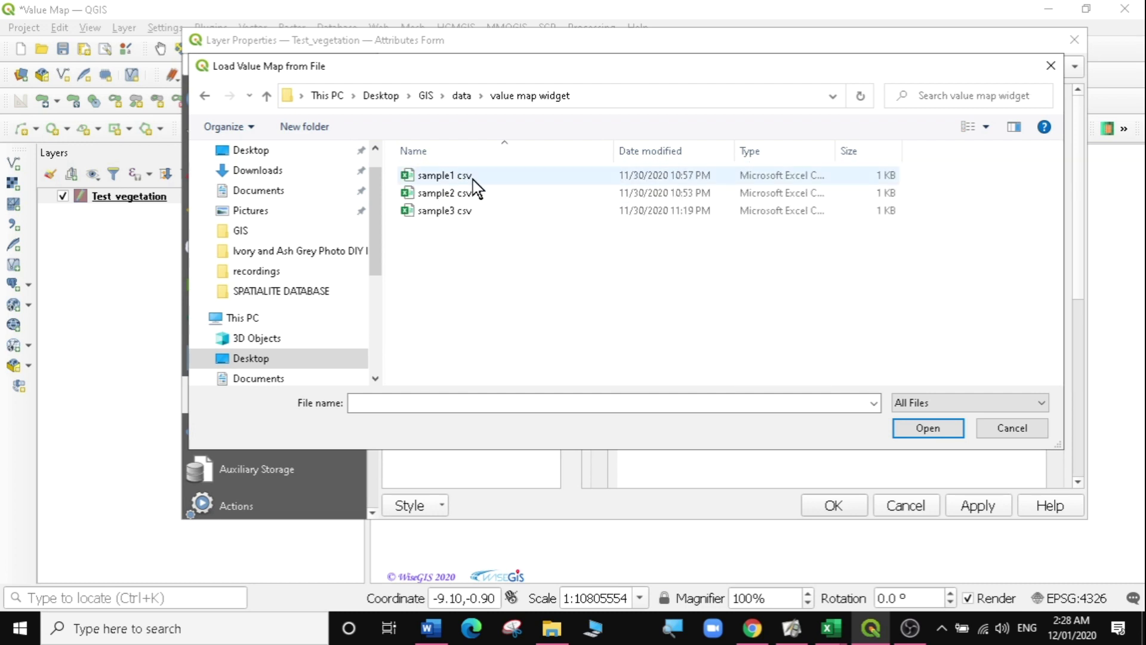
{"action": "left_click", "coordinate": [442, 194]}
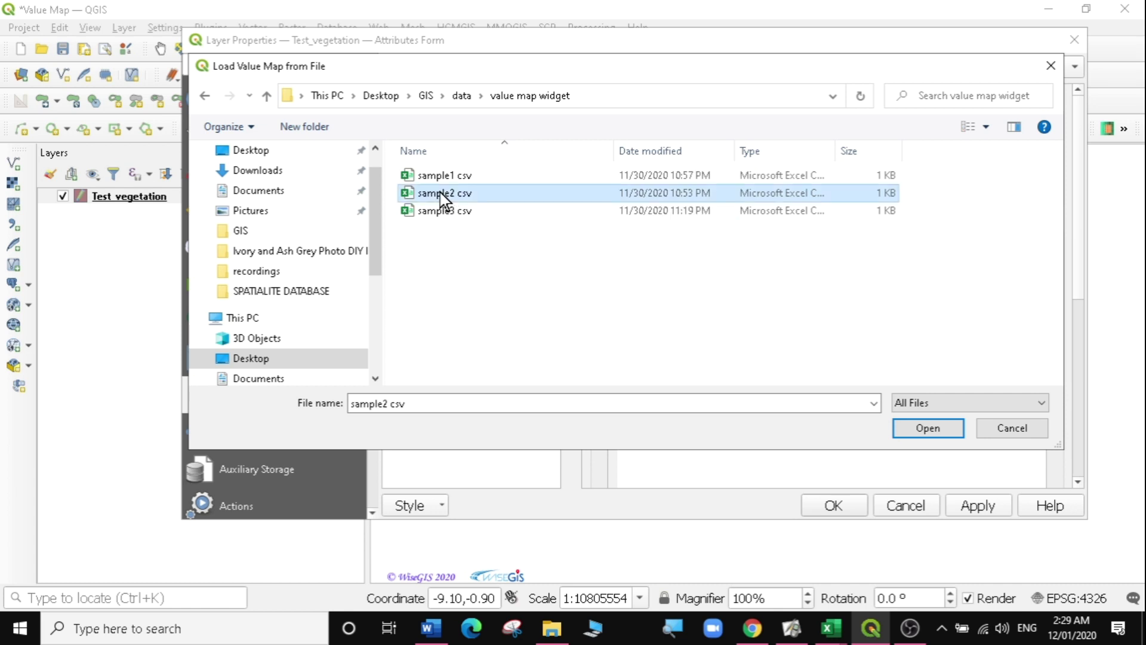
{"action": "left_click", "coordinate": [919, 431]}
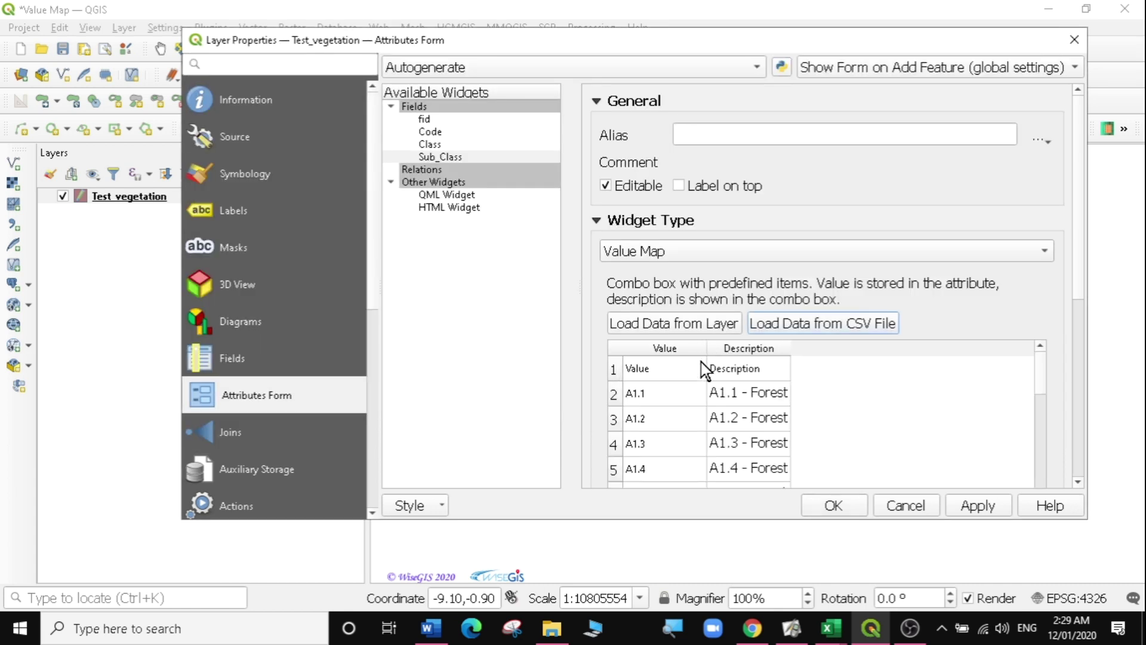
- Widen the Description column, delete the Value/Description header row, then apply and close the properties
{"action": "mouse_move", "coordinate": [1046, 370]}
{"action": "left_mouse_down"}
{"action": "mouse_move", "coordinate": [1049, 422]}
{"action": "mouse_move", "coordinate": [1049, 379]}
{"action": "left_mouse_up"}
{"action": "left_click_drag", "start_coordinate": [790, 348], "coordinate": [926, 346]}
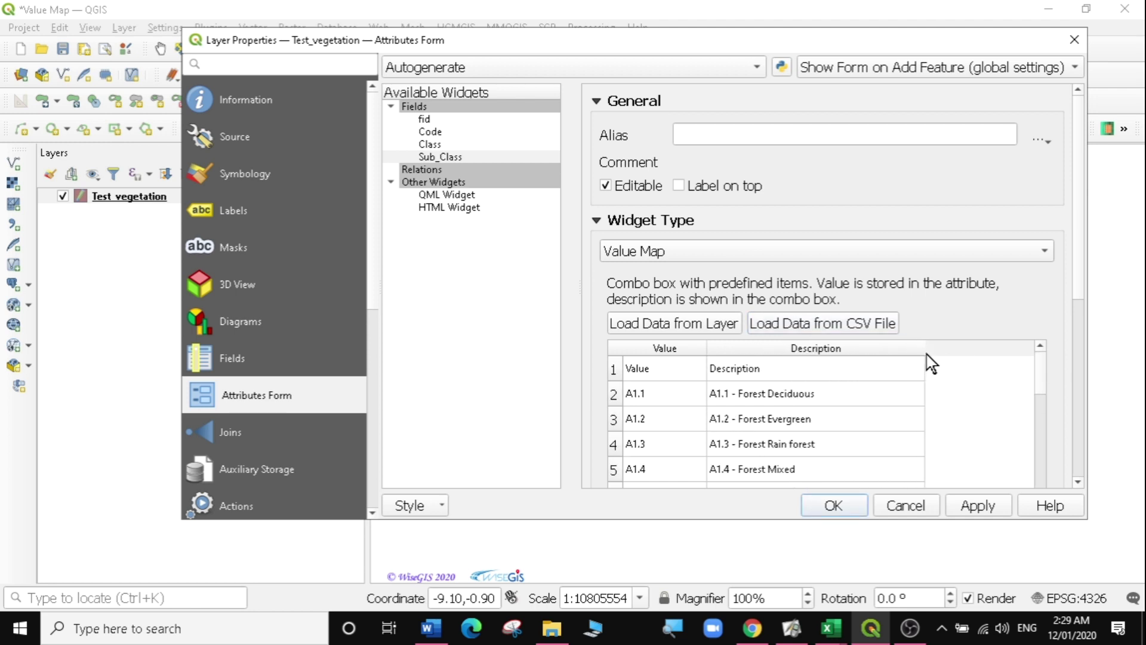
{"action": "left_click_drag", "start_coordinate": [926, 349], "coordinate": [1003, 347]}
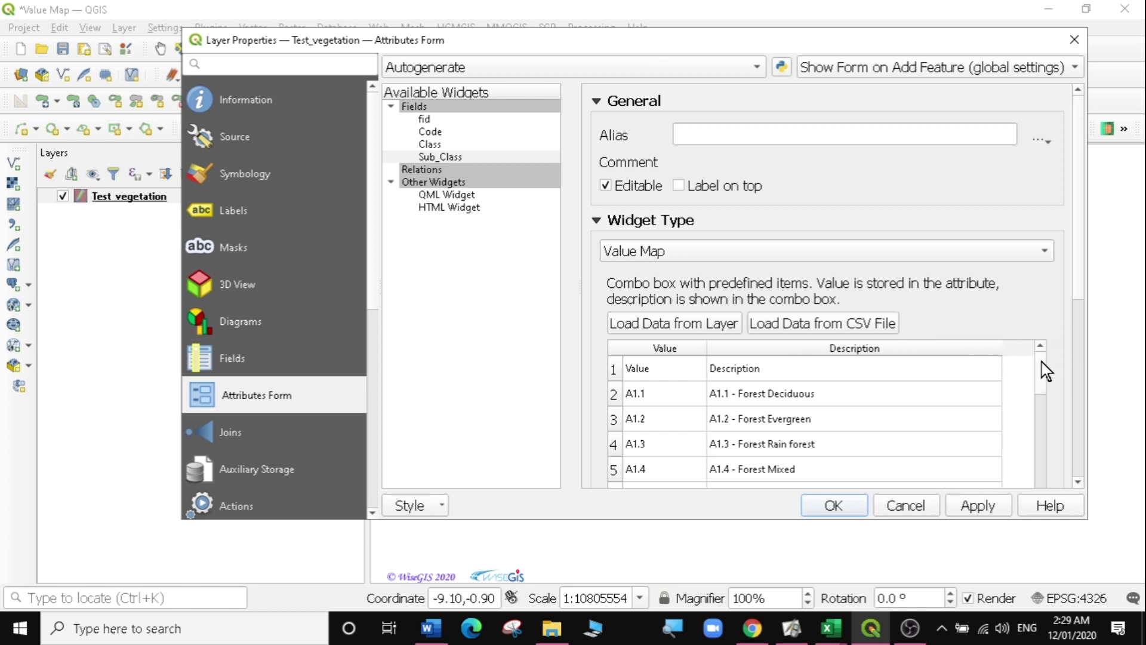
{"action": "scroll", "coordinate": [1044, 388], "scroll_direction": "down", "scroll_amount": 1}
{"action": "scroll", "coordinate": [1047, 402], "scroll_direction": "down", "scroll_amount": 1}
{"action": "scroll", "coordinate": [1046, 402], "scroll_direction": "up", "scroll_amount": 2}
{"action": "left_click", "coordinate": [614, 369]}
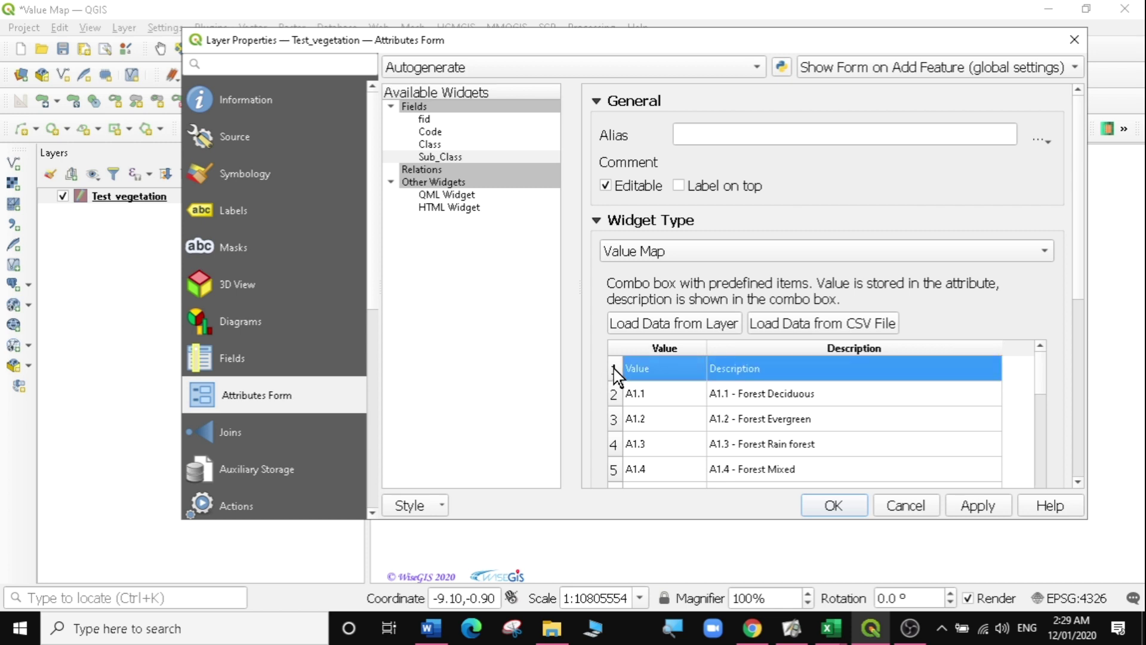
{"action": "left_click_drag", "start_coordinate": [1041, 374], "coordinate": [1059, 478]}
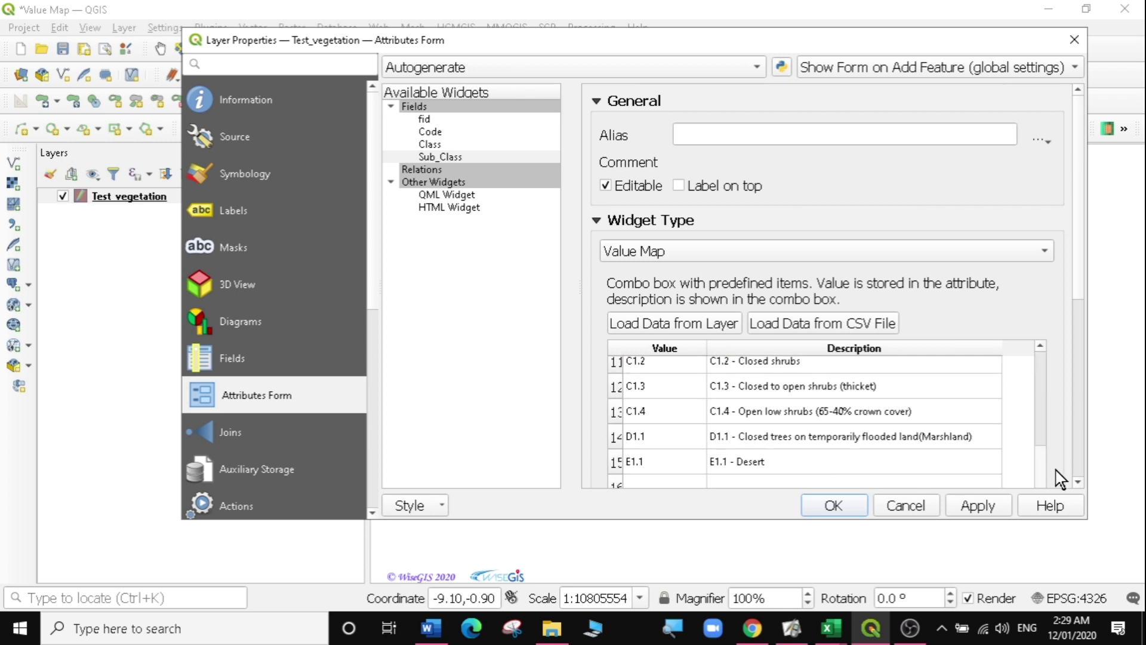
{"action": "left_click_drag", "start_coordinate": [1079, 268], "coordinate": [1090, 392]}
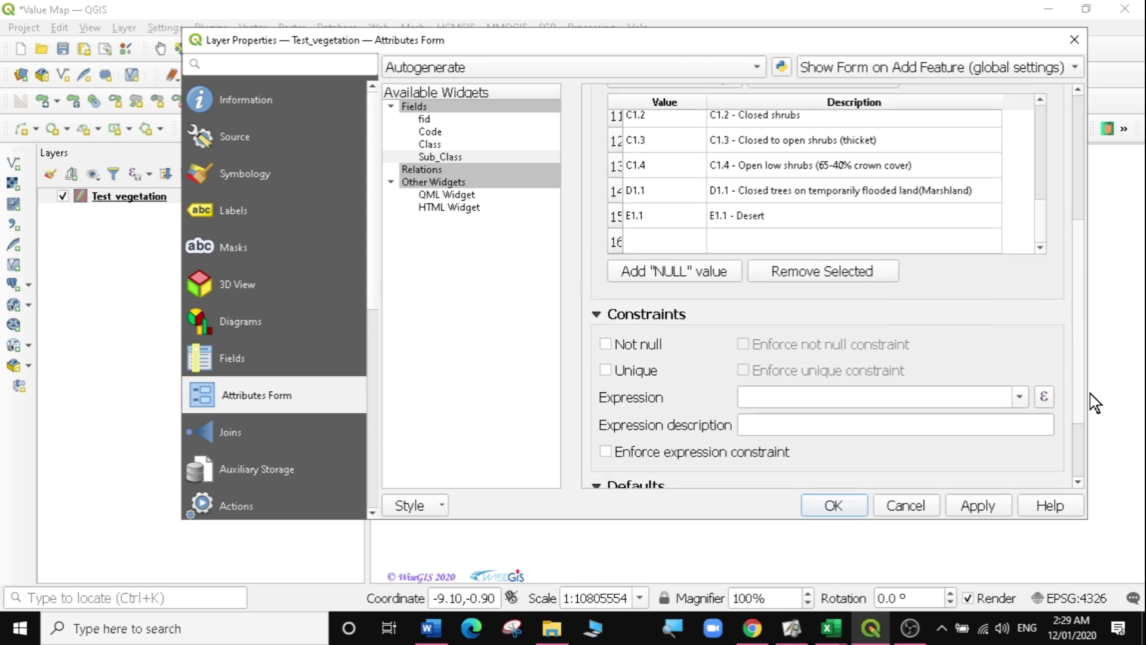
{"action": "left_click", "coordinate": [809, 267]}
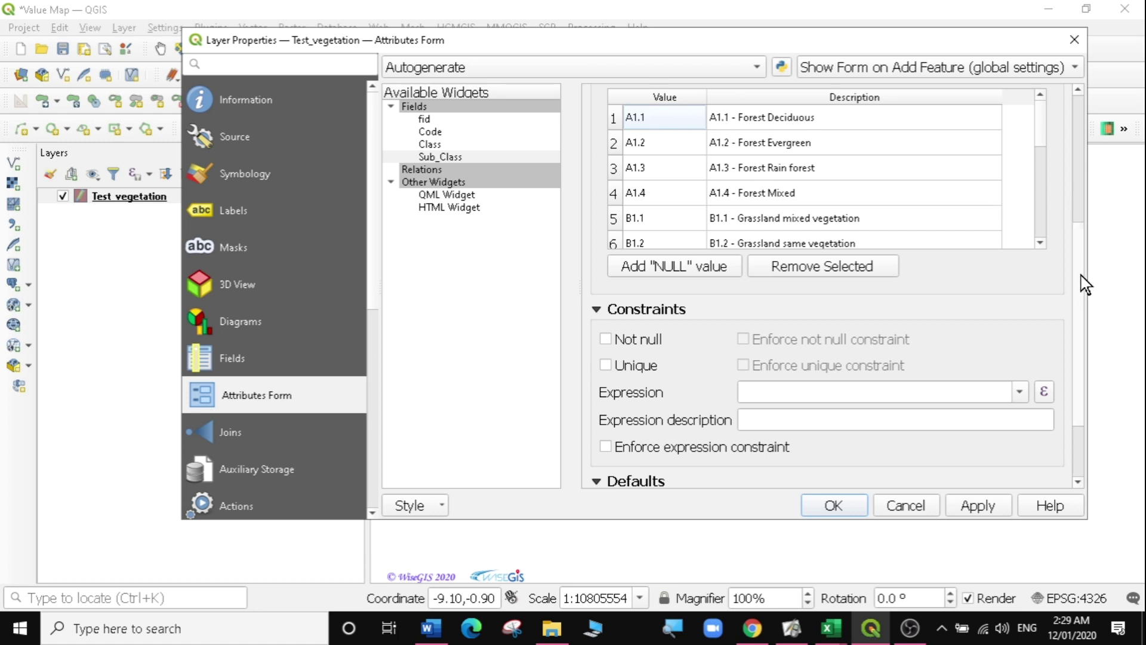
{"action": "left_click_drag", "start_coordinate": [1087, 285], "coordinate": [1080, 213]}
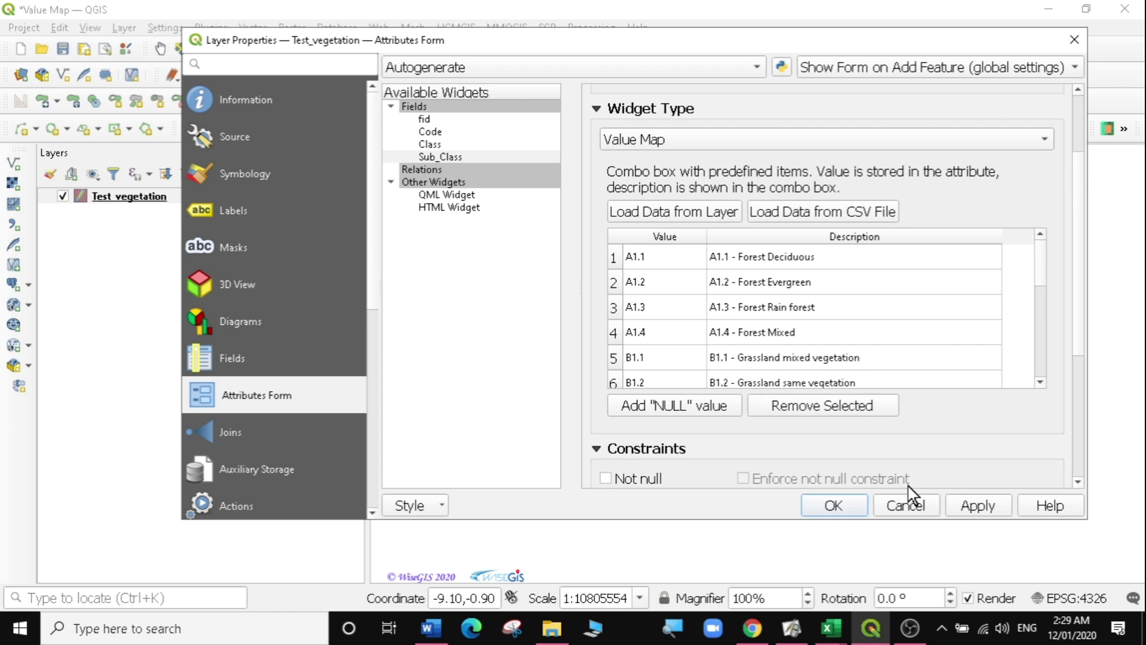
{"action": "left_click", "coordinate": [978, 505]}
{"action": "left_click", "coordinate": [832, 505]}
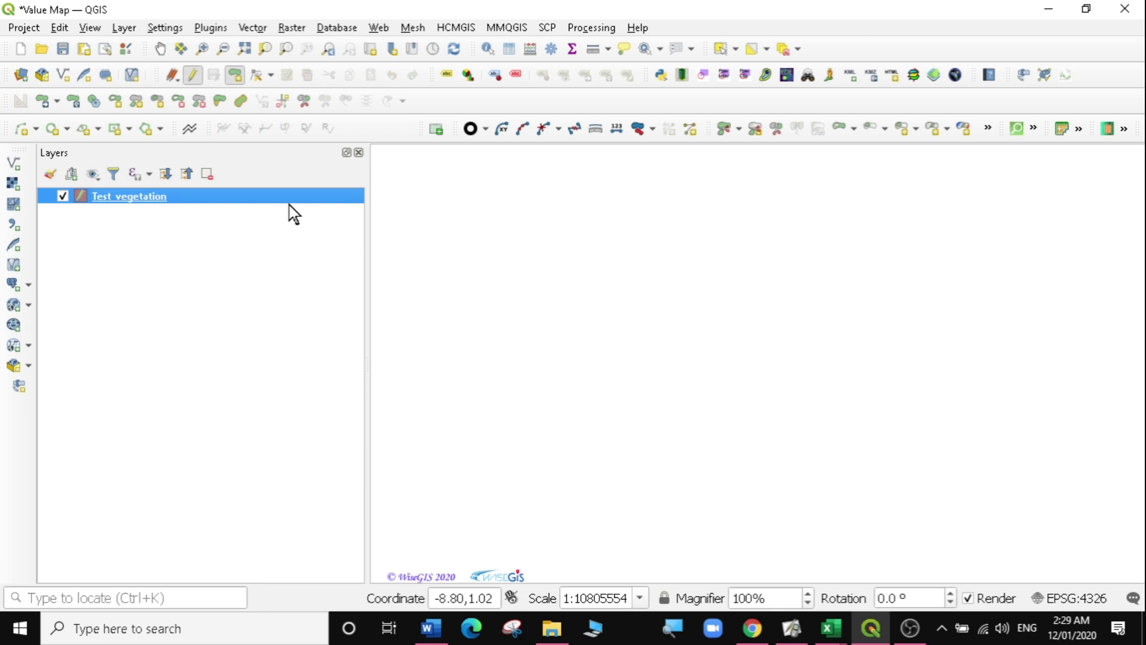
- Trace a large polygon with an inward notch and a lower-right tail, then finish it
{"action": "left_click", "coordinate": [540, 215]}
{"action": "left_click", "coordinate": [660, 179]}
{"action": "left_click", "coordinate": [767, 167]}
{"action": "left_click", "coordinate": [908, 179]}
{"action": "left_click", "coordinate": [934, 224]}
{"action": "left_click", "coordinate": [910, 240]}
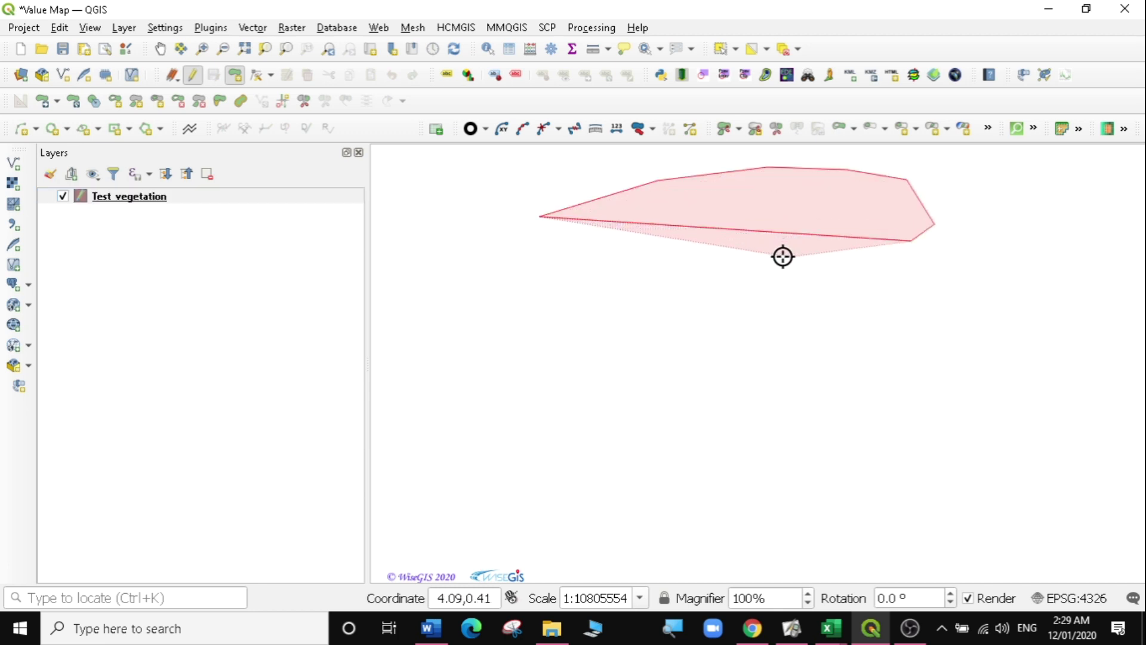
{"action": "left_click", "coordinate": [755, 263]}
{"action": "left_click", "coordinate": [727, 279]}
{"action": "left_click", "coordinate": [729, 309]}
{"action": "left_click", "coordinate": [766, 329]}
{"action": "left_click", "coordinate": [834, 354]}
{"action": "left_click", "coordinate": [830, 428]}
{"action": "left_click", "coordinate": [783, 447]}
{"action": "left_click", "coordinate": [720, 439]}
{"action": "left_click", "coordinate": [650, 409]}
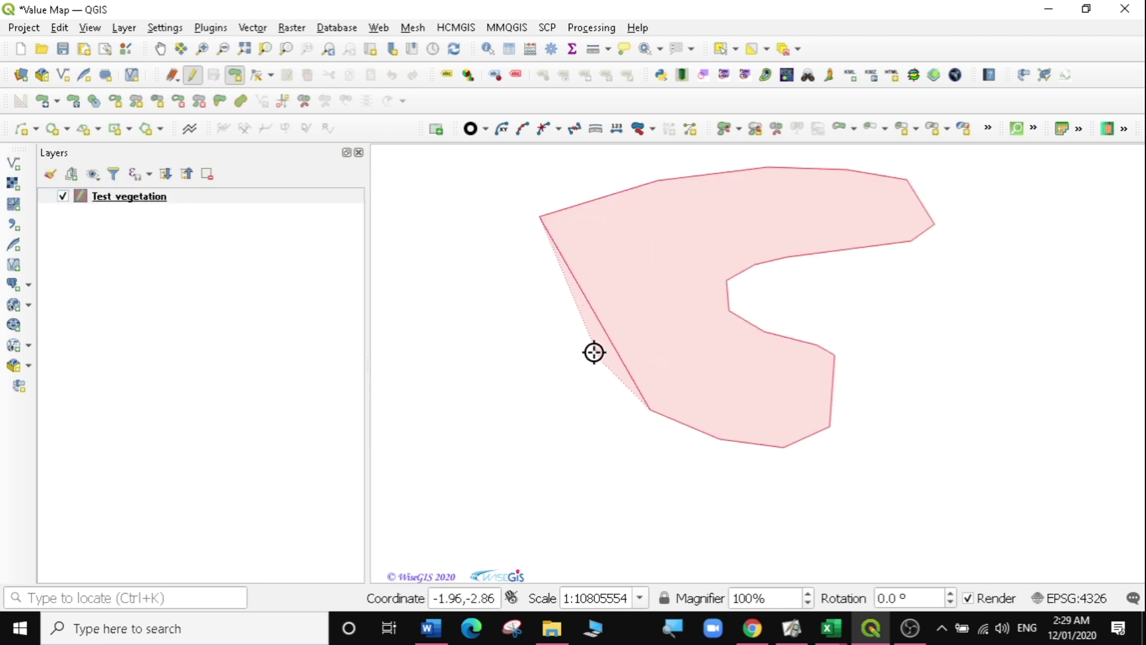
{"action": "left_click", "coordinate": [597, 356]}
{"action": "left_click", "coordinate": [575, 339]}
{"action": "left_click", "coordinate": [507, 325]}
{"action": "left_click", "coordinate": [500, 303]}
{"action": "right_click", "coordinate": [501, 274]}
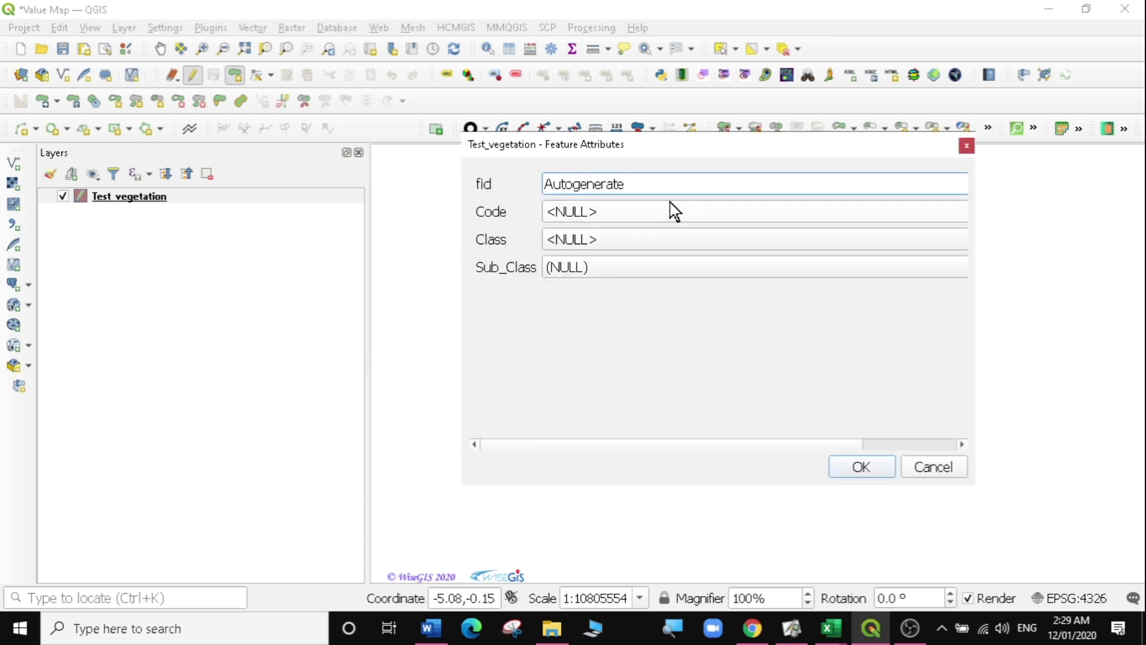
- Attribute it as Code A, Class A-Forest, Sub_Class A1.1 - Forest Deciduous and save
{"action": "left_click", "coordinate": [597, 212]}
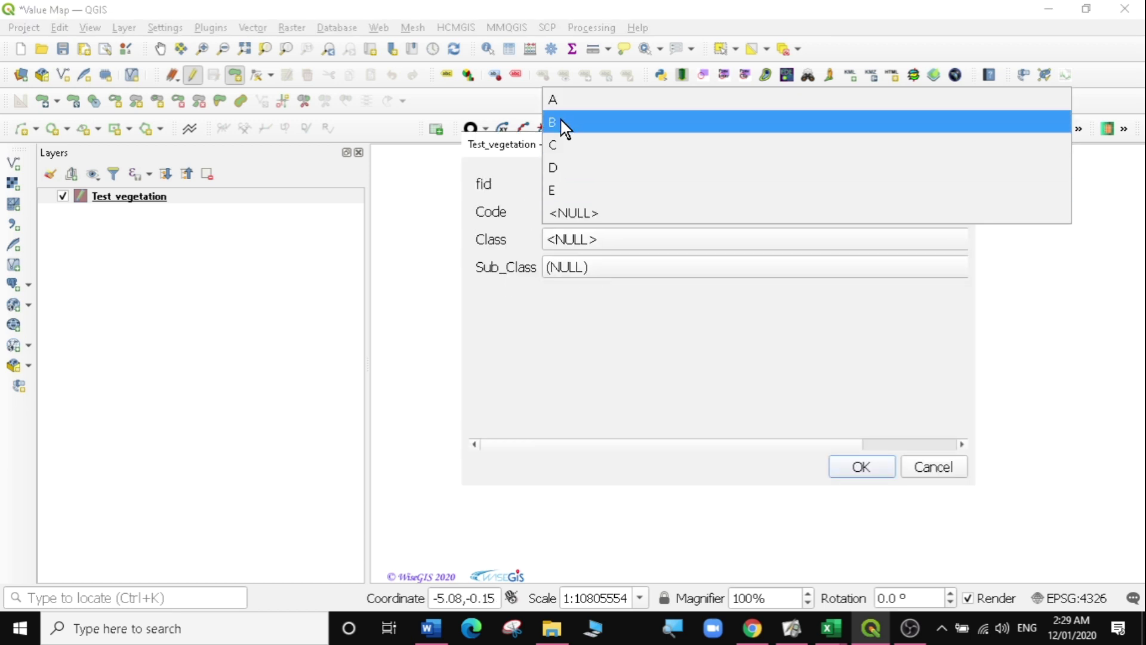
{"action": "left_click", "coordinate": [562, 98]}
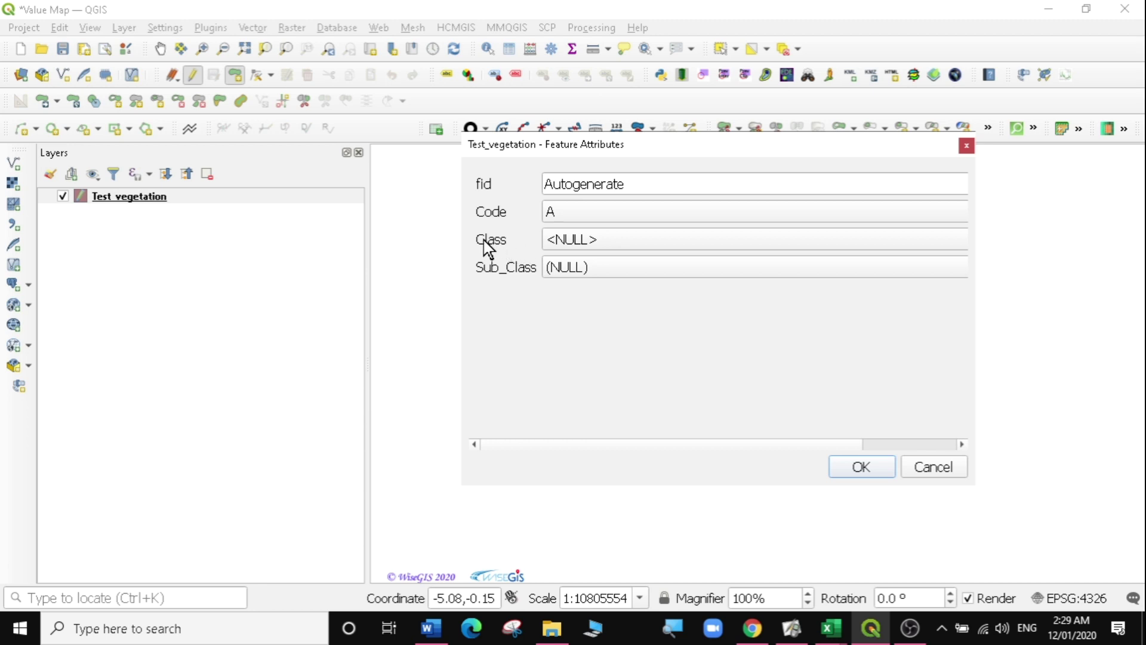
{"action": "left_click", "coordinate": [603, 238]}
{"action": "left_click", "coordinate": [574, 127]}
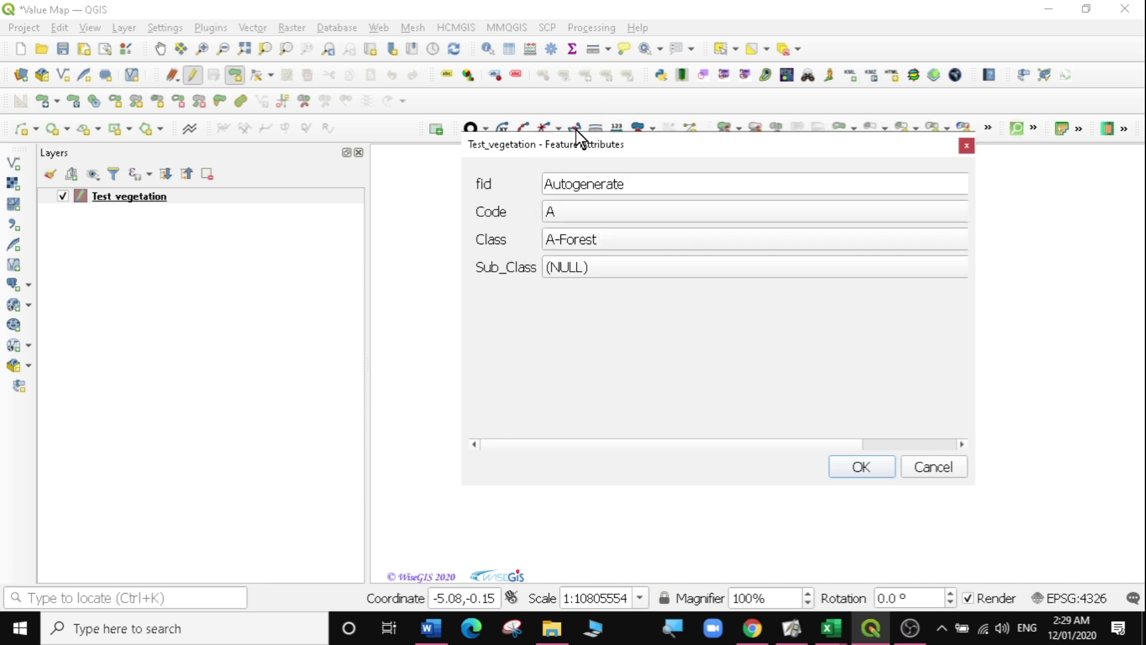
{"action": "left_click", "coordinate": [609, 266]}
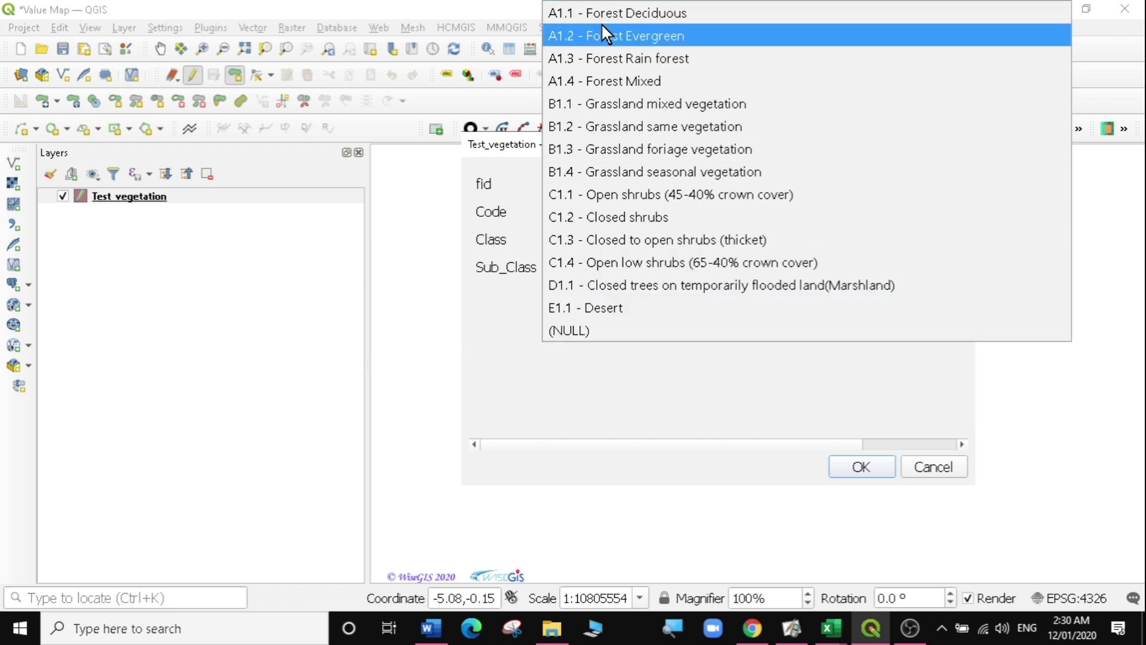
{"action": "left_click", "coordinate": [635, 16]}
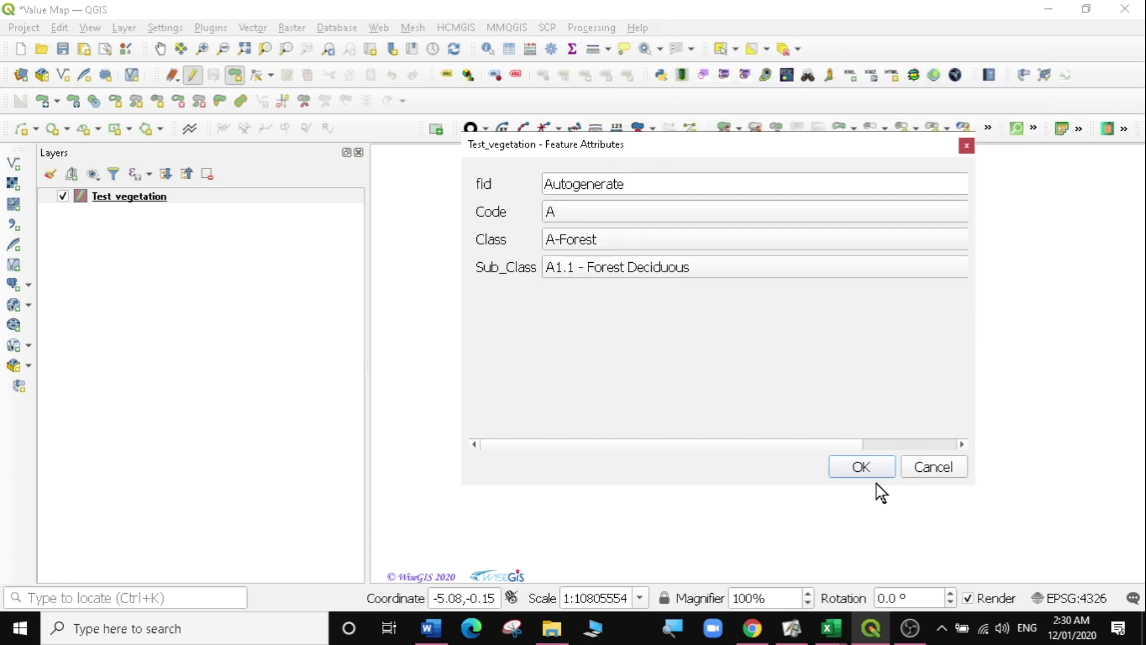
{"action": "left_click", "coordinate": [861, 468]}
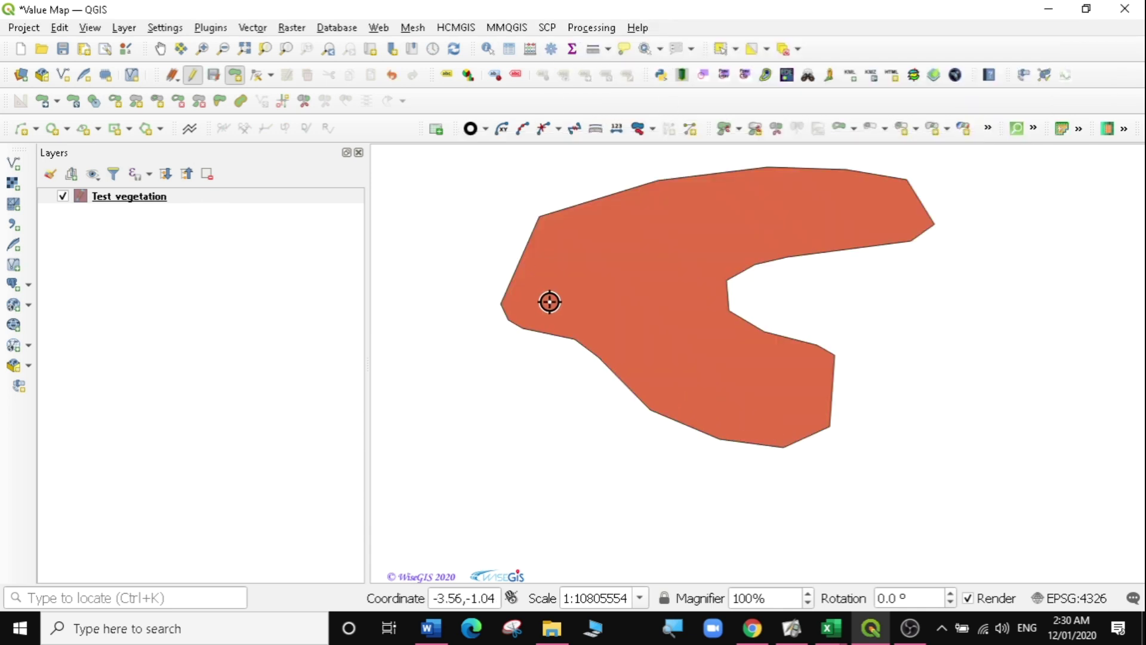
- Outline a second polygon southwest of the first one and finish it
{"action": "left_click", "coordinate": [450, 381]}
{"action": "left_click", "coordinate": [458, 343]}
{"action": "left_click", "coordinate": [473, 345]}
{"action": "left_click", "coordinate": [493, 363]}
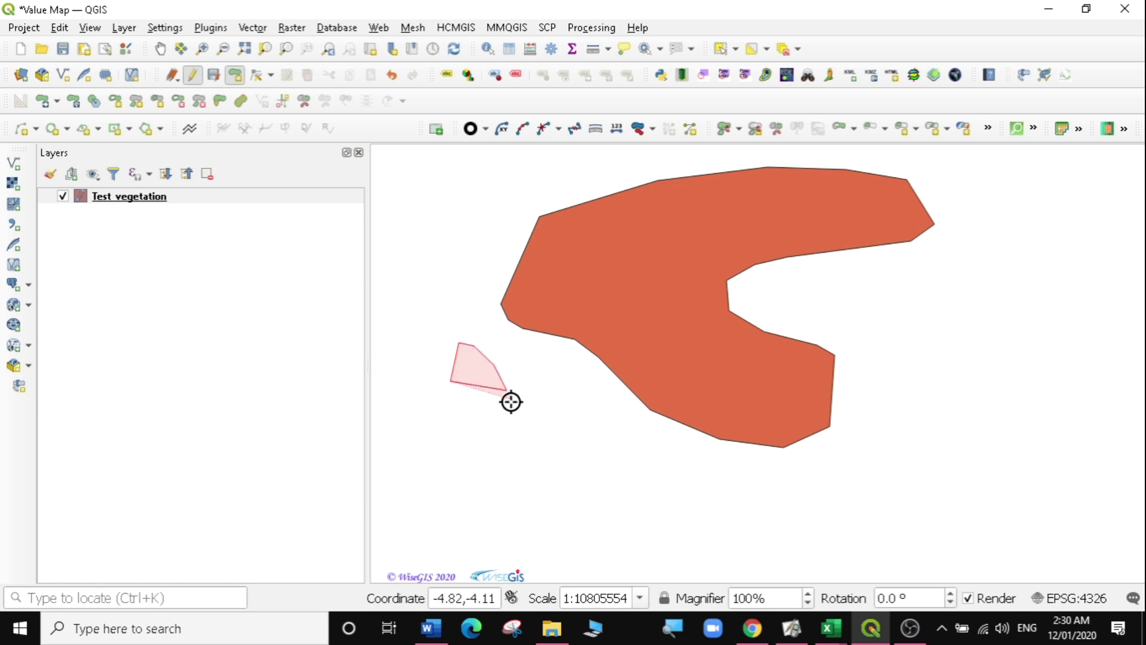
{"action": "left_click", "coordinate": [528, 427]}
{"action": "left_click", "coordinate": [578, 410]}
{"action": "left_click", "coordinate": [602, 442]}
{"action": "left_click", "coordinate": [597, 479]}
{"action": "left_click", "coordinate": [578, 504]}
{"action": "left_click", "coordinate": [546, 511]}
{"action": "left_click", "coordinate": [507, 449]}
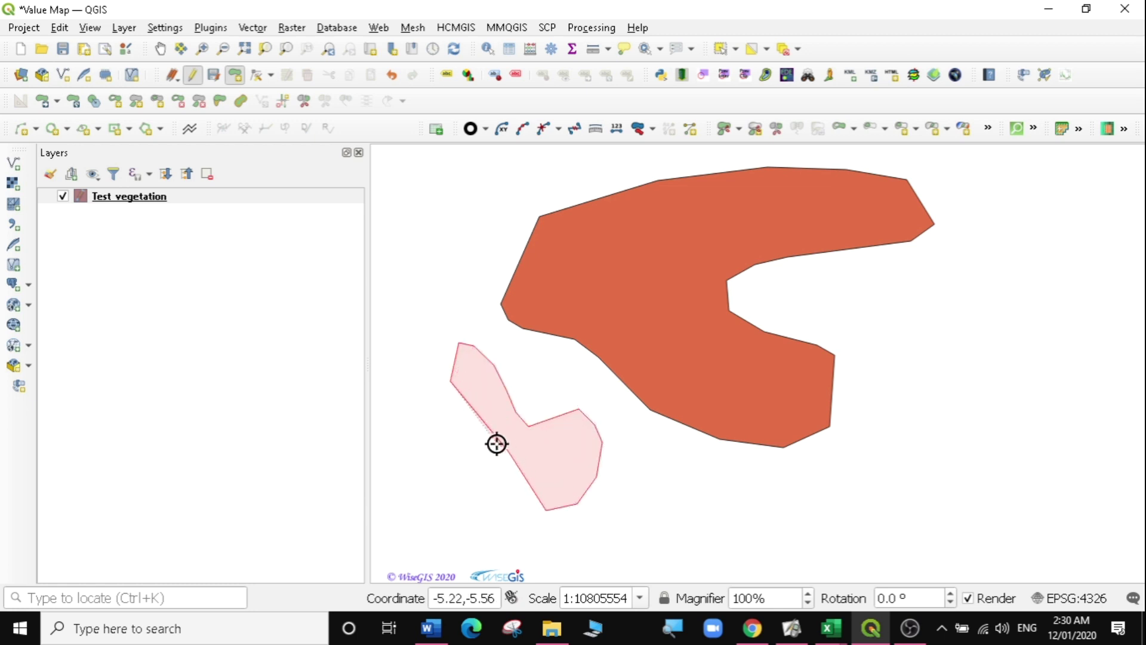
{"action": "left_click", "coordinate": [491, 441]}
{"action": "right_click", "coordinate": [448, 402]}
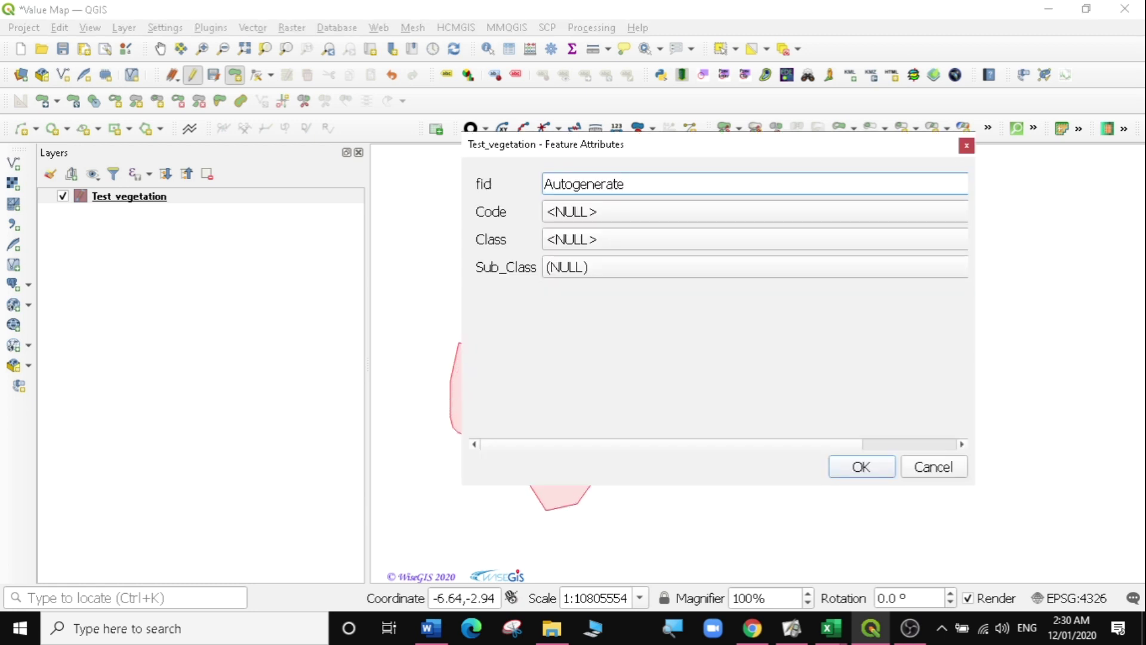
- Save it with Code A, Class A-Forest and Sub_Class A1.3 - Forest Rain forest
{"action": "left_click", "coordinate": [604, 208]}
{"action": "left_click", "coordinate": [563, 104]}
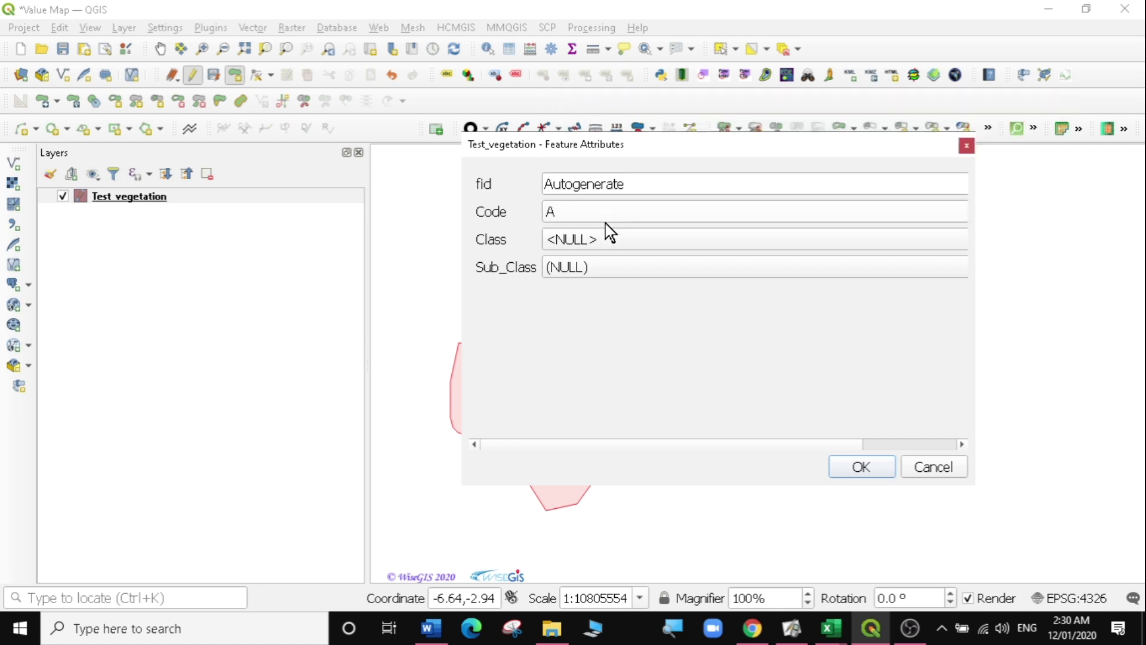
{"action": "left_click", "coordinate": [607, 238]}
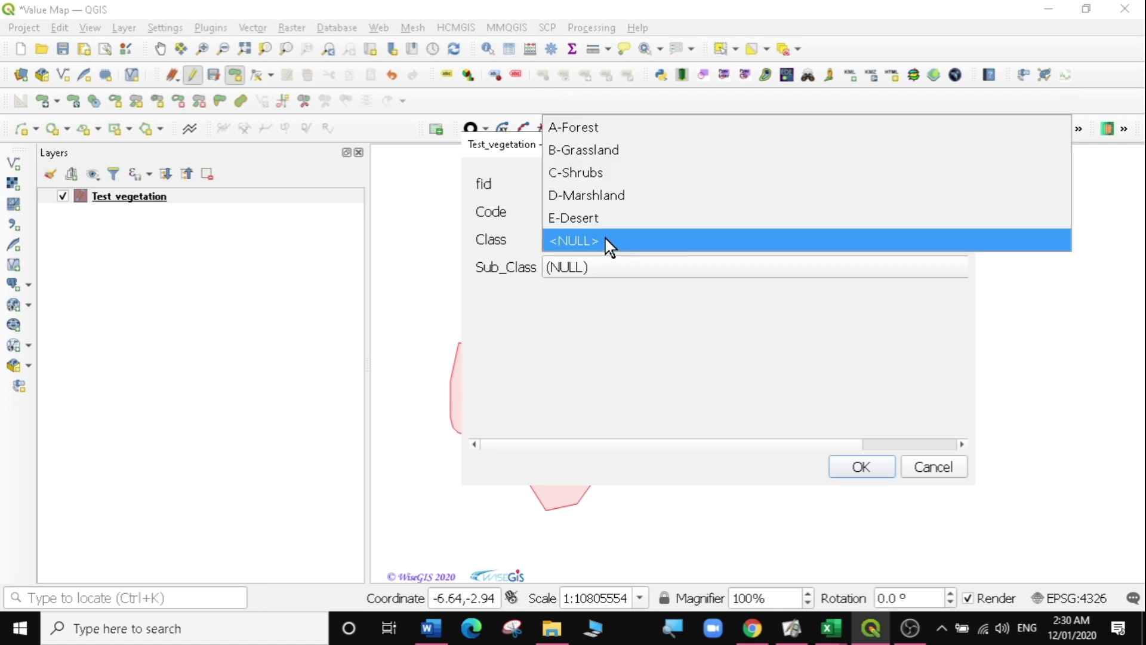
{"action": "left_click", "coordinate": [593, 134]}
{"action": "left_click", "coordinate": [569, 269]}
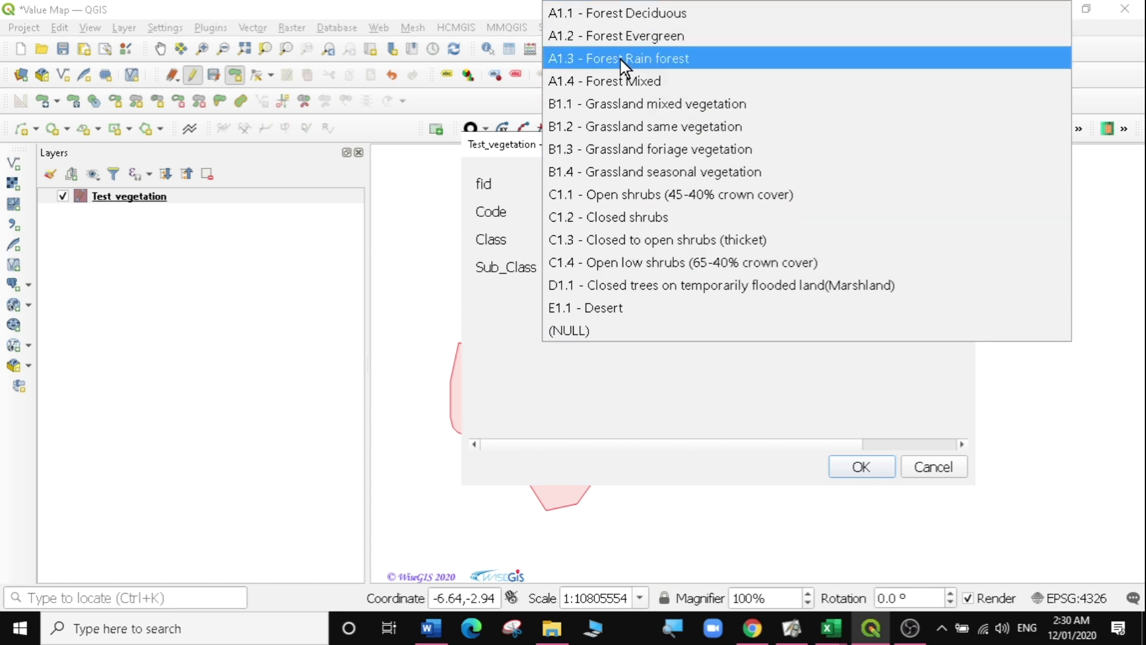
{"action": "left_click", "coordinate": [674, 58]}
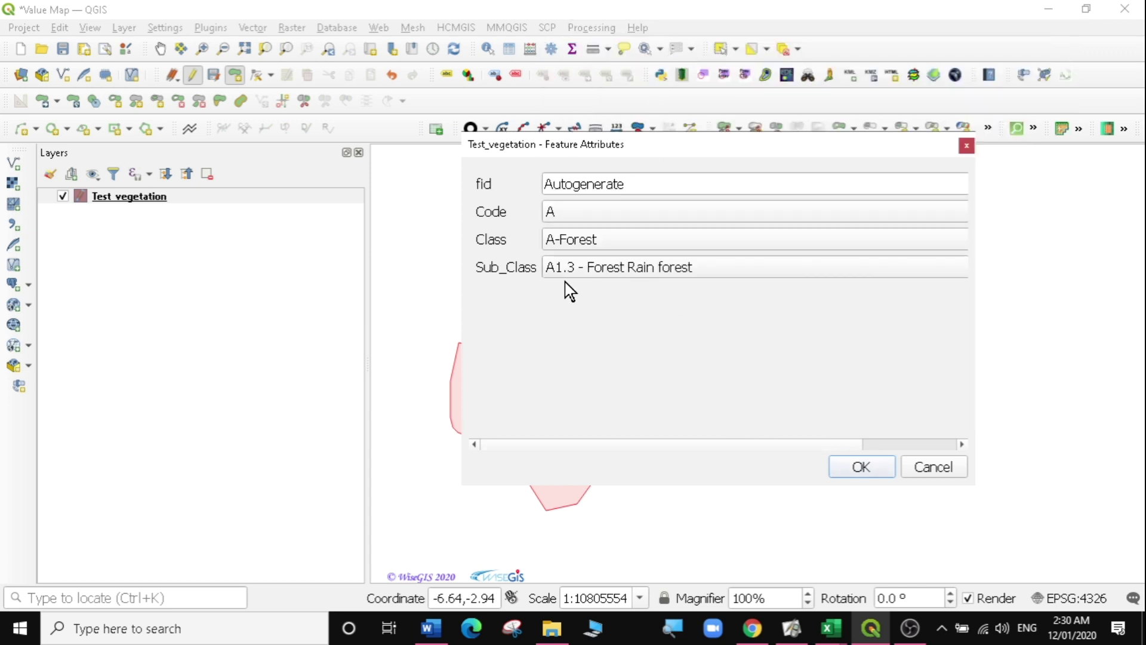
{"action": "left_click", "coordinate": [862, 464]}
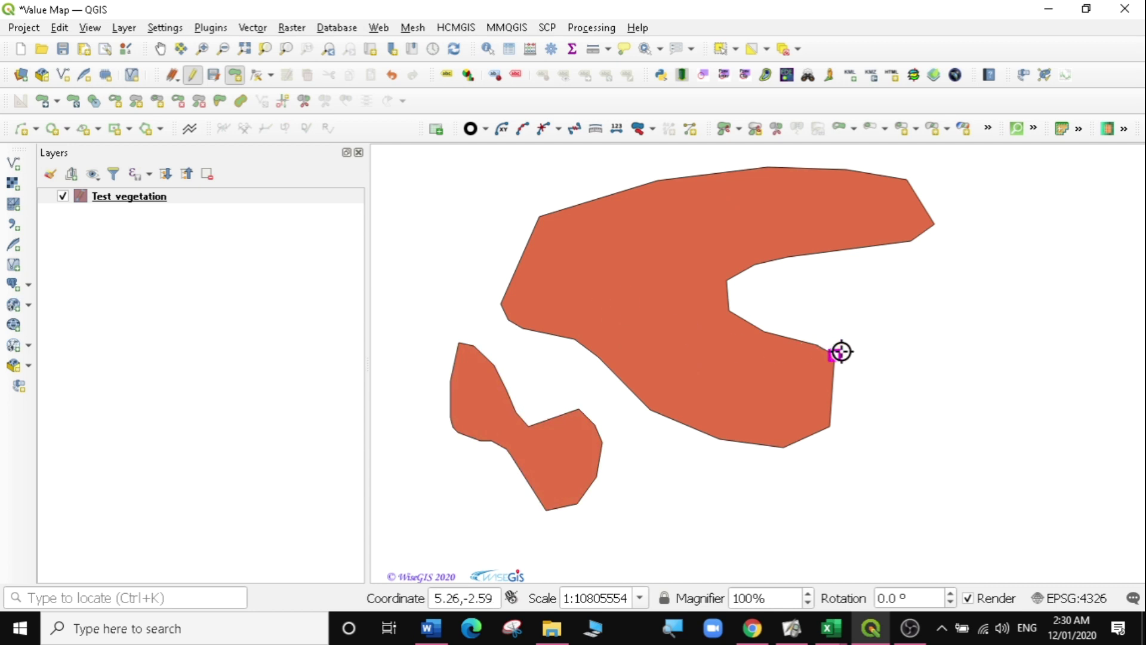
- Outline a third polygon east of the first one and finish it
{"action": "left_click", "coordinate": [884, 306]}
{"action": "left_click", "coordinate": [914, 280]}
{"action": "left_click", "coordinate": [965, 258]}
{"action": "left_click", "coordinate": [1003, 260]}
{"action": "left_click", "coordinate": [1026, 292]}
{"action": "left_click", "coordinate": [1024, 317]}
{"action": "left_click", "coordinate": [937, 358]}
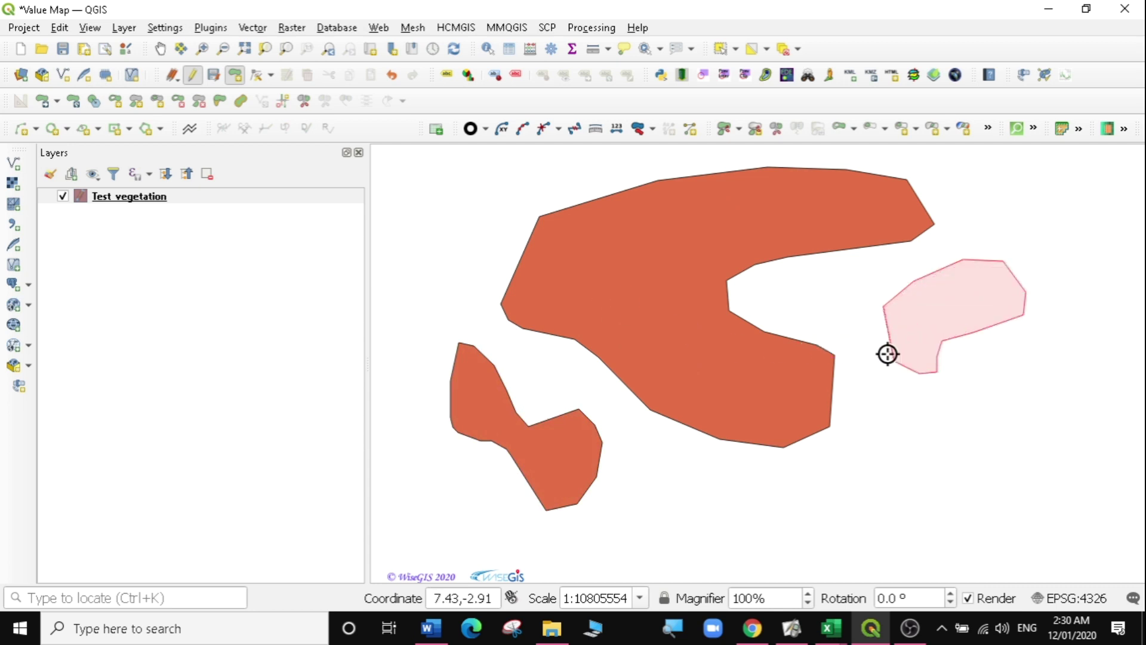
{"action": "left_click", "coordinate": [888, 356]}
{"action": "right_click", "coordinate": [878, 323]}
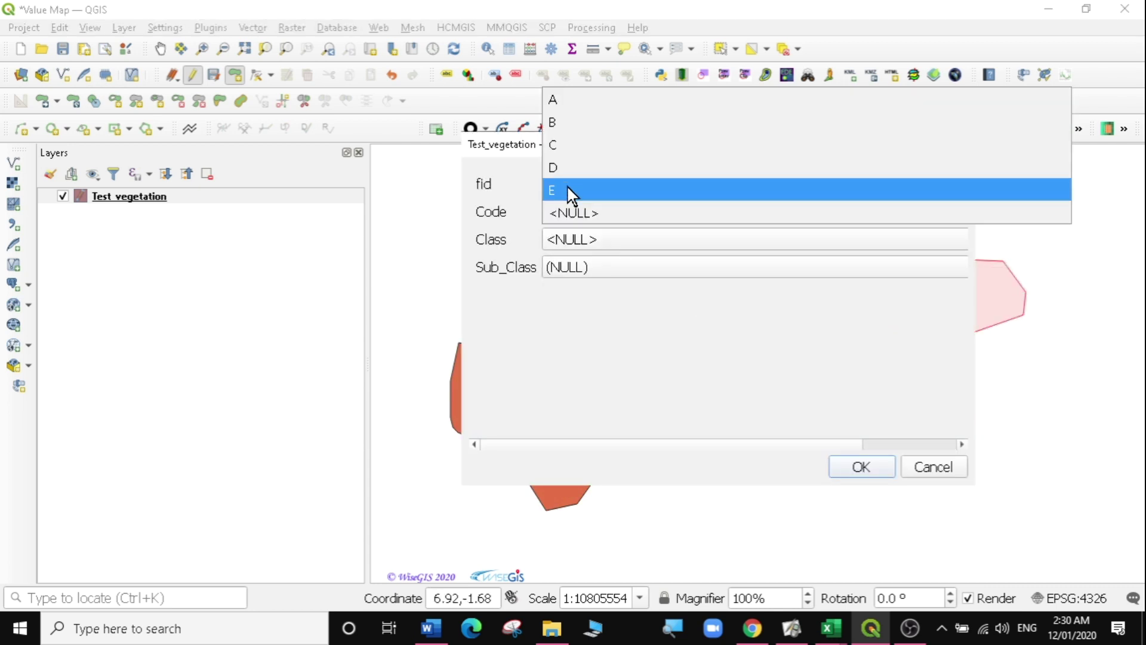
- Save it with Code B, Class B-Grassland and Sub_Class B1.1 - Grassland mixed vegetation
{"action": "left_click", "coordinate": [558, 125]}
{"action": "left_click", "coordinate": [576, 238]}
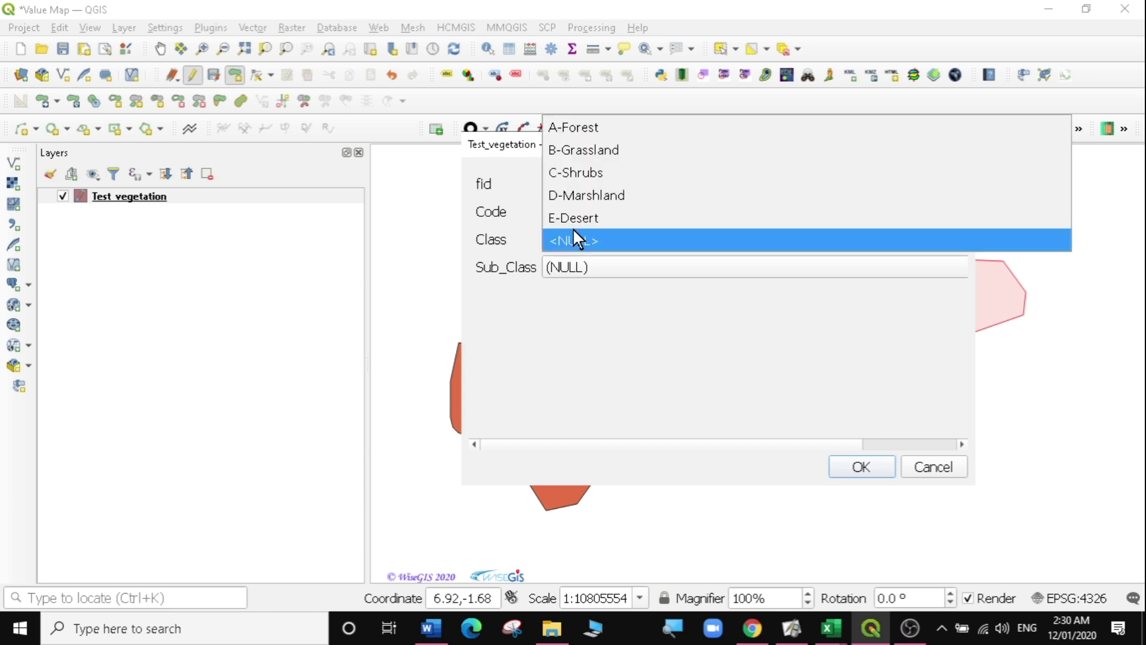
{"action": "left_click", "coordinate": [577, 150]}
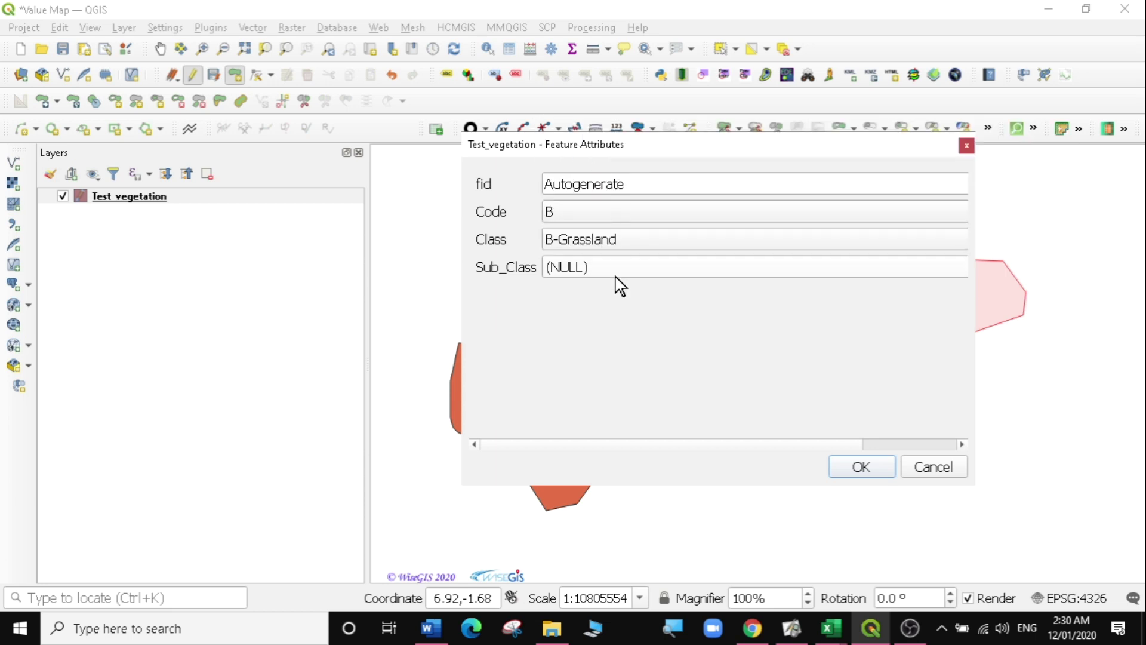
{"action": "left_click", "coordinate": [564, 268]}
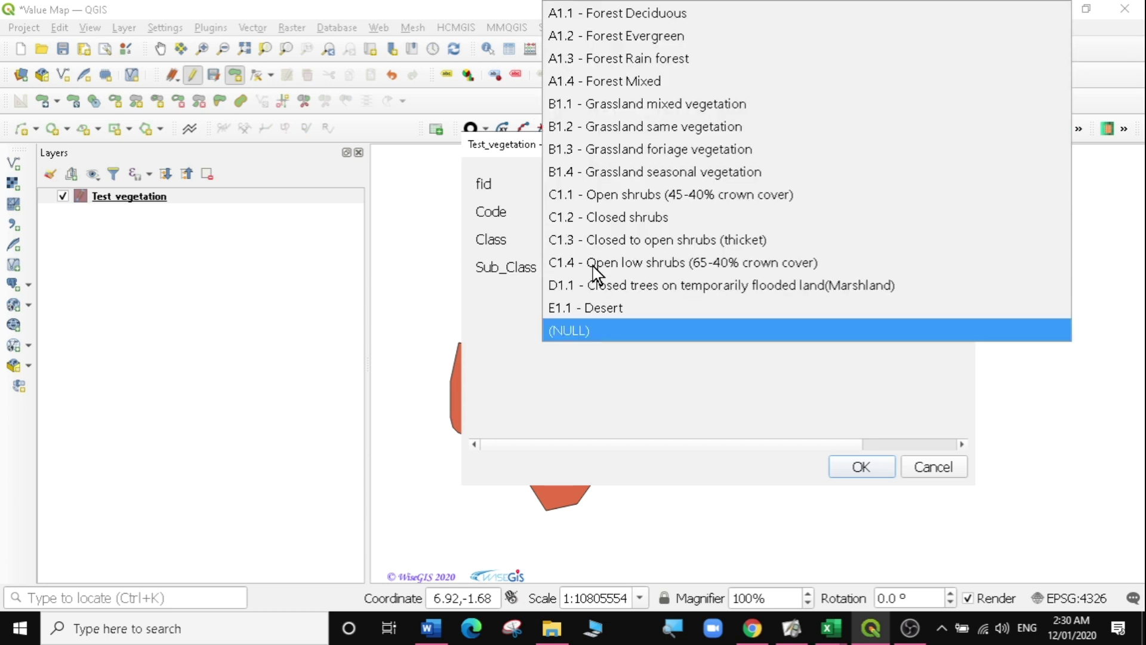
{"action": "left_click", "coordinate": [632, 110]}
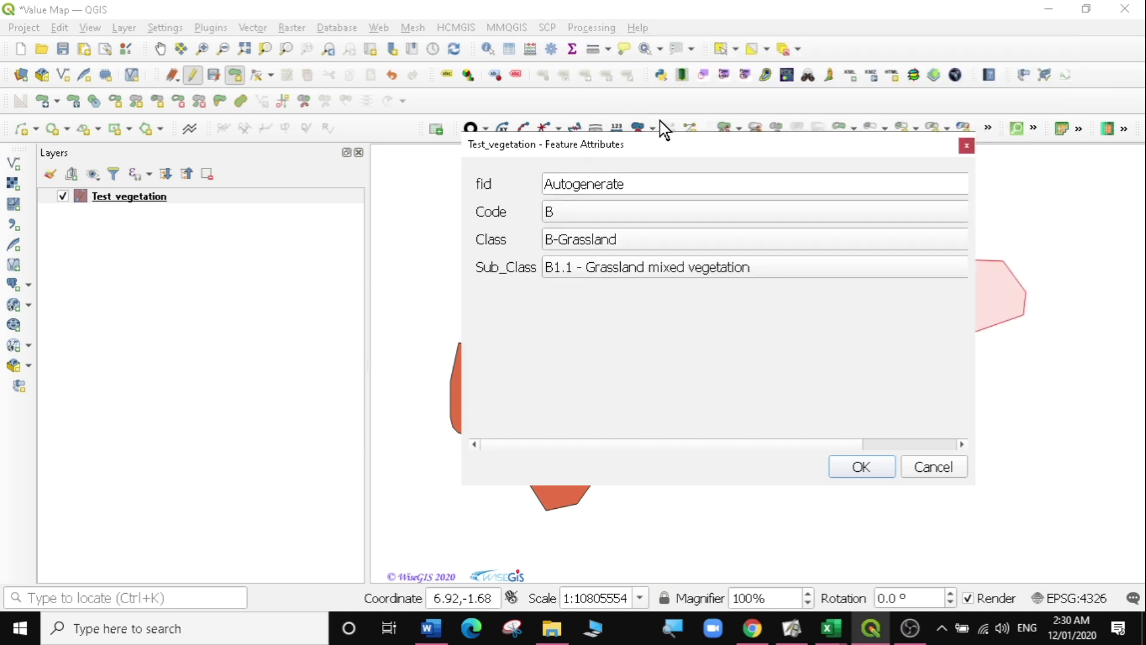
{"action": "left_click", "coordinate": [861, 467]}
- Begin outlining another polygon on the right side of the map
{"action": "left_click", "coordinate": [878, 469]}
{"action": "left_click", "coordinate": [932, 409]}
{"action": "left_click", "coordinate": [1002, 380]}
{"action": "left_click", "coordinate": [1050, 374]}
- Complete the right-hand polygon outline with its remaining vertices and finish it
{"action": "left_click", "coordinate": [1084, 398]}
{"action": "left_click", "coordinate": [1086, 424]}
{"action": "left_click", "coordinate": [1051, 442]}
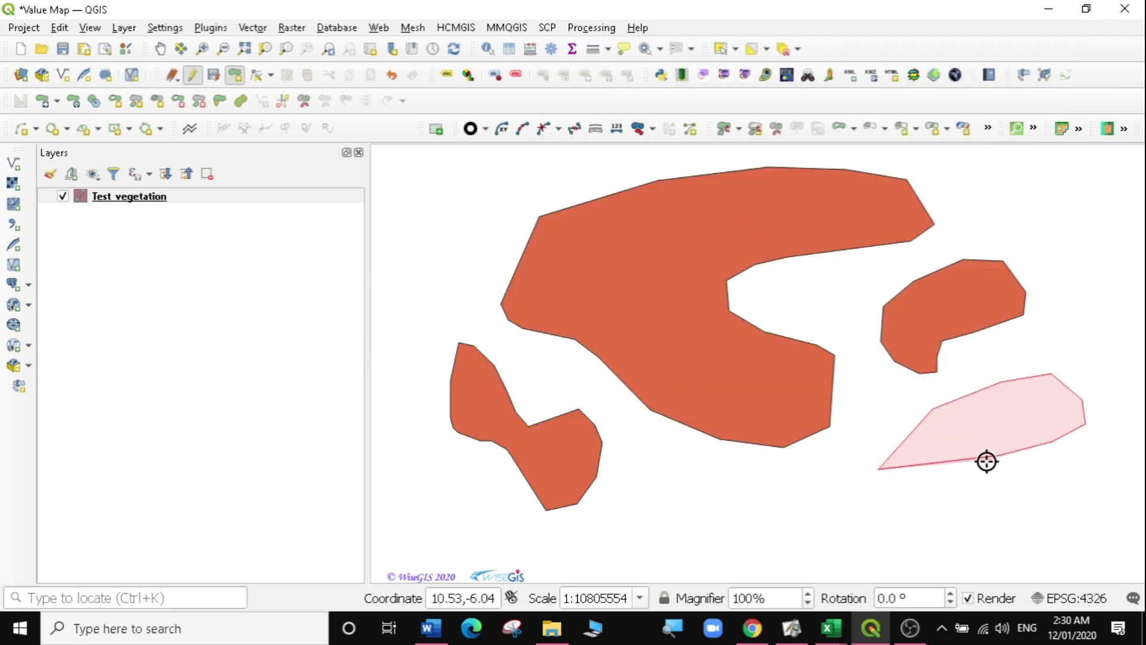
{"action": "left_click", "coordinate": [986, 461]}
{"action": "left_click", "coordinate": [958, 516]}
{"action": "left_click", "coordinate": [924, 521]}
{"action": "left_click", "coordinate": [890, 485]}
{"action": "right_click", "coordinate": [892, 488]}
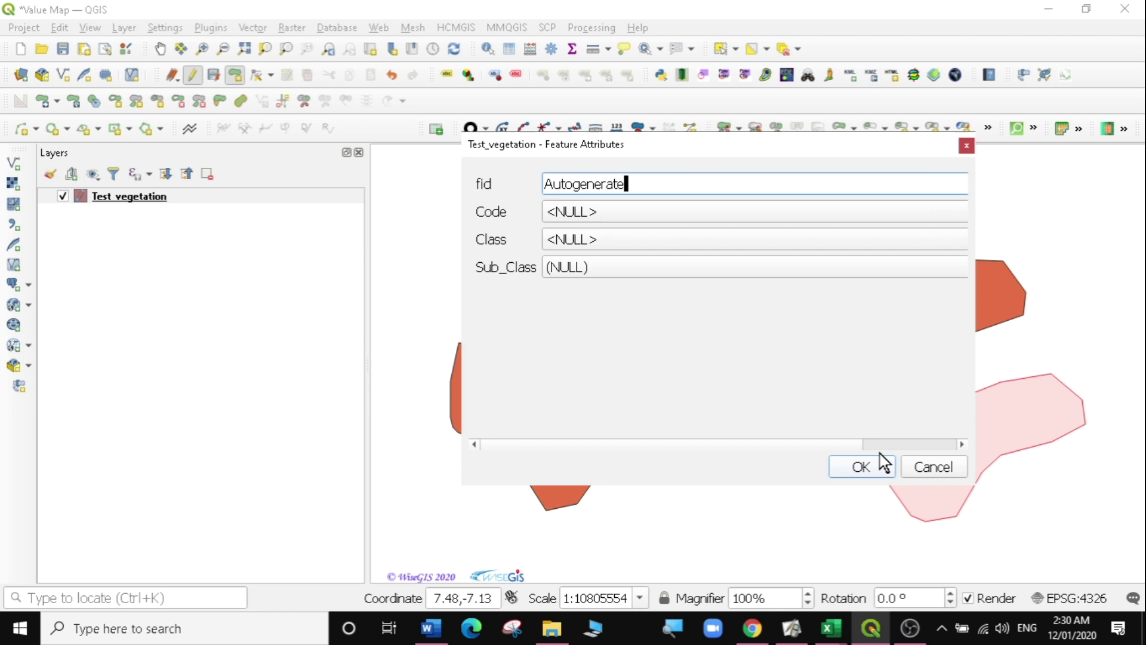
- Save it as Code C, C-Shrubs, Sub_Class C1.3 - Closed to open shrubs (thicket)
{"action": "left_click", "coordinate": [597, 218]}
{"action": "left_click", "coordinate": [579, 150]}
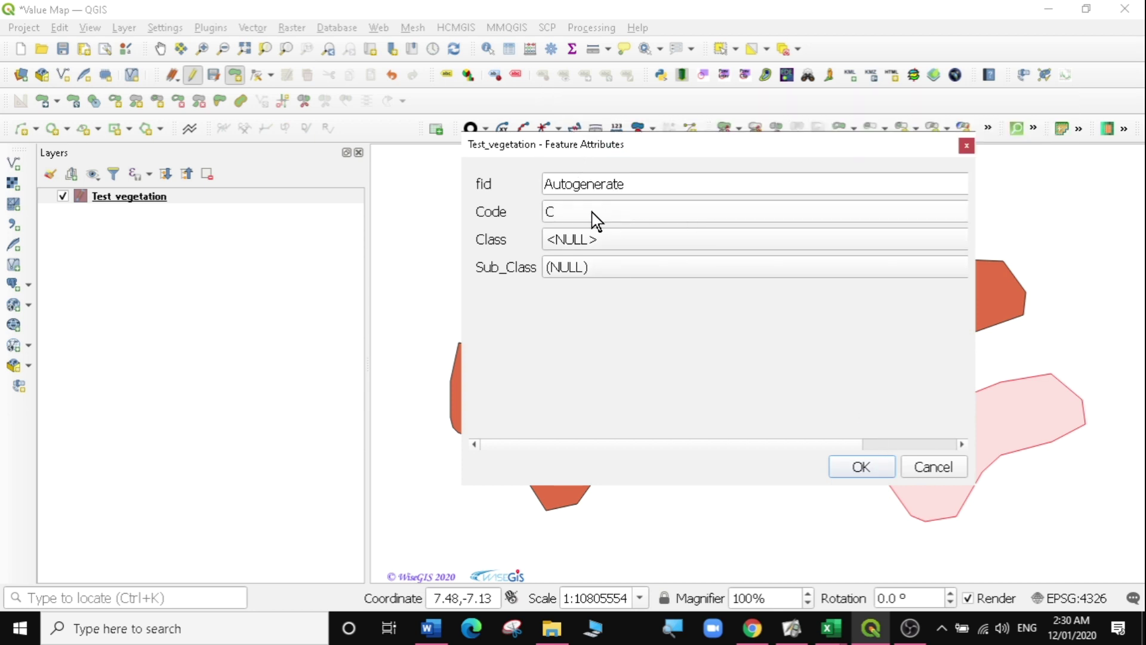
{"action": "left_click", "coordinate": [589, 239]}
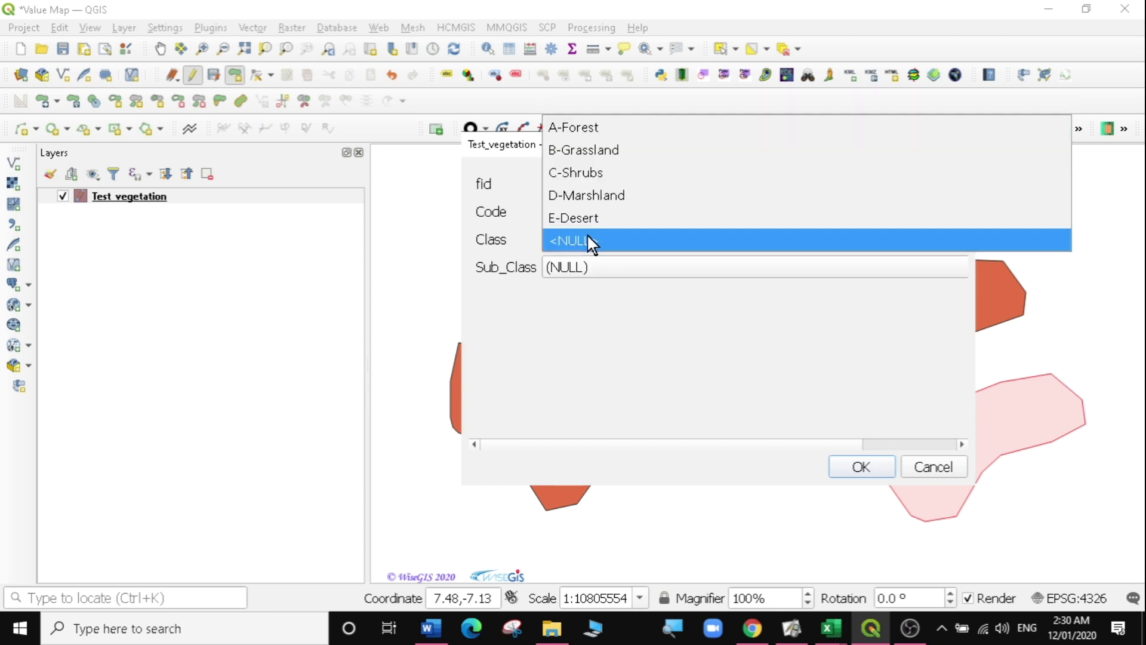
{"action": "left_click", "coordinate": [589, 176]}
{"action": "left_click", "coordinate": [593, 272]}
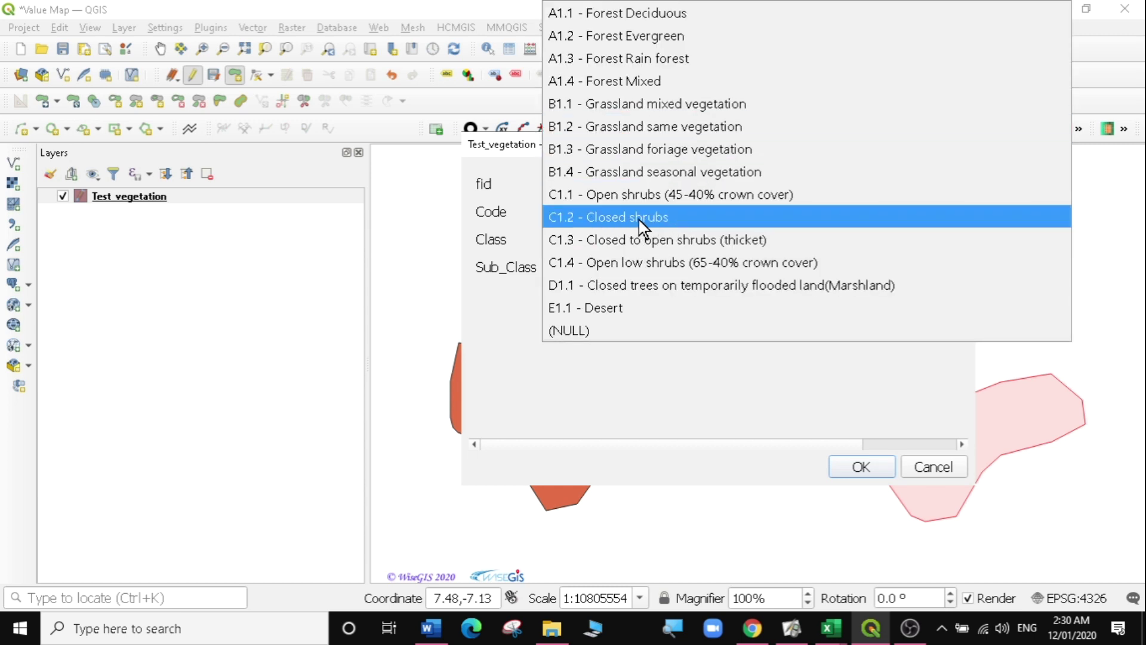
{"action": "left_click", "coordinate": [693, 241]}
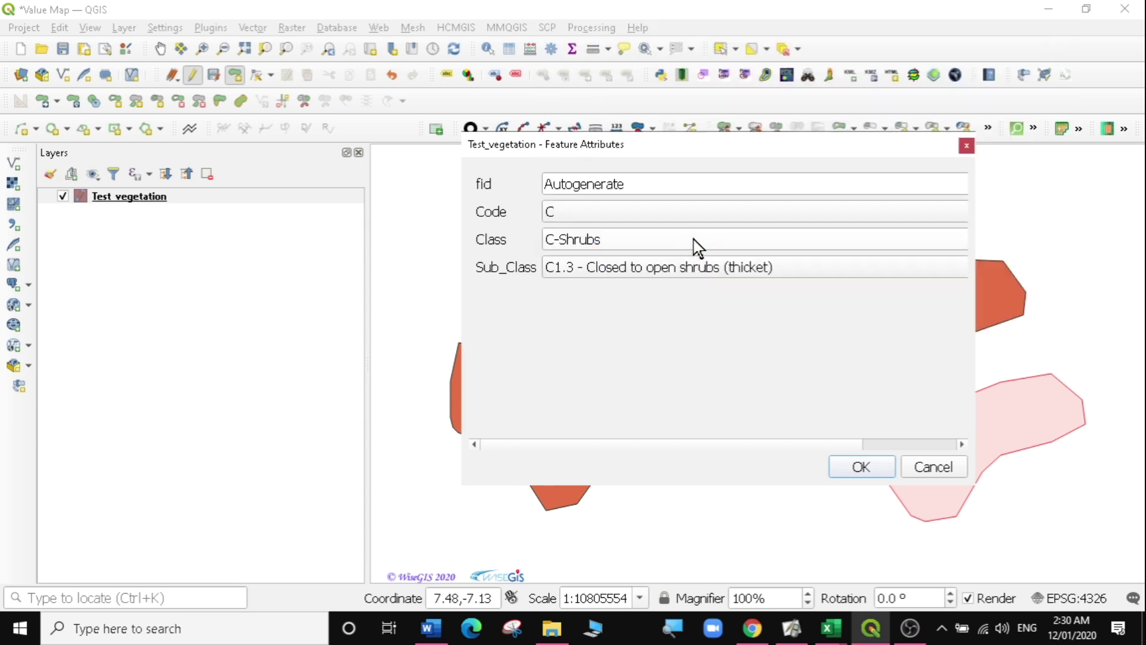
{"action": "left_click", "coordinate": [870, 471]}
- Outline a polygon below the large one and finish it
{"action": "left_click", "coordinate": [649, 493]}
{"action": "left_click", "coordinate": [690, 456]}
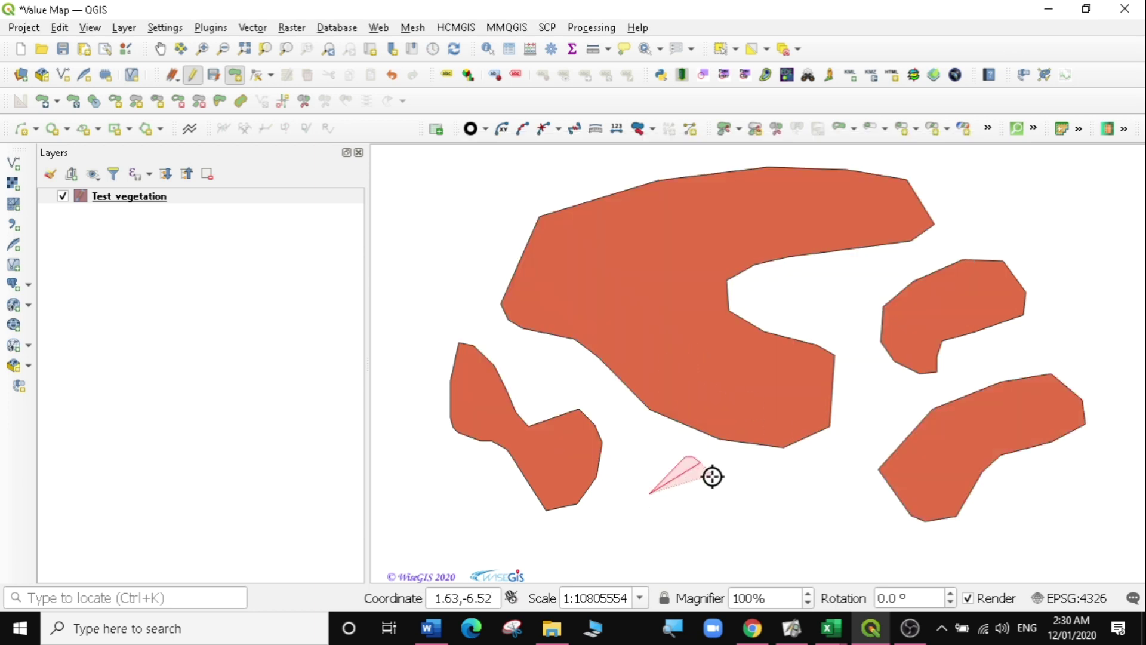
{"action": "left_click", "coordinate": [713, 478]}
{"action": "left_click", "coordinate": [721, 502]}
{"action": "left_click", "coordinate": [709, 535]}
{"action": "left_click", "coordinate": [691, 540]}
{"action": "left_click", "coordinate": [643, 540]}
{"action": "left_click", "coordinate": [620, 534]}
{"action": "left_click", "coordinate": [617, 498]}
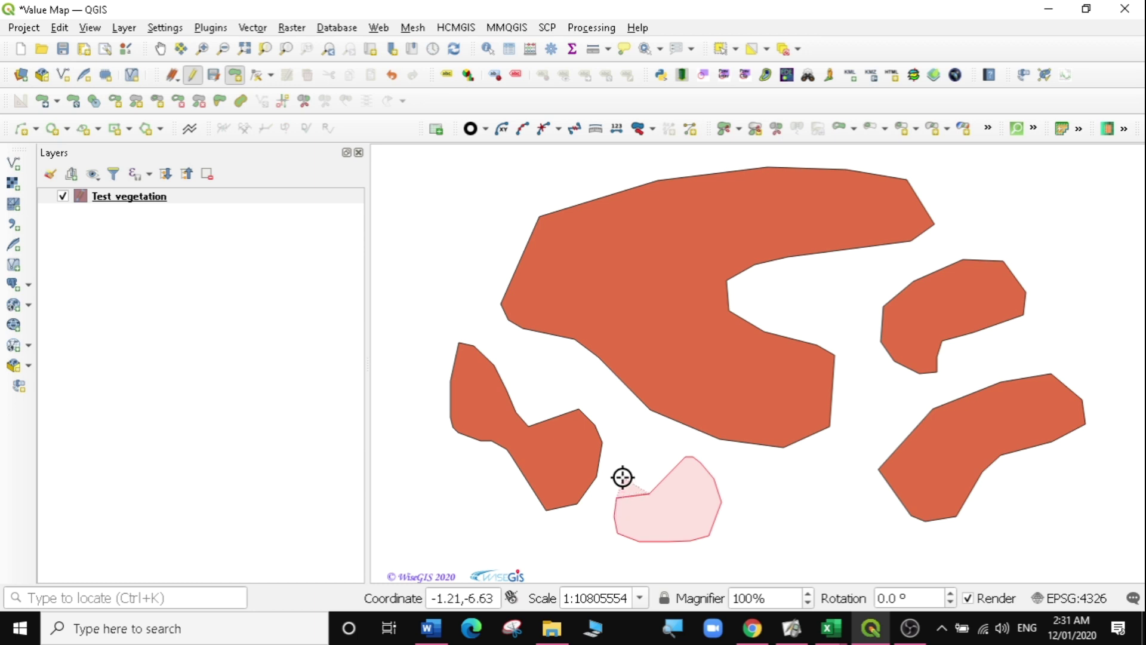
{"action": "right_click", "coordinate": [623, 478]}
- Save it as Code D, D-Marshland, Sub_Class D1.1 closed trees on flooded land
{"action": "left_click", "coordinate": [633, 215]}
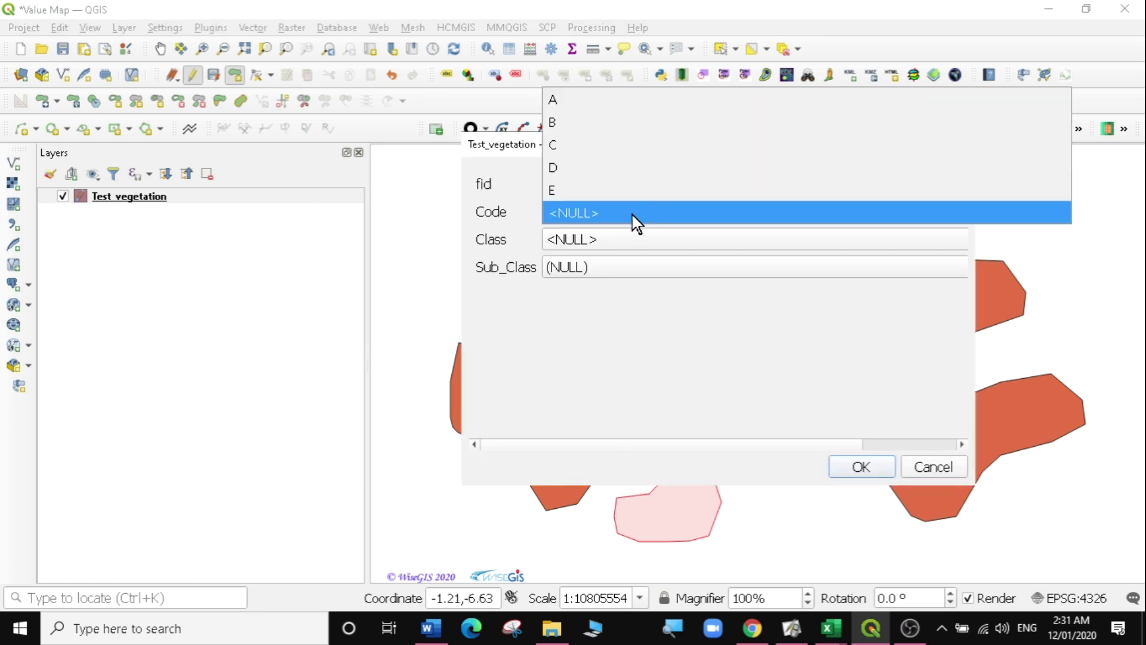
{"action": "left_click", "coordinate": [565, 168]}
{"action": "left_click", "coordinate": [657, 242]}
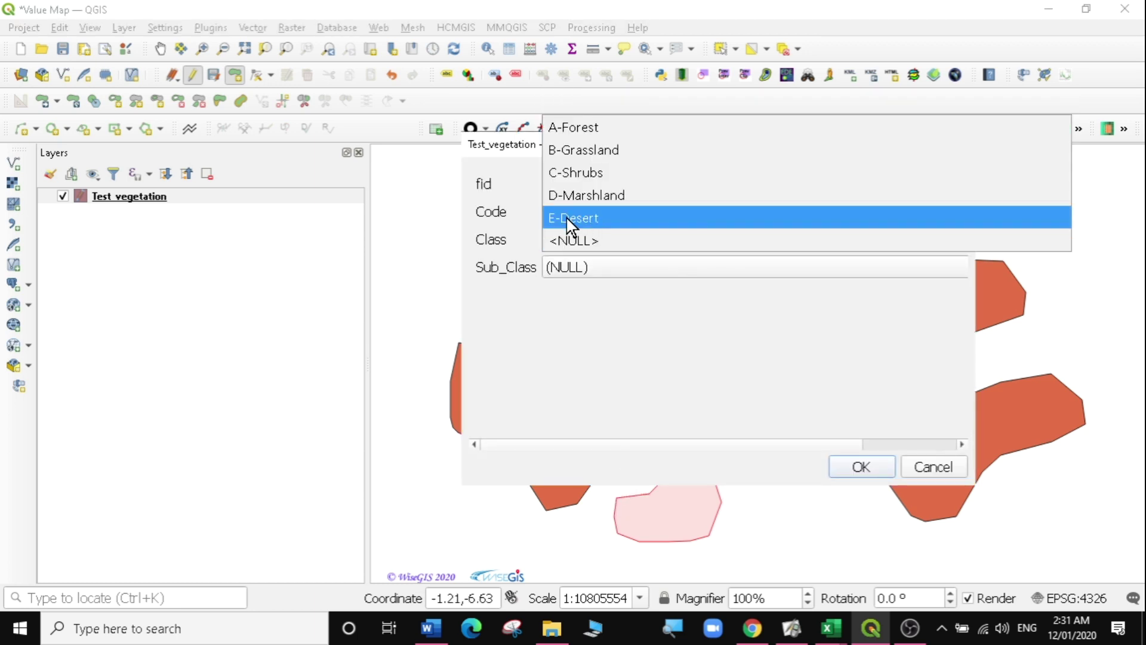
{"action": "left_click", "coordinate": [584, 195]}
{"action": "left_click", "coordinate": [617, 265]}
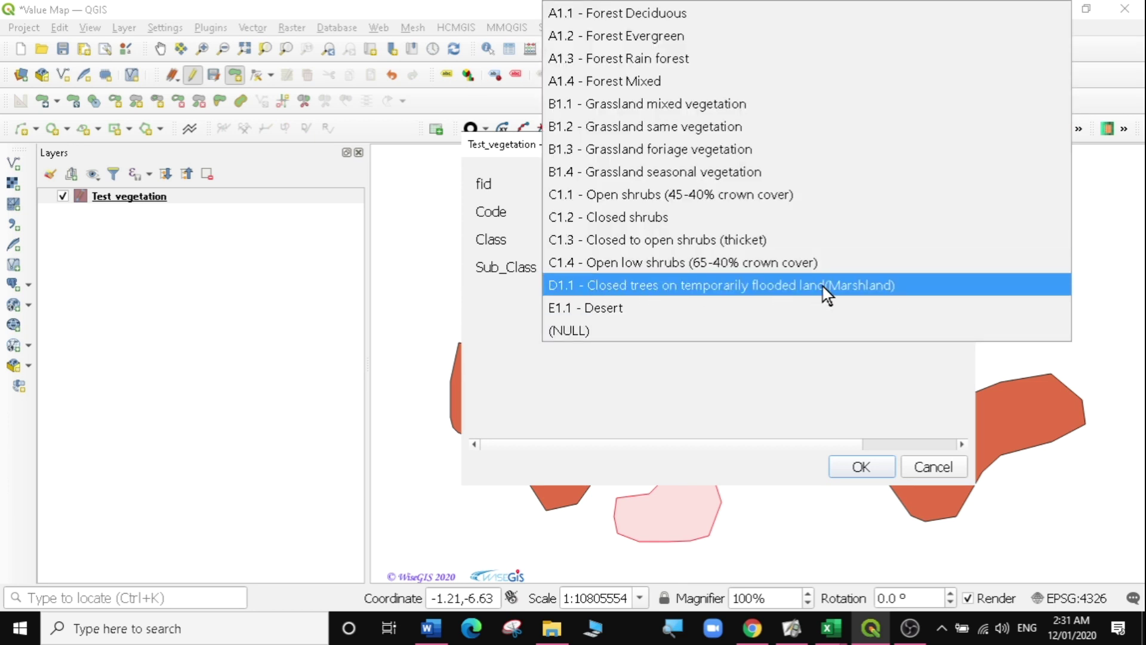
{"action": "left_click", "coordinate": [714, 292]}
{"action": "left_click", "coordinate": [862, 472]}
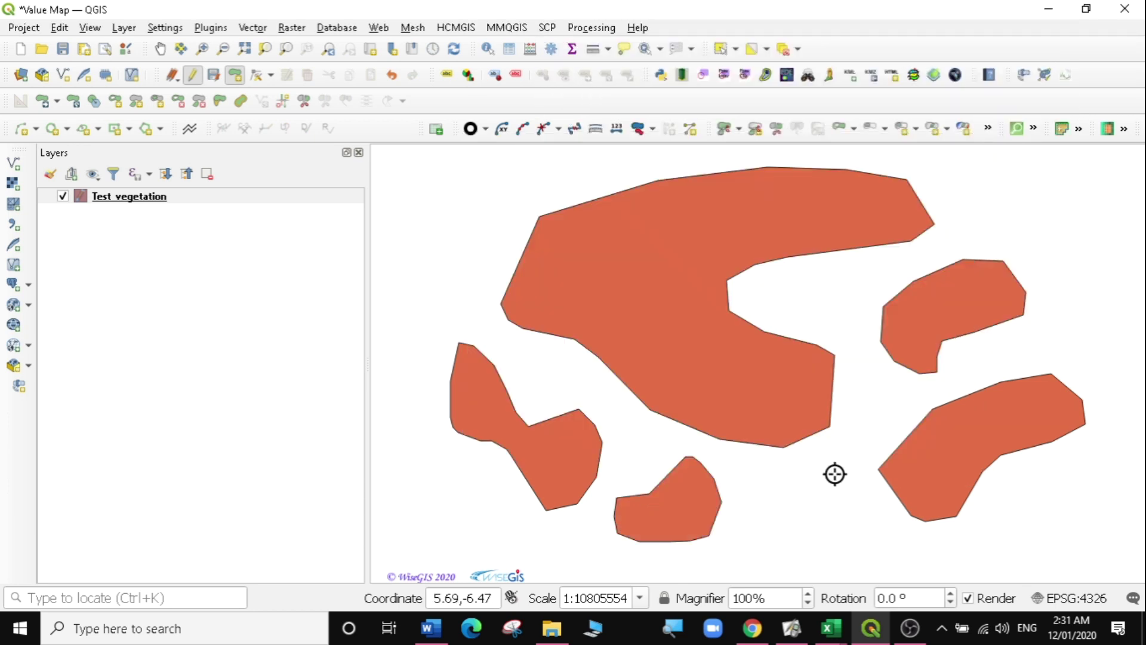
- Outline a polygon at the bottom middle of the map and finish it
{"action": "left_click", "coordinate": [783, 508]}
{"action": "left_click", "coordinate": [830, 456]}
{"action": "left_click", "coordinate": [844, 496]}
{"action": "left_click", "coordinate": [880, 540]}
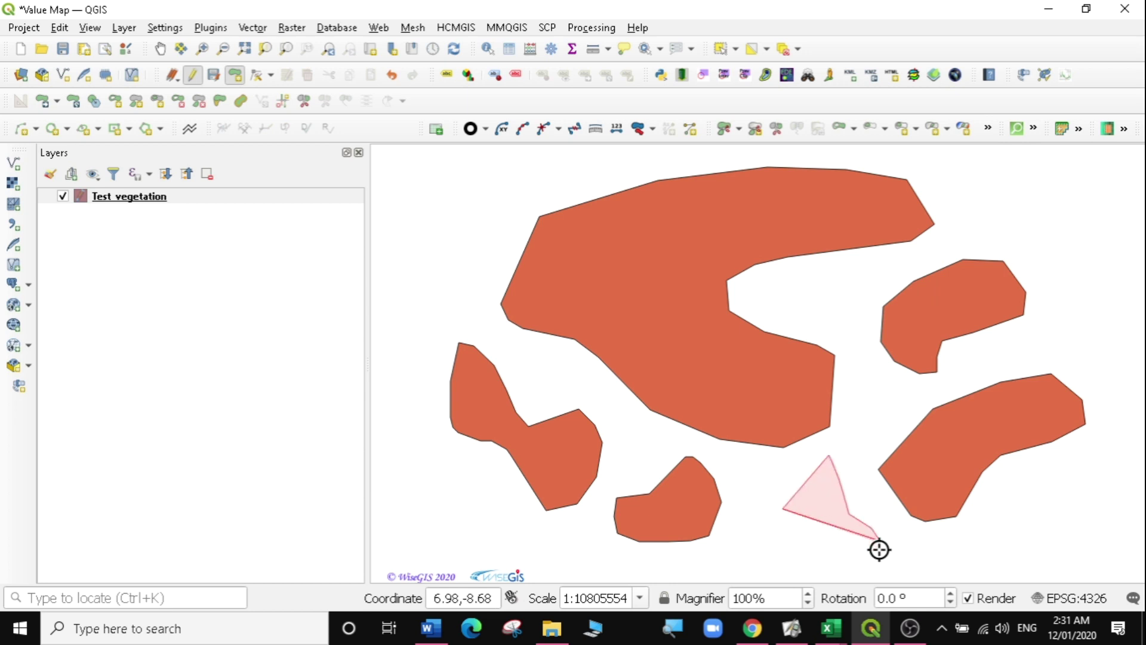
{"action": "left_click", "coordinate": [869, 566]}
{"action": "left_click", "coordinate": [774, 558]}
{"action": "right_click", "coordinate": [764, 535]}
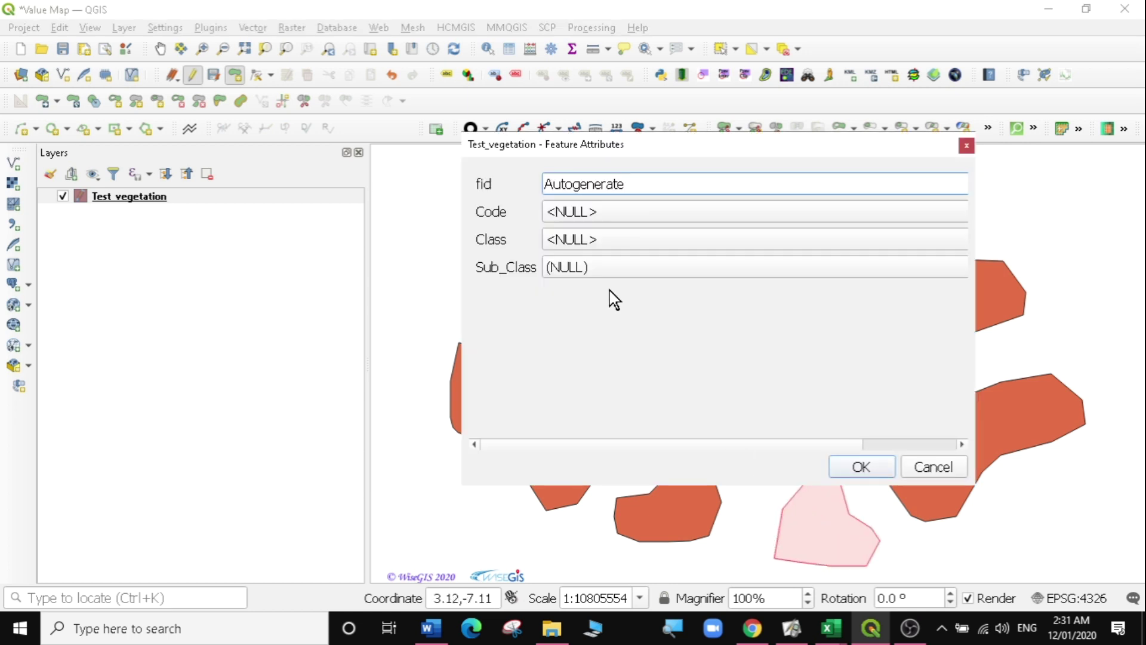
- Save it as Code E, Class E-Desert, Sub_Class E1.1 - Desert
{"action": "left_click", "coordinate": [589, 213]}
{"action": "left_click", "coordinate": [567, 190]}
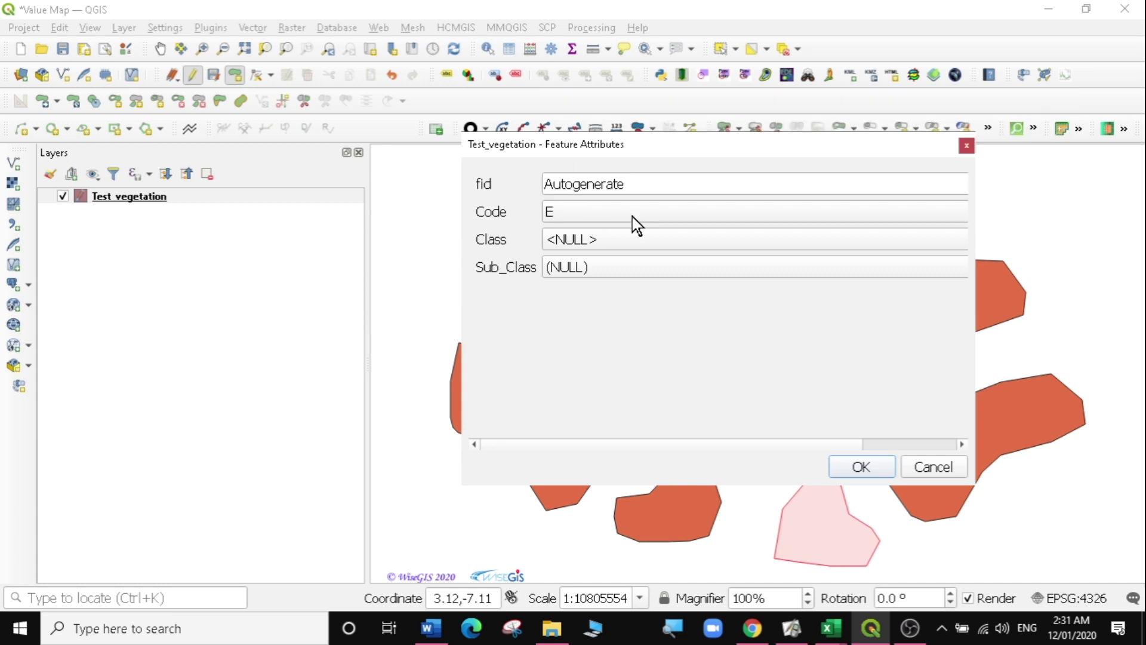
{"action": "left_click", "coordinate": [600, 242]}
{"action": "left_click", "coordinate": [594, 221]}
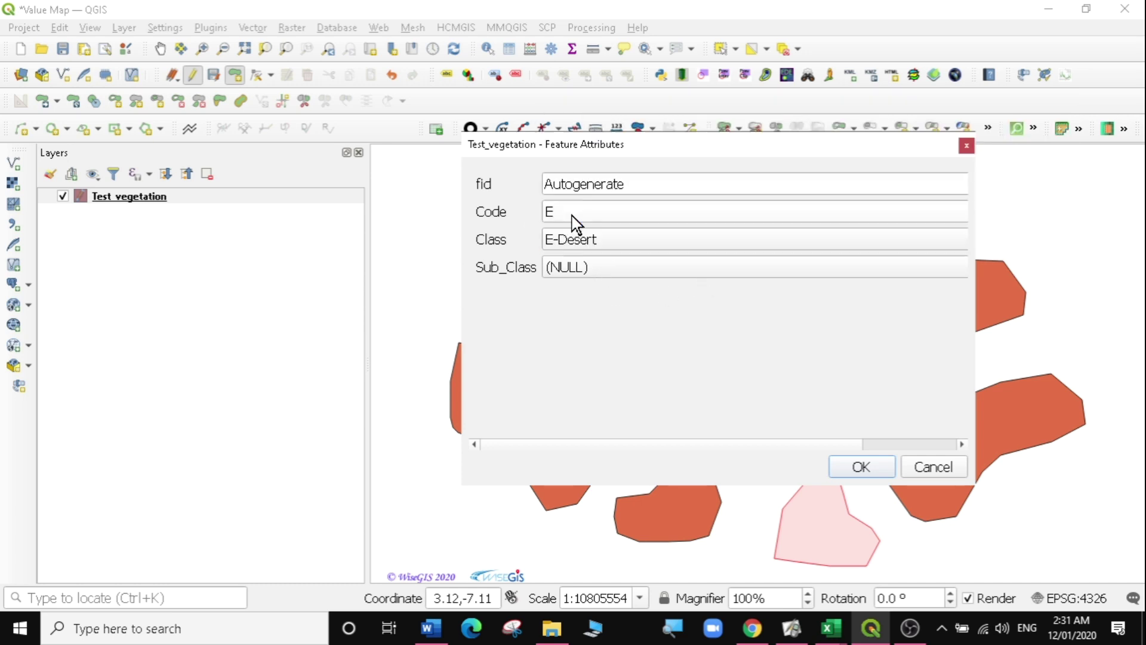
{"action": "left_click", "coordinate": [608, 269]}
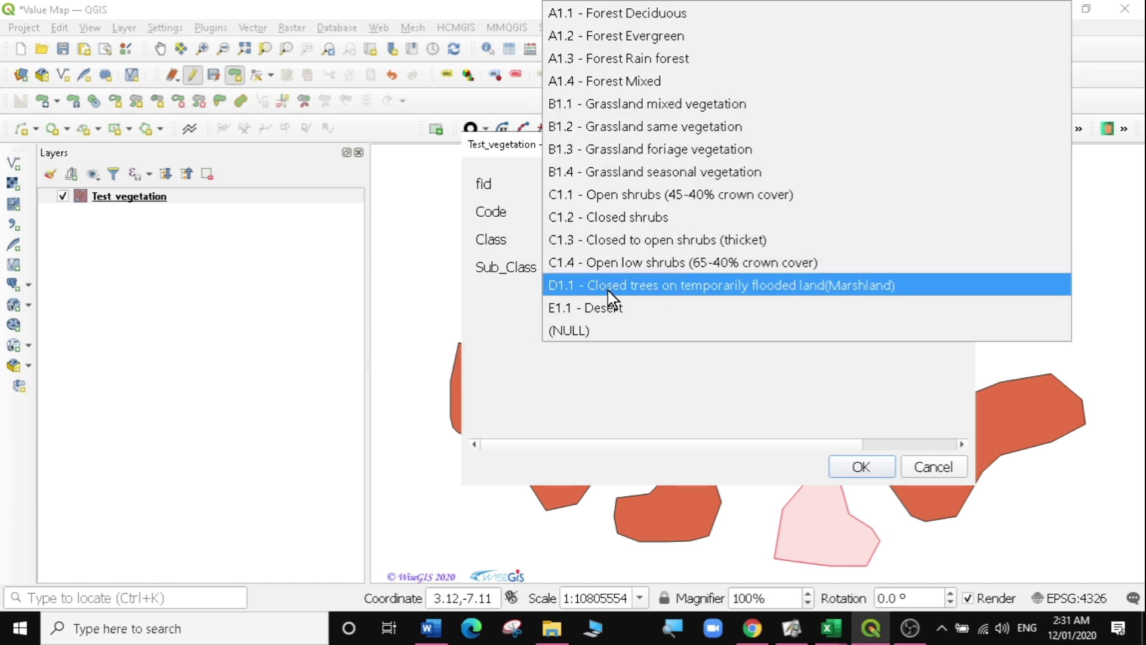
{"action": "left_click", "coordinate": [589, 308]}
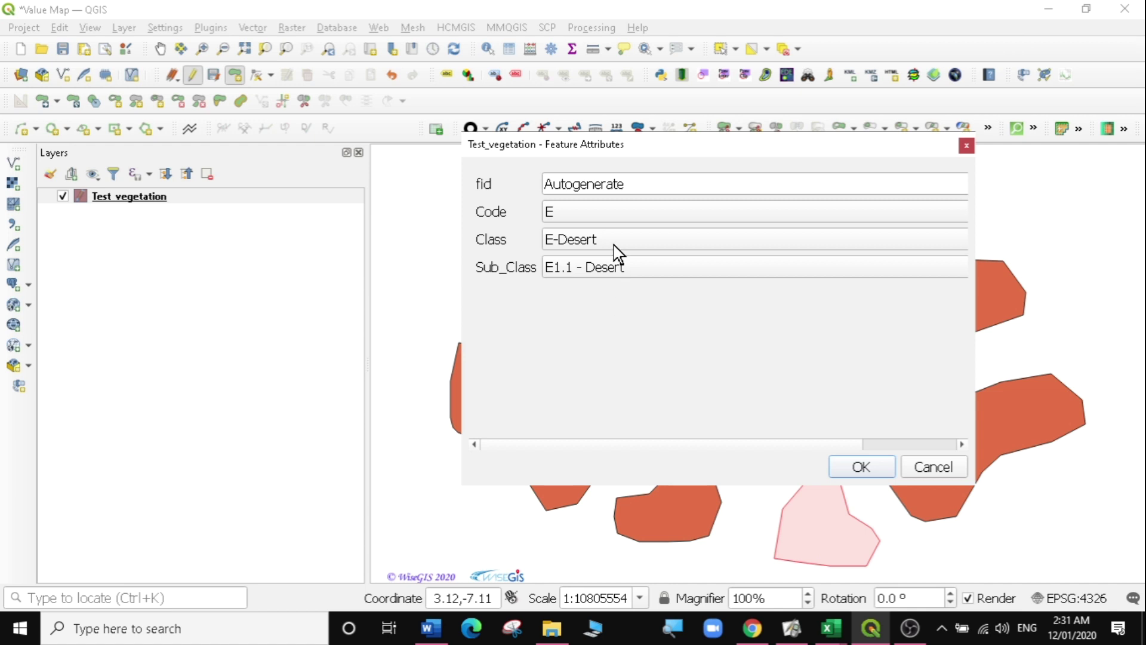
{"action": "left_click", "coordinate": [863, 467]}
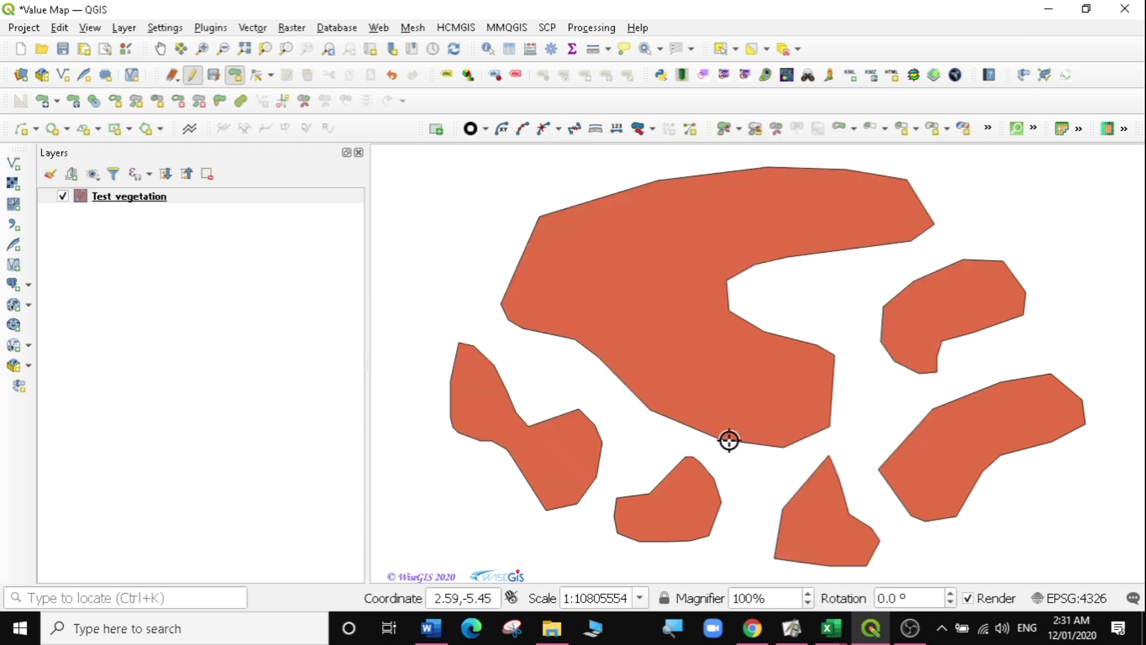
- Start outlining a new polygon at the upper left of the map
{"action": "left_click", "coordinate": [429, 177]}
{"action": "left_click", "coordinate": [447, 174]}
{"action": "left_click", "coordinate": [482, 185]}
- Finish the upper-left polygon and attribute it A, A-Forest, A1.4 - Forest Mixed
{"action": "left_click", "coordinate": [482, 205]}
{"action": "left_click", "coordinate": [444, 265]}
{"action": "left_click", "coordinate": [434, 293]}
{"action": "left_click", "coordinate": [408, 266]}
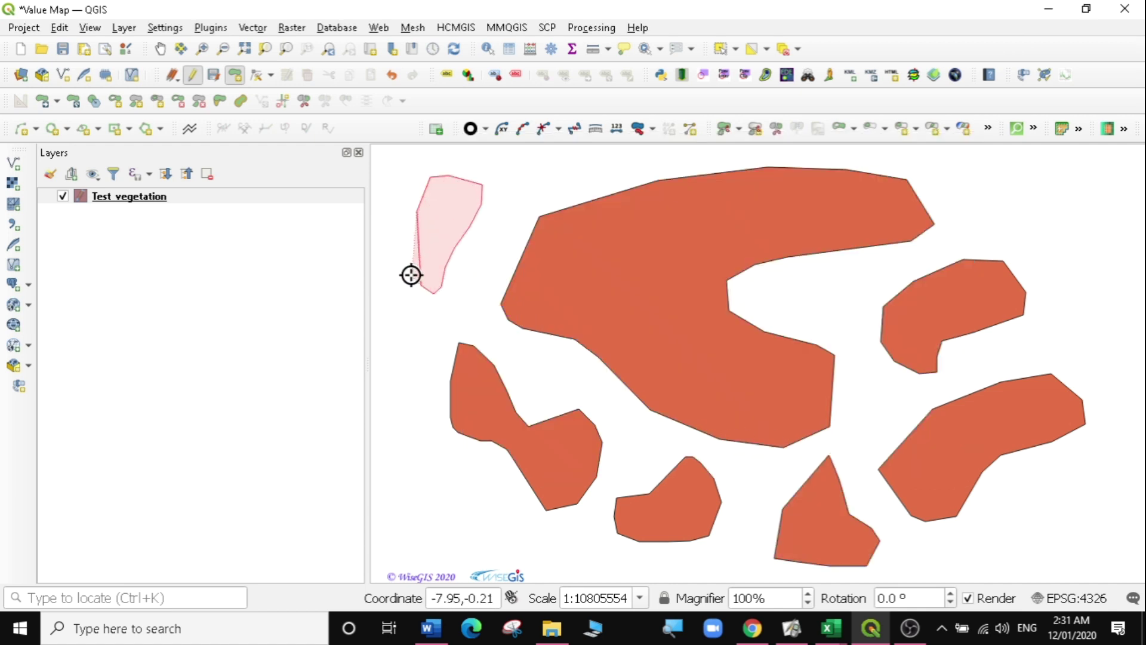
{"action": "right_click", "coordinate": [406, 224]}
{"action": "left_click", "coordinate": [625, 215]}
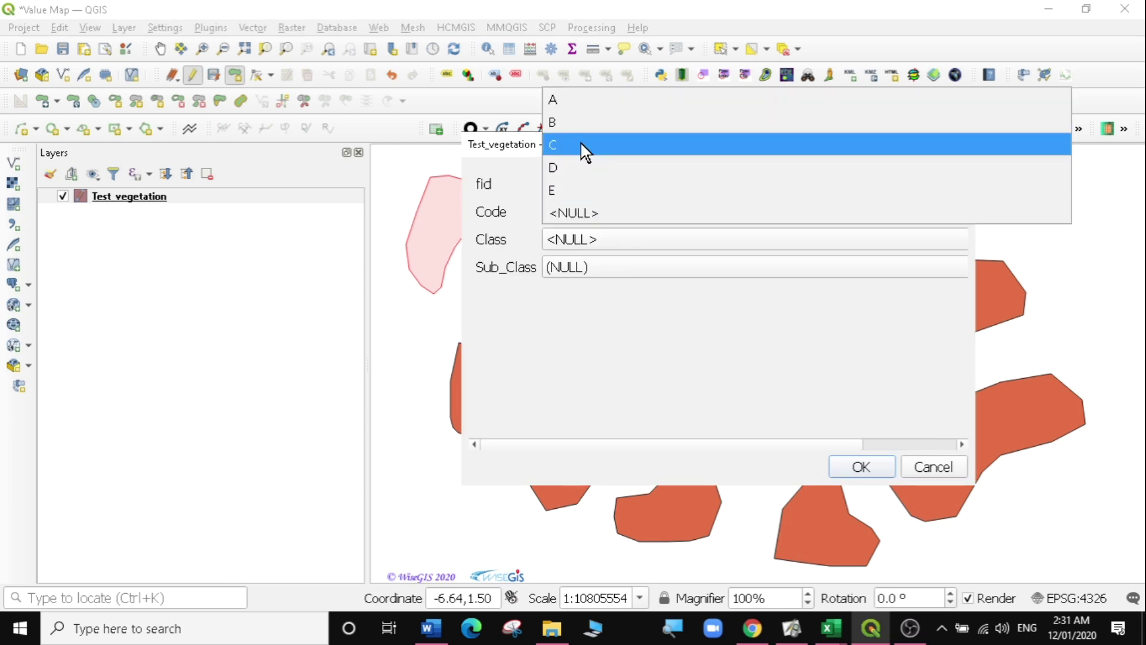
{"action": "left_click", "coordinate": [575, 110]}
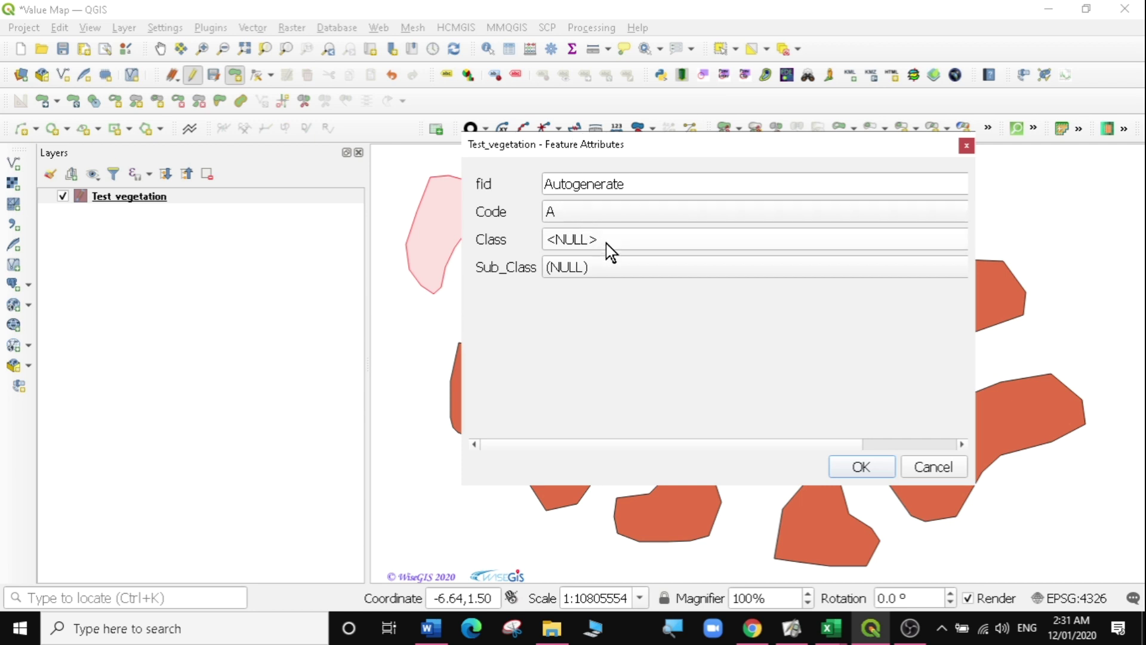
{"action": "left_click", "coordinate": [605, 240]}
{"action": "left_click", "coordinate": [572, 127]}
{"action": "left_click", "coordinate": [609, 267]}
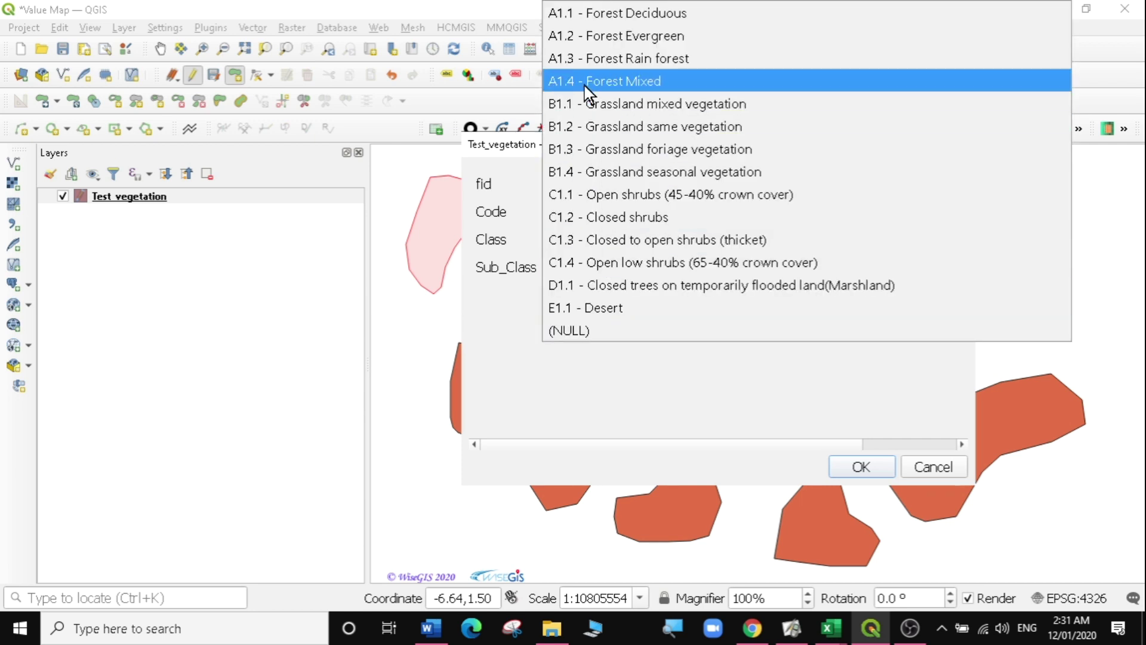
{"action": "left_click", "coordinate": [620, 81]}
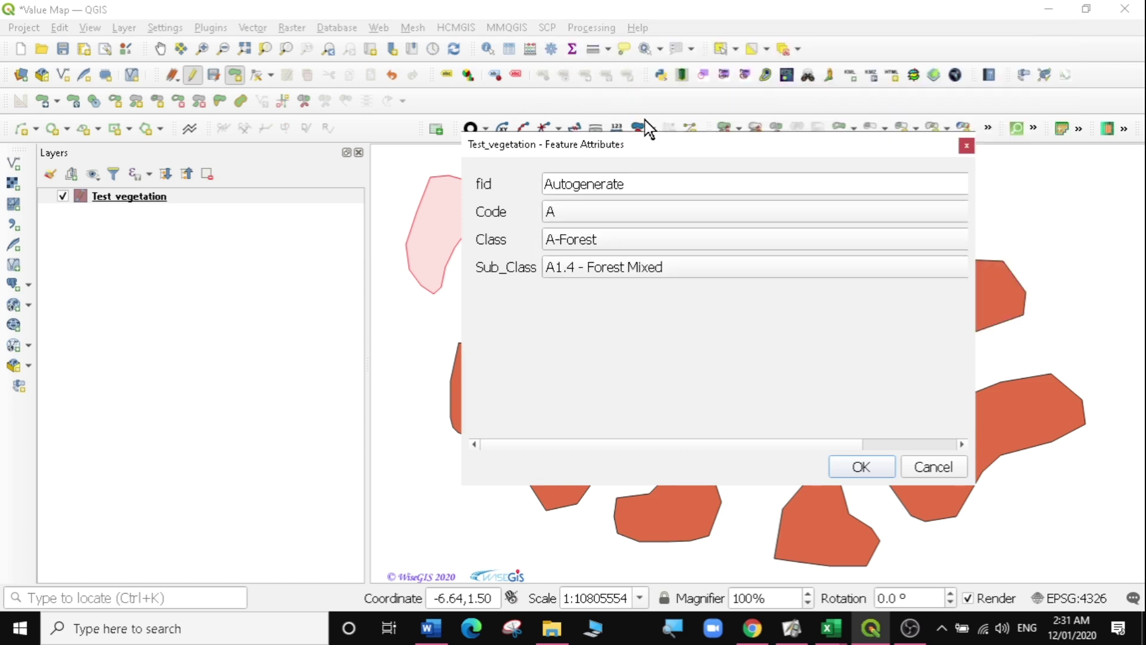
{"action": "left_click", "coordinate": [854, 466]}
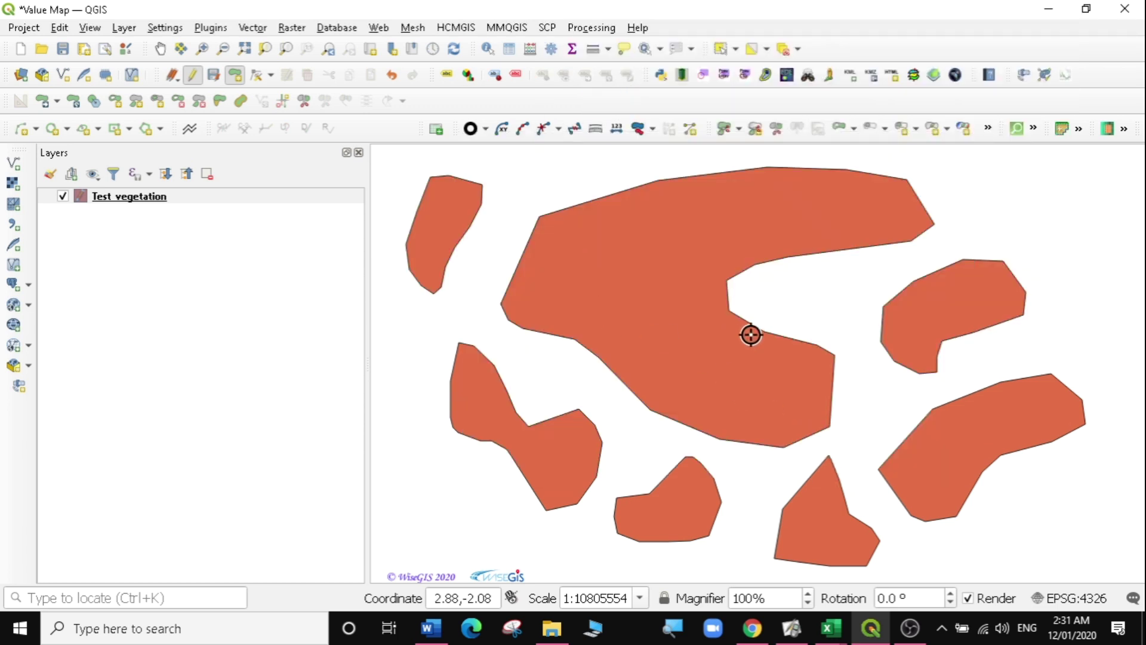
- Trace the thin polygon above the patch and save it as B, B-Grassland, B1.3 - Grassland foriage vegetation
{"action": "scroll", "coordinate": [750, 335], "scroll_direction": "down", "scroll_amount": 1}
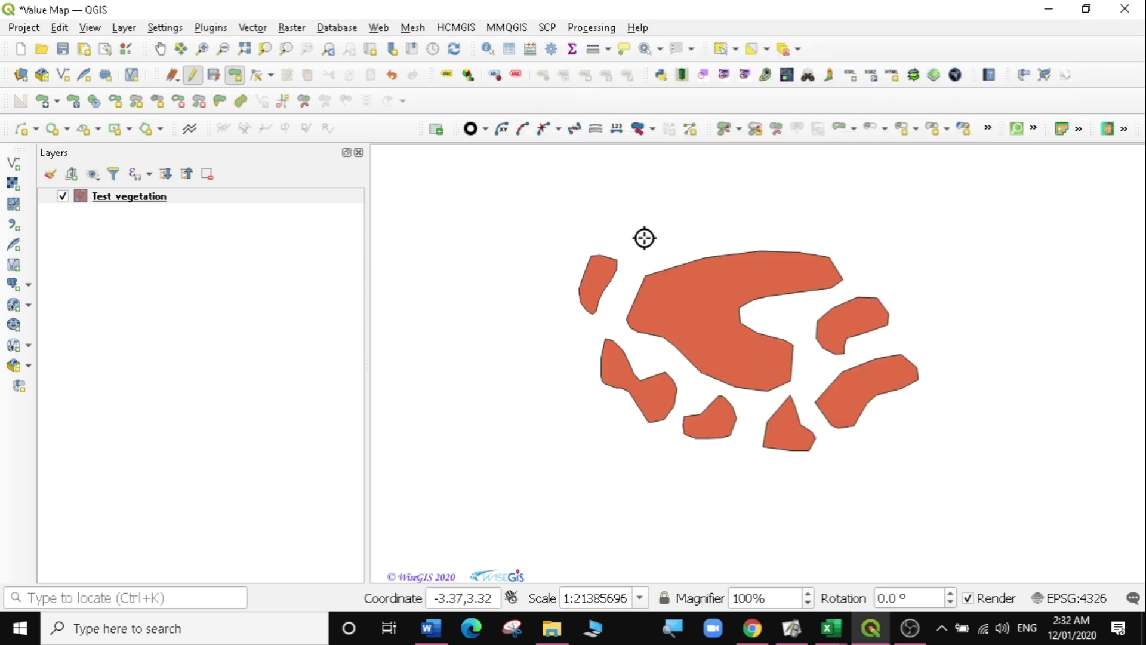
{"action": "left_click", "coordinate": [642, 218]}
{"action": "left_click", "coordinate": [697, 181]}
{"action": "left_click", "coordinate": [739, 200]}
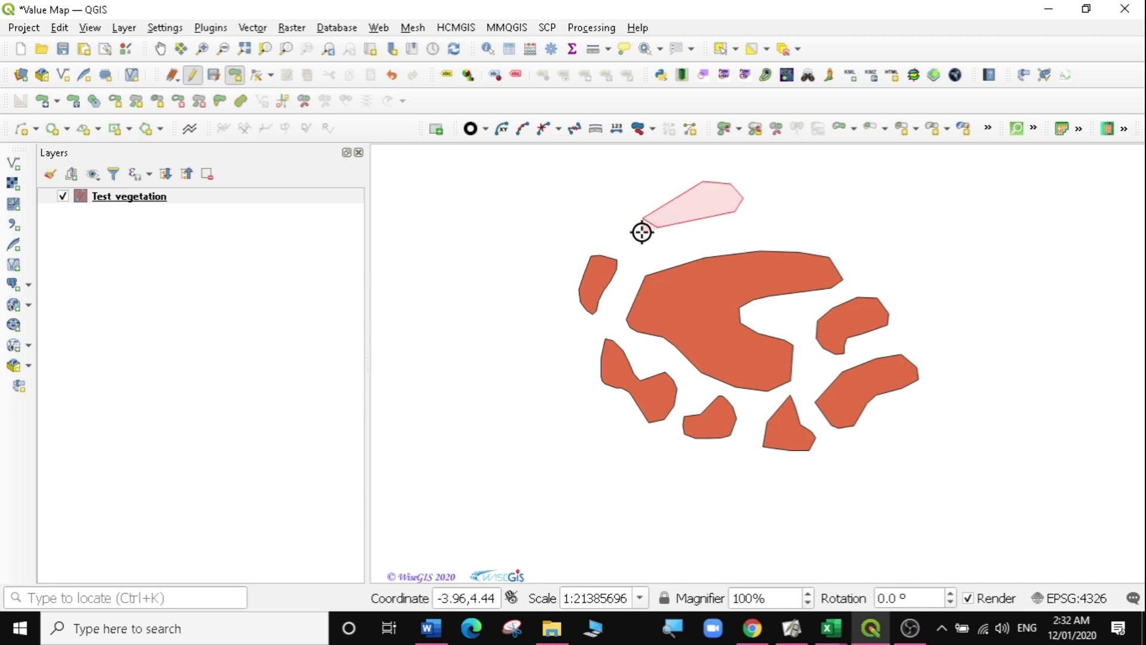
{"action": "right_click", "coordinate": [602, 218]}
{"action": "left_click", "coordinate": [602, 216]}
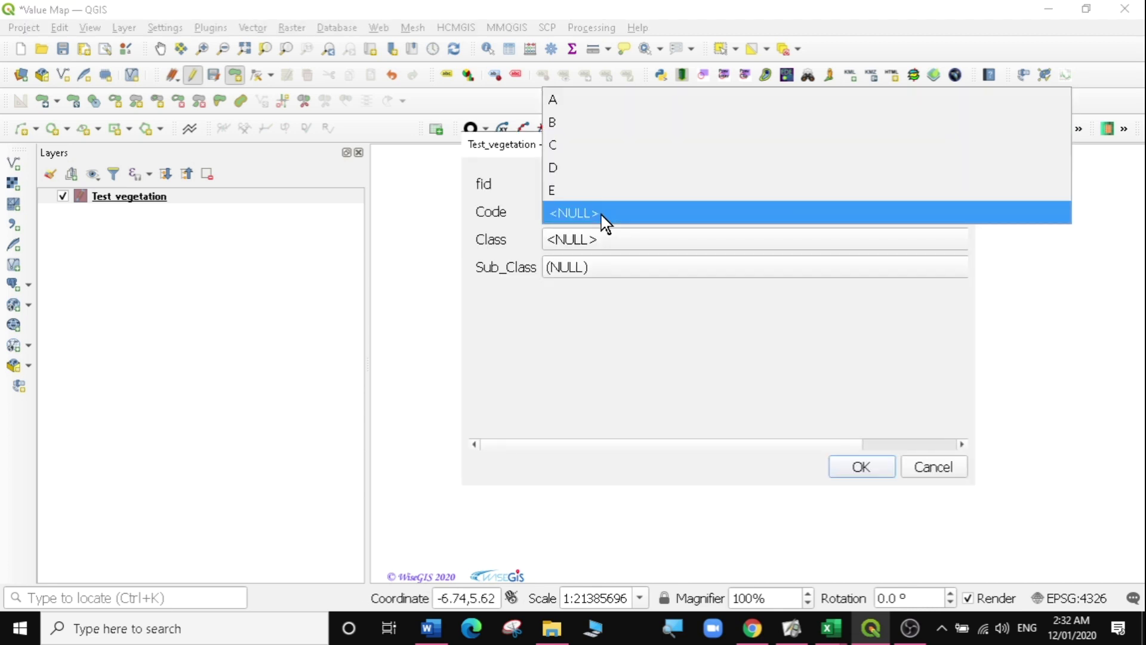
{"action": "left_click", "coordinate": [568, 123]}
{"action": "left_click", "coordinate": [603, 246]}
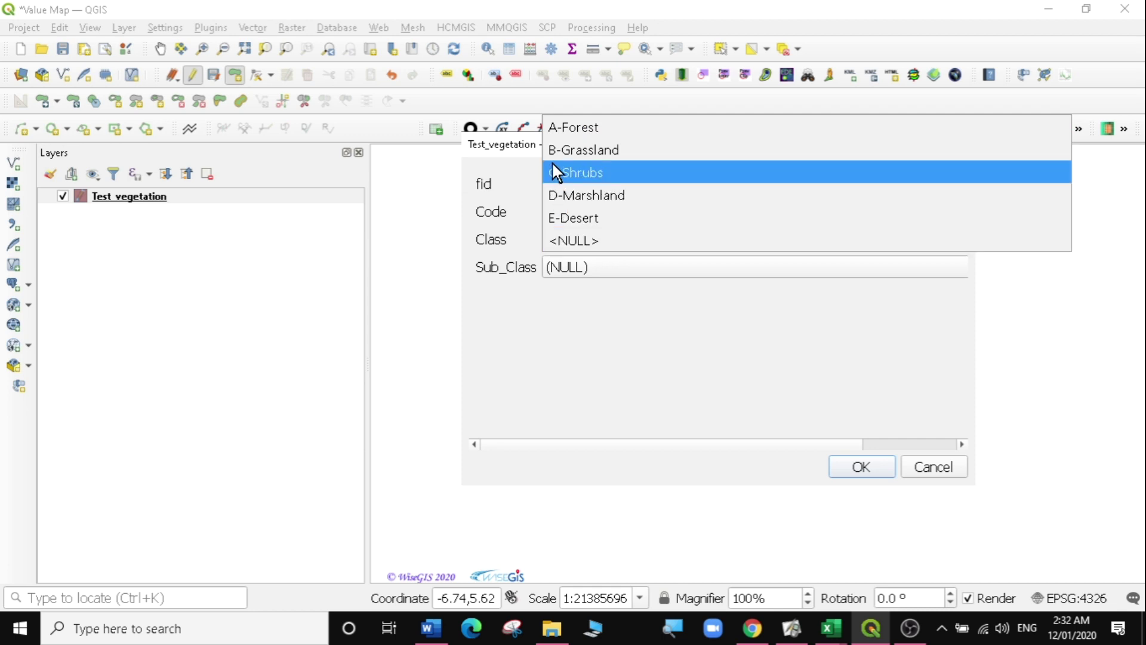
{"action": "left_click", "coordinate": [570, 151]}
{"action": "left_click", "coordinate": [596, 272]}
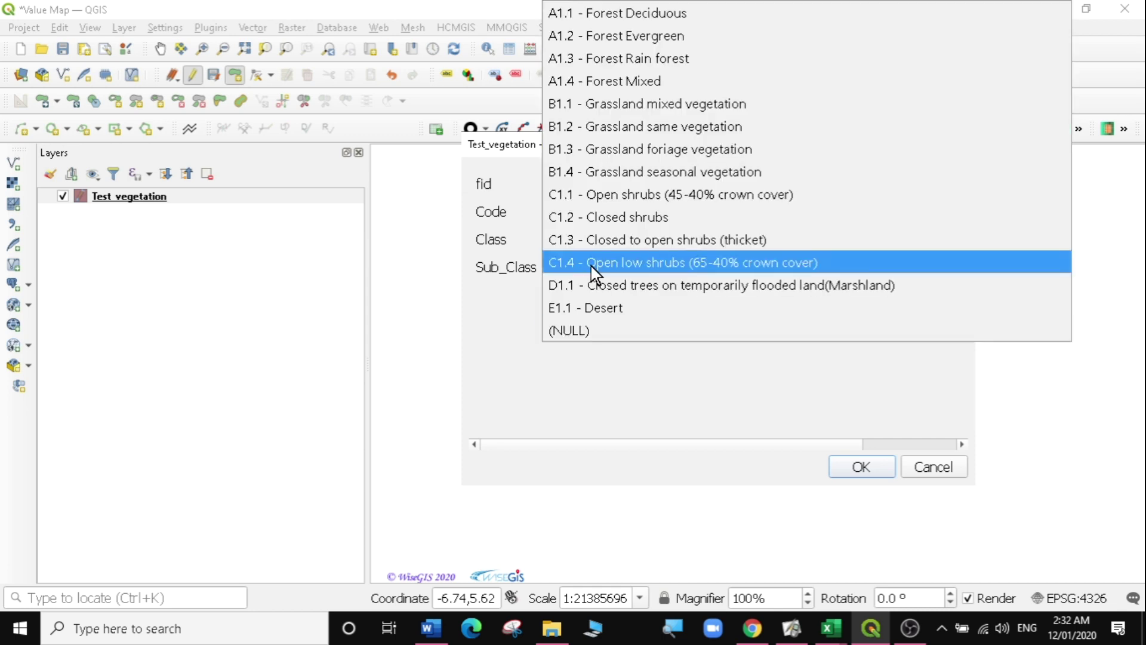
{"action": "left_click", "coordinate": [635, 155]}
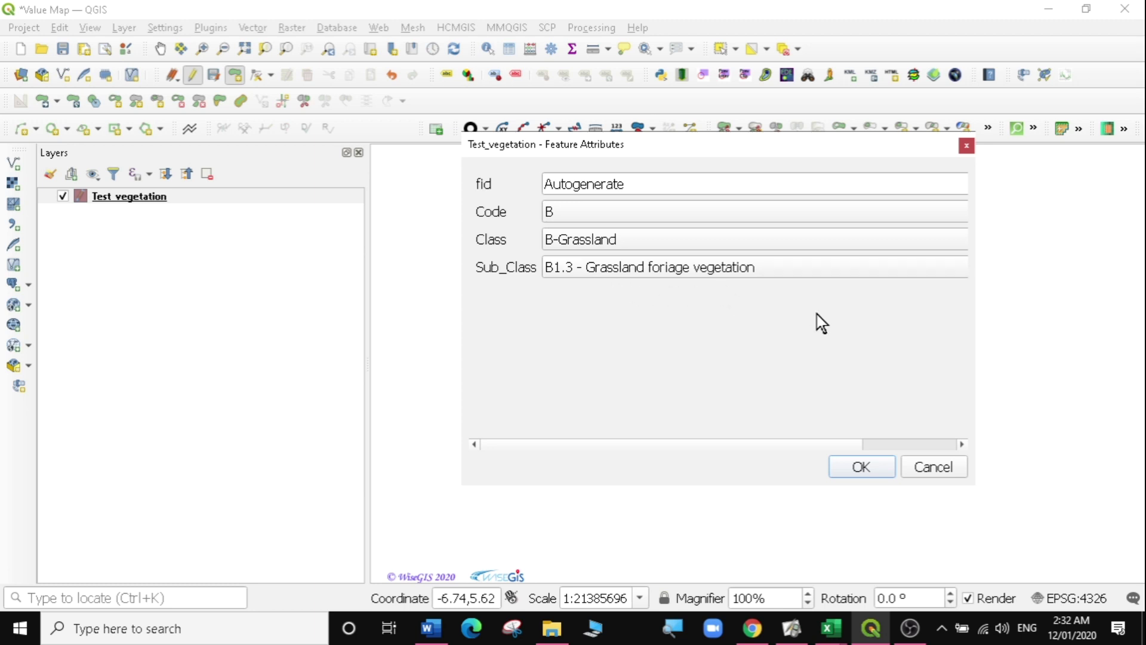
{"action": "left_click", "coordinate": [855, 467]}
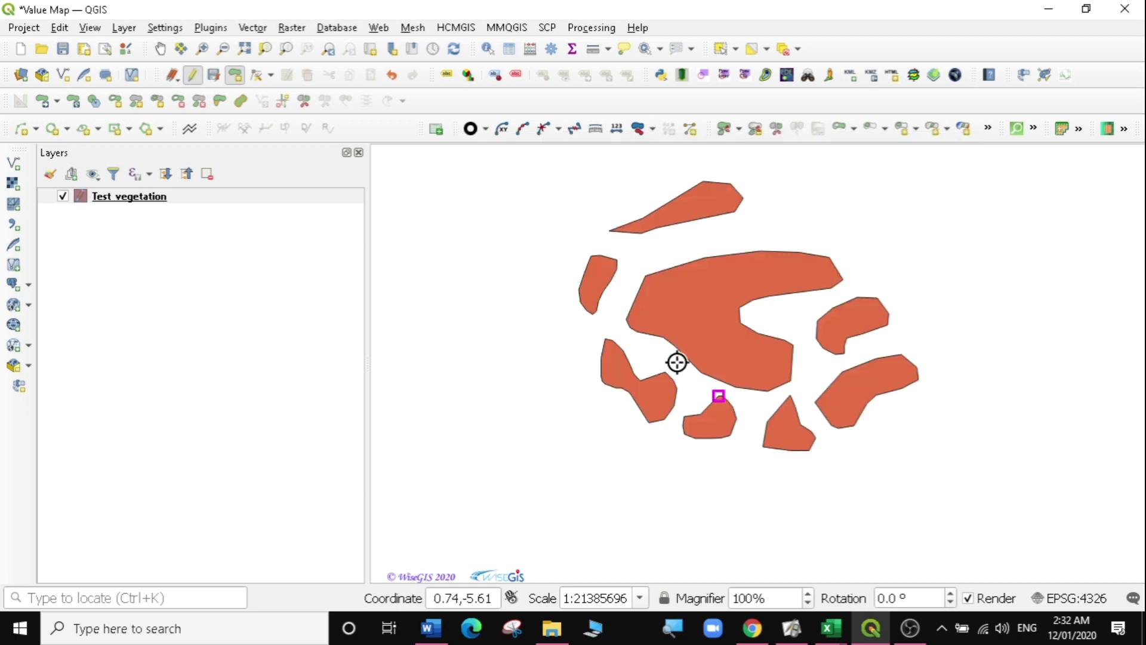
{"action": "left_click", "coordinate": [527, 382]}
{"action": "left_click", "coordinate": [467, 251]}
- Trace the long left strip and save it as C, C-Shrubs, C1.3 - Closed to open shrubs (thicket)
{"action": "left_click", "coordinate": [473, 195]}
{"action": "left_click", "coordinate": [494, 239]}
{"action": "left_click", "coordinate": [512, 338]}
{"action": "left_click", "coordinate": [556, 427]}
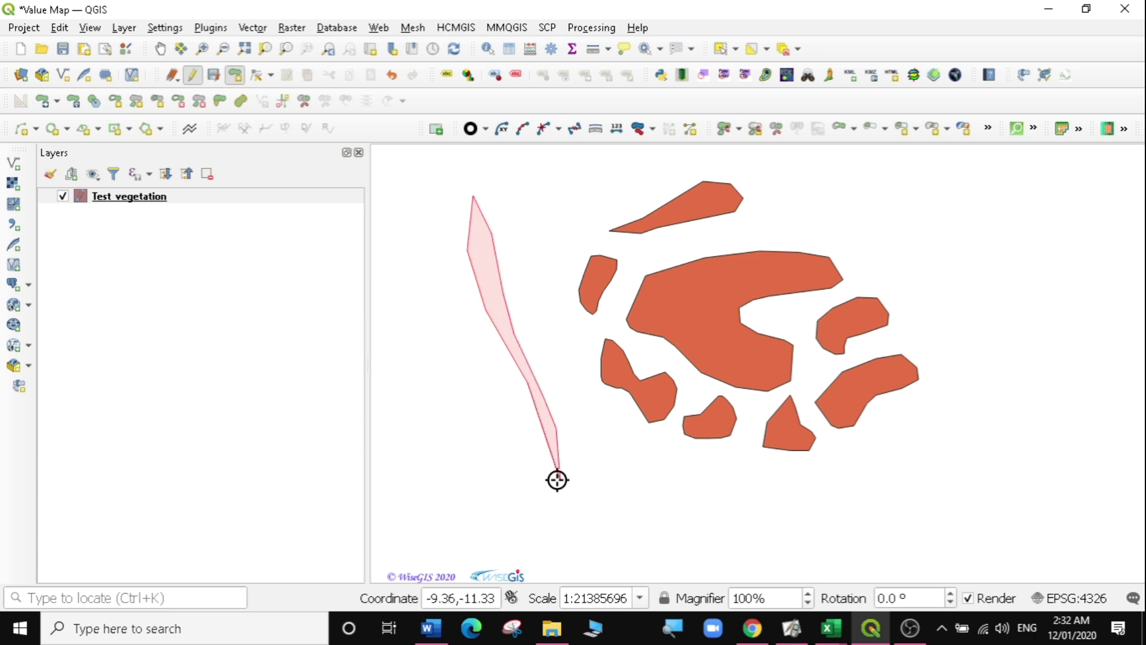
{"action": "left_click", "coordinate": [560, 479]}
{"action": "left_click", "coordinate": [517, 477]}
{"action": "right_click", "coordinate": [530, 427]}
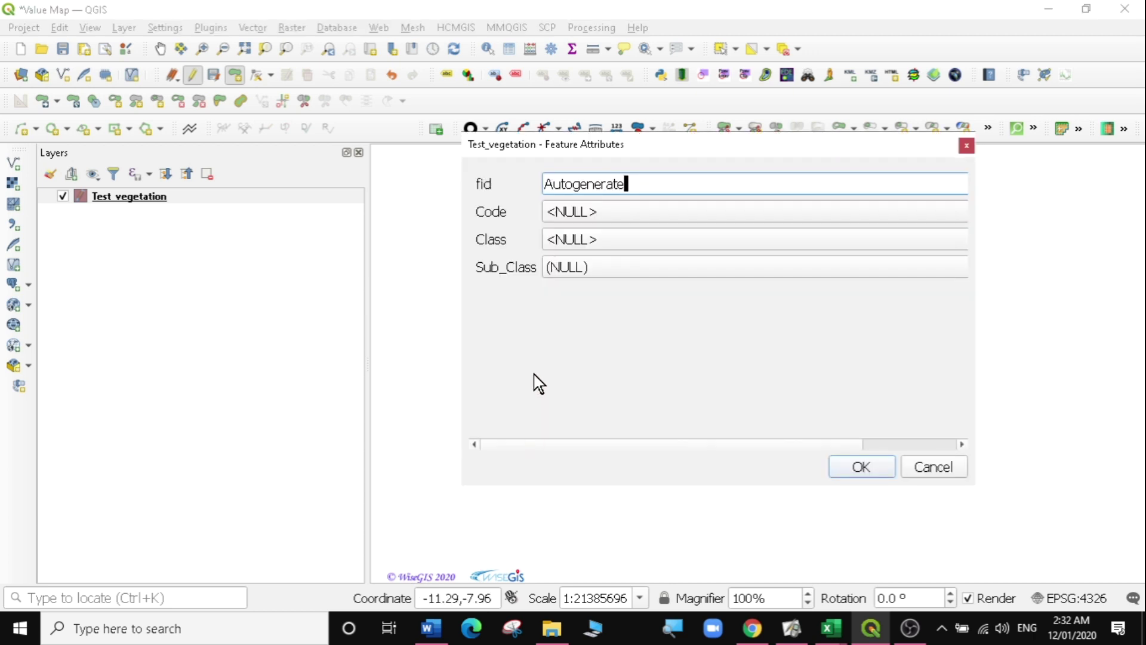
{"action": "left_click", "coordinate": [629, 216]}
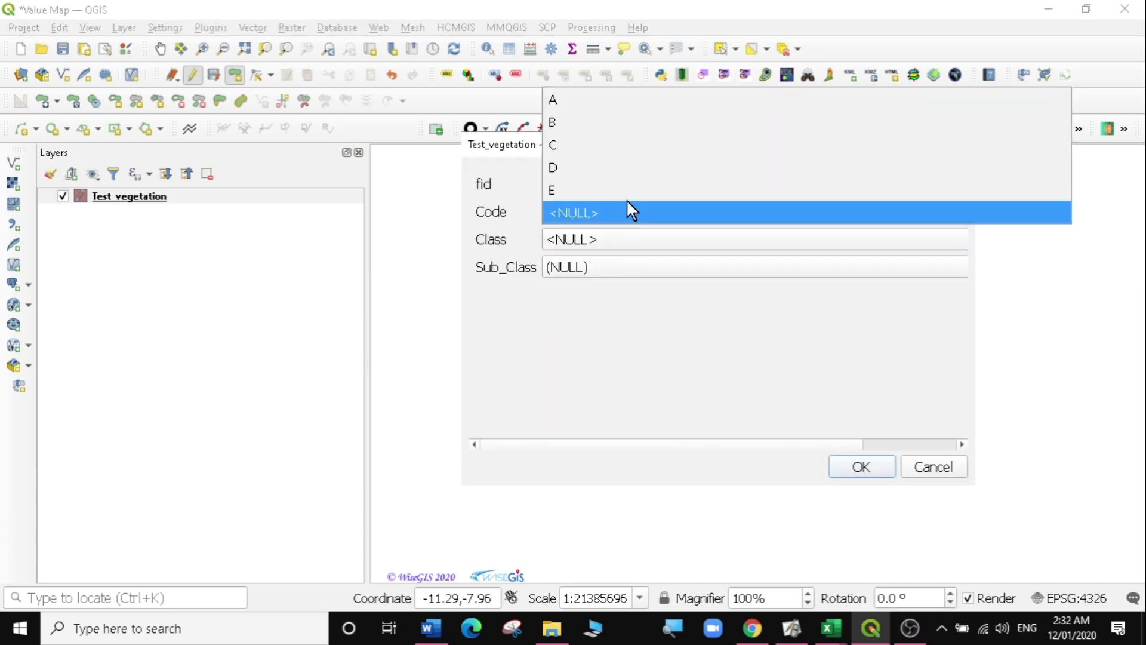
{"action": "left_click", "coordinate": [573, 147]}
{"action": "left_click", "coordinate": [602, 245]}
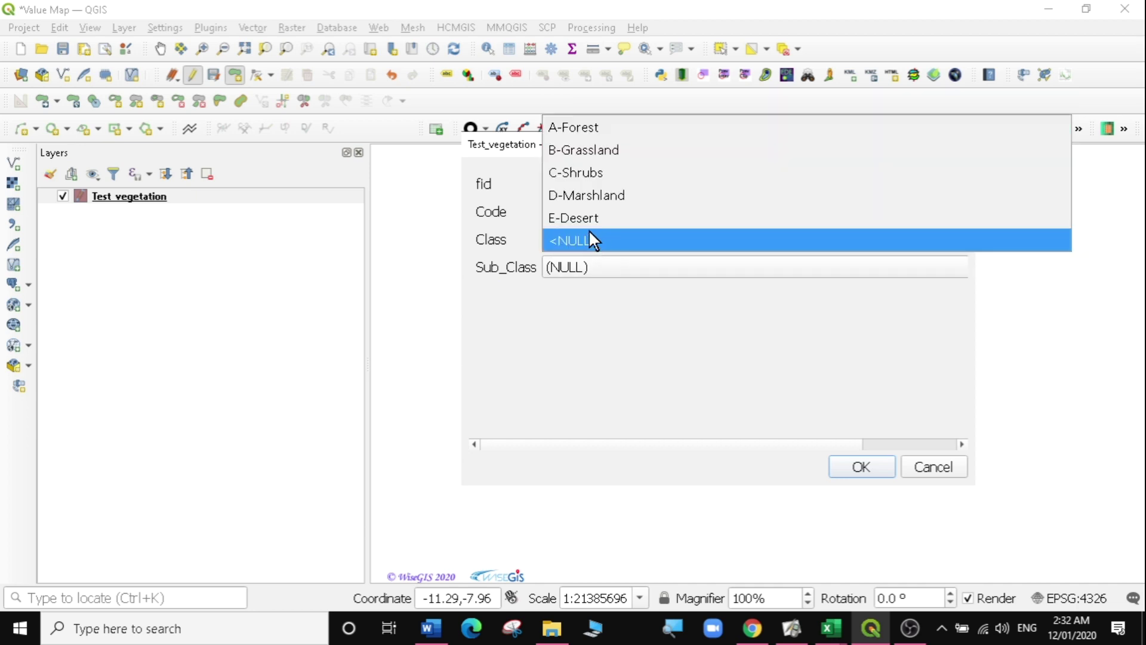
{"action": "left_click", "coordinate": [578, 175]}
{"action": "left_click", "coordinate": [601, 269]}
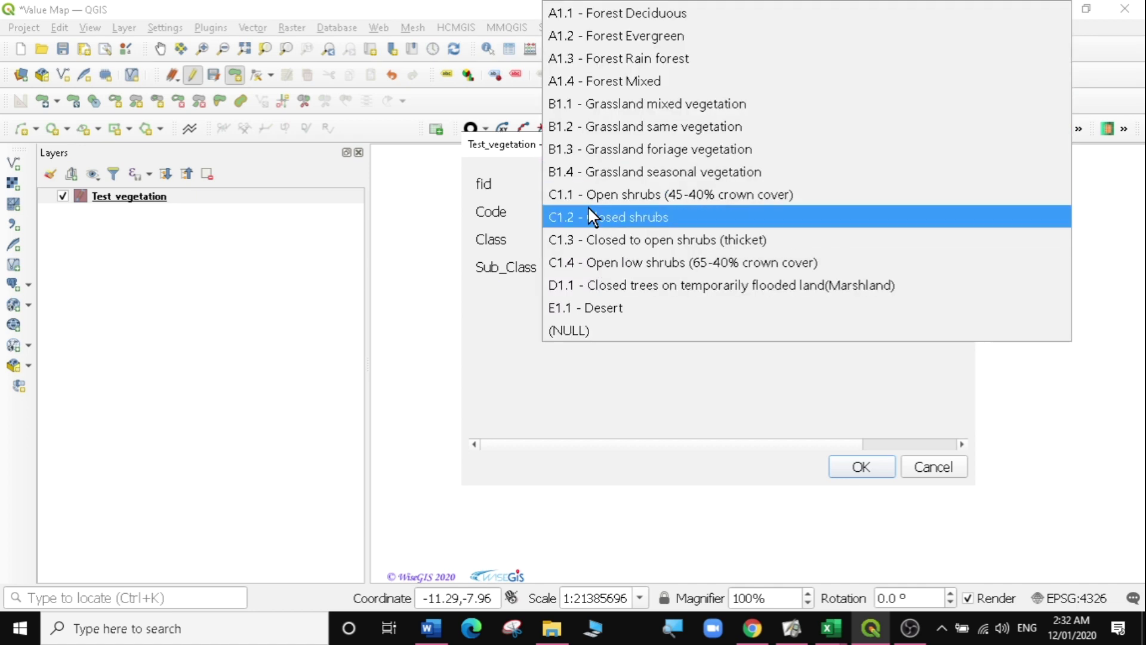
{"action": "left_click", "coordinate": [611, 239]}
{"action": "key", "text": "Return"}
- Outline the bottom patch and save it as E, E-Desert, E1.1 - Desert
{"action": "left_click", "coordinate": [604, 511]}
{"action": "left_click", "coordinate": [607, 447]}
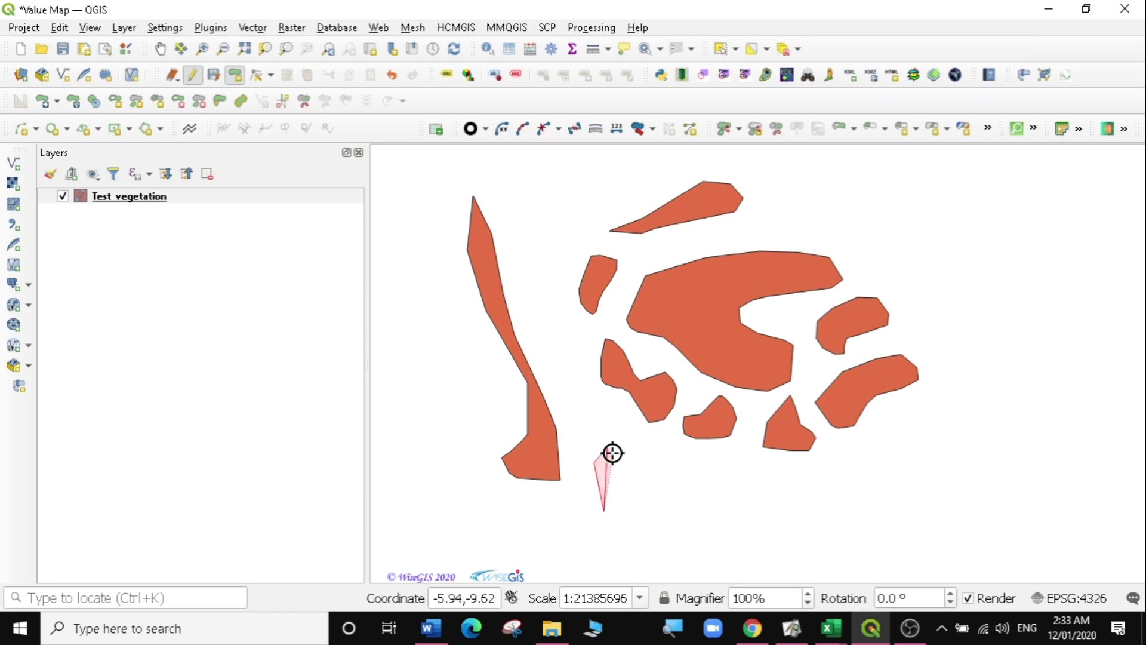
{"action": "left_click", "coordinate": [626, 478]}
{"action": "left_click", "coordinate": [652, 478]}
{"action": "left_click", "coordinate": [738, 499]}
{"action": "left_click", "coordinate": [693, 520]}
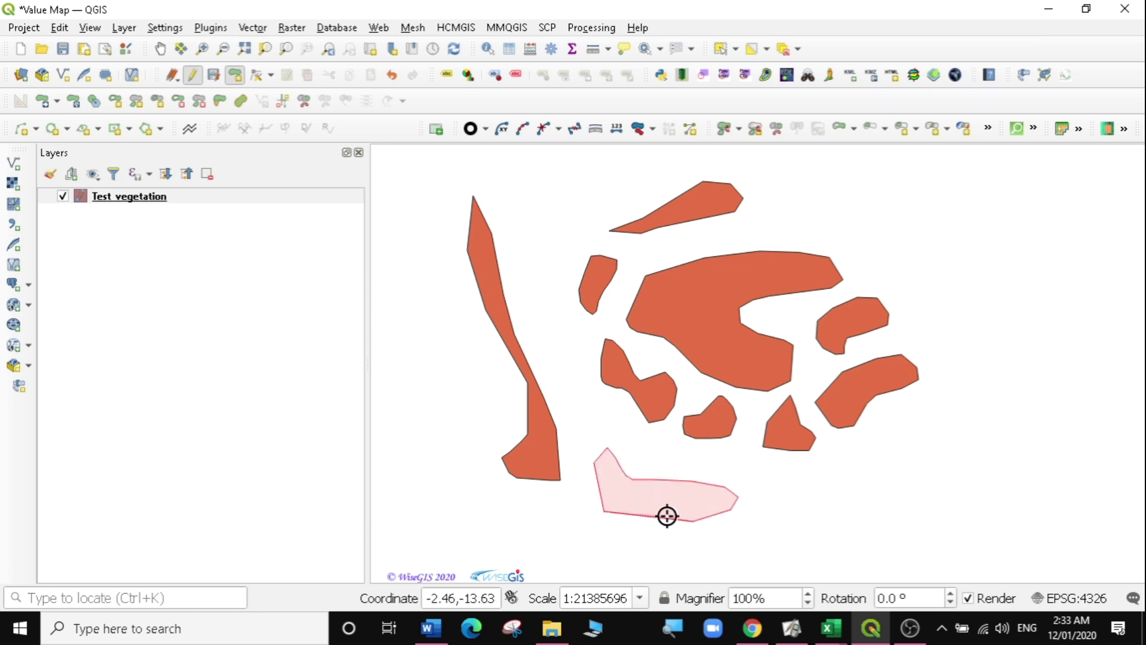
{"action": "right_click", "coordinate": [638, 503]}
{"action": "left_click", "coordinate": [620, 215]}
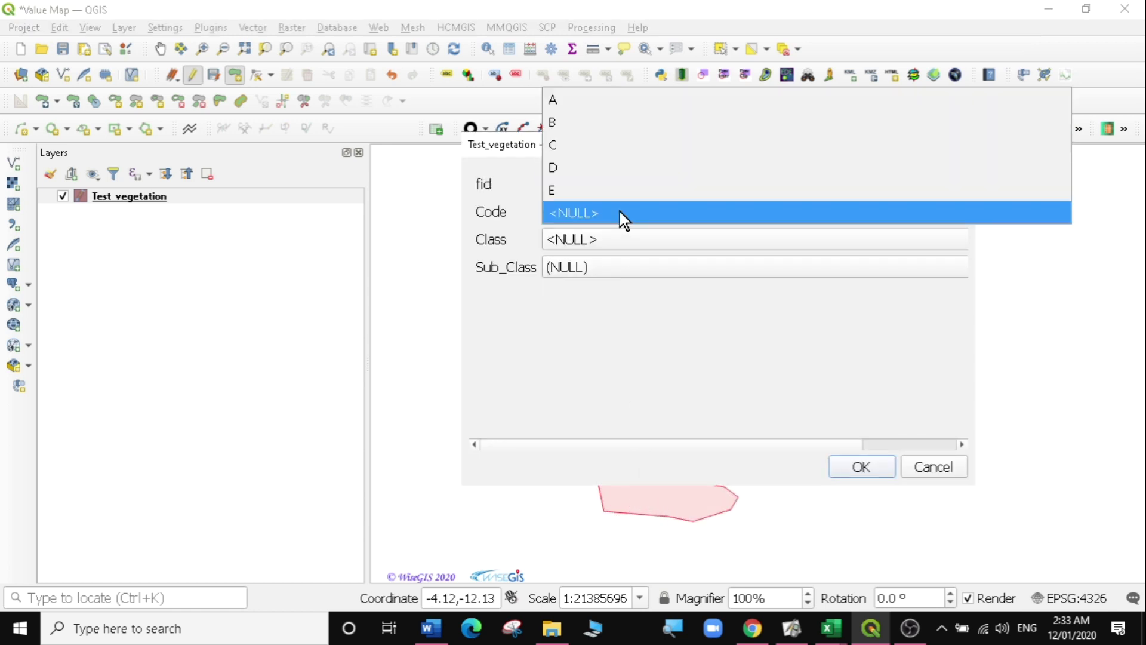
{"action": "left_click", "coordinate": [568, 190]}
{"action": "left_click", "coordinate": [597, 238]}
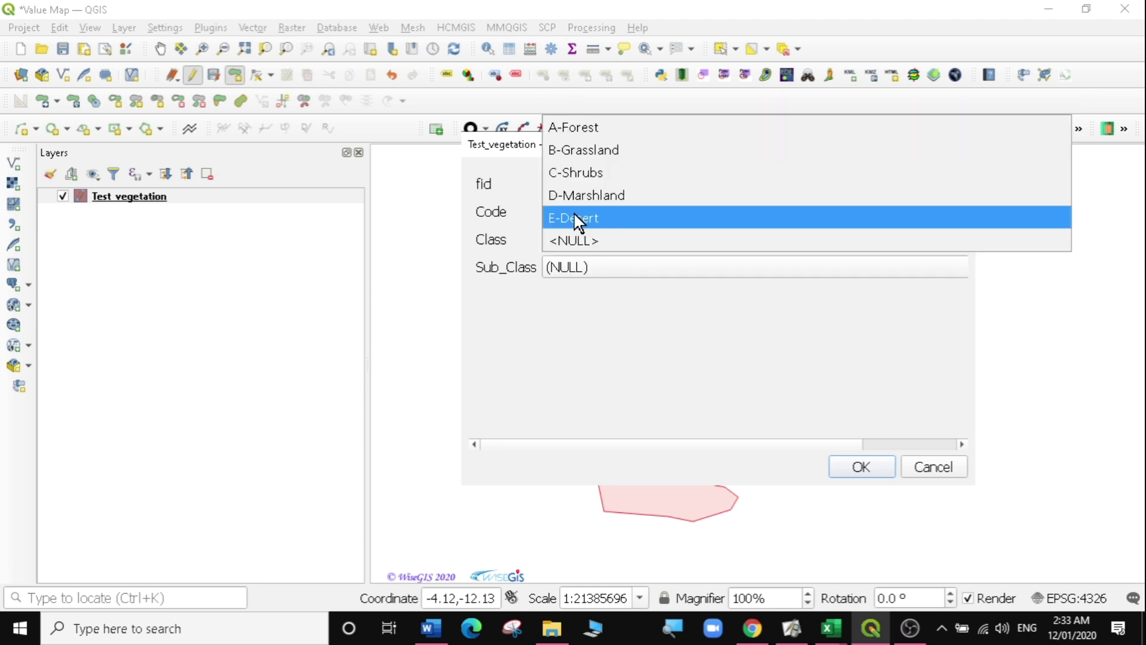
{"action": "left_click", "coordinate": [582, 226]}
{"action": "left_click", "coordinate": [582, 267]}
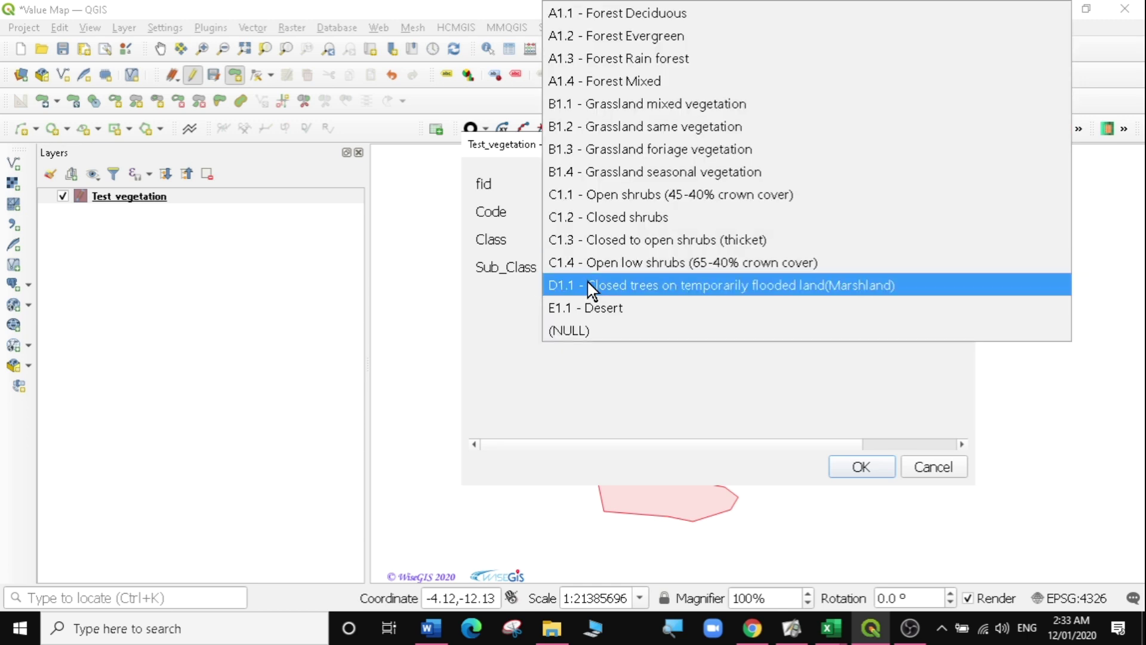
{"action": "left_click", "coordinate": [582, 308]}
{"action": "left_click", "coordinate": [851, 467]}
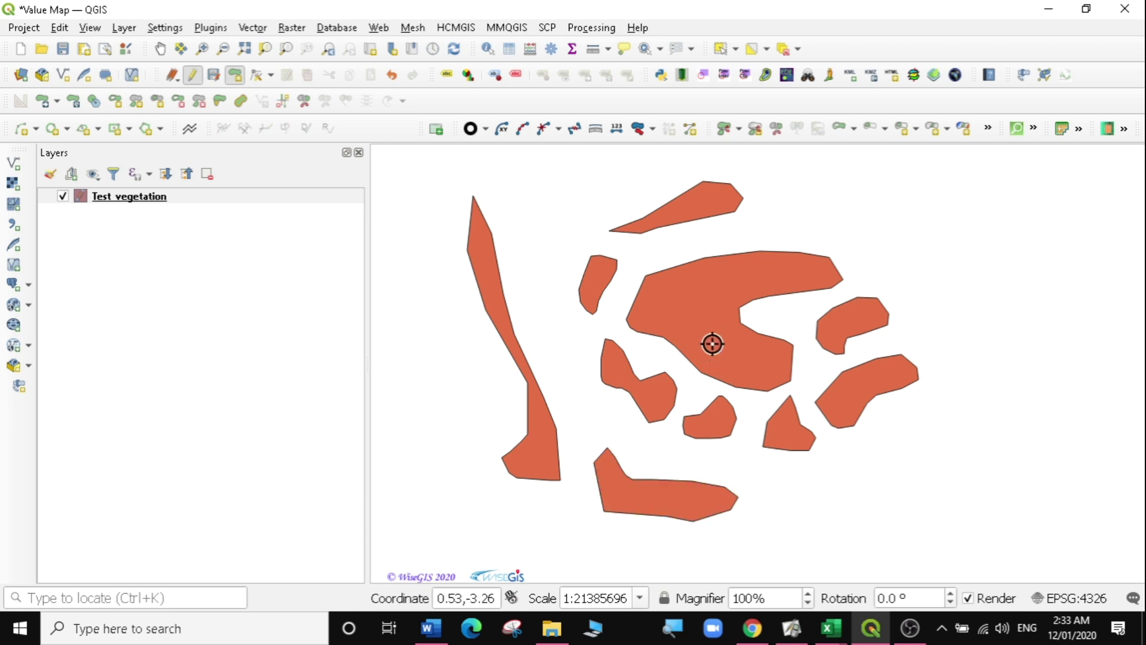
- Outline the upper-right patch and save it as D, D-Marshland, D1.1 - Closed trees (Marshland)
{"action": "left_click", "coordinate": [901, 218]}
{"action": "left_click", "coordinate": [918, 175]}
{"action": "left_click", "coordinate": [948, 215]}
{"action": "left_click", "coordinate": [966, 300]}
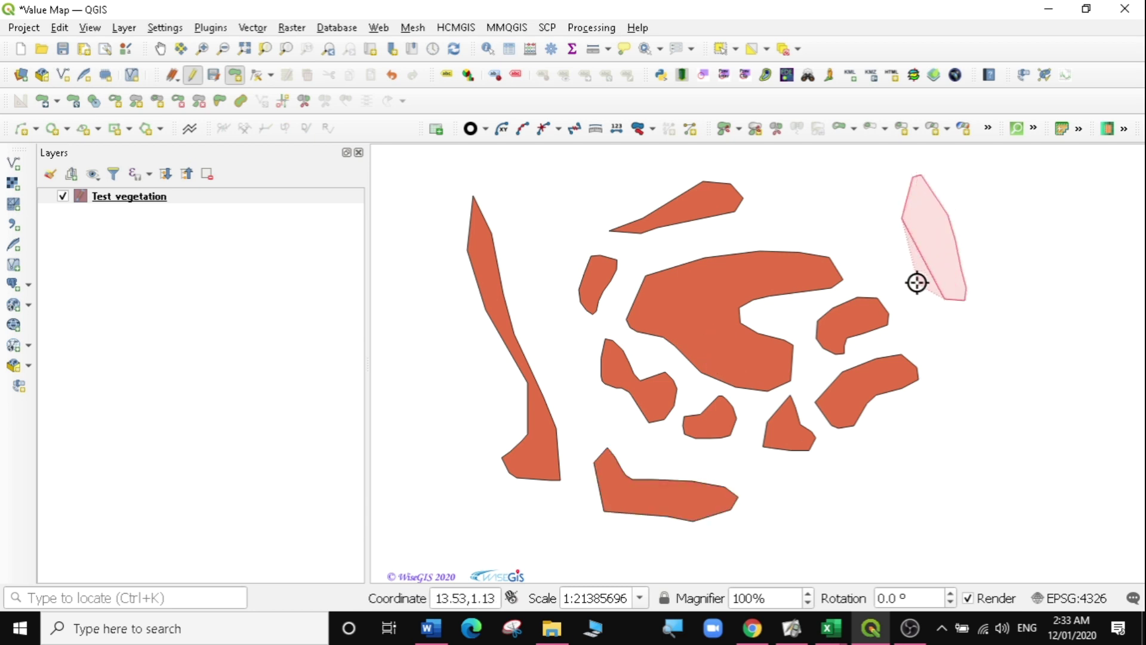
{"action": "left_click", "coordinate": [894, 258]}
{"action": "right_click", "coordinate": [883, 238]}
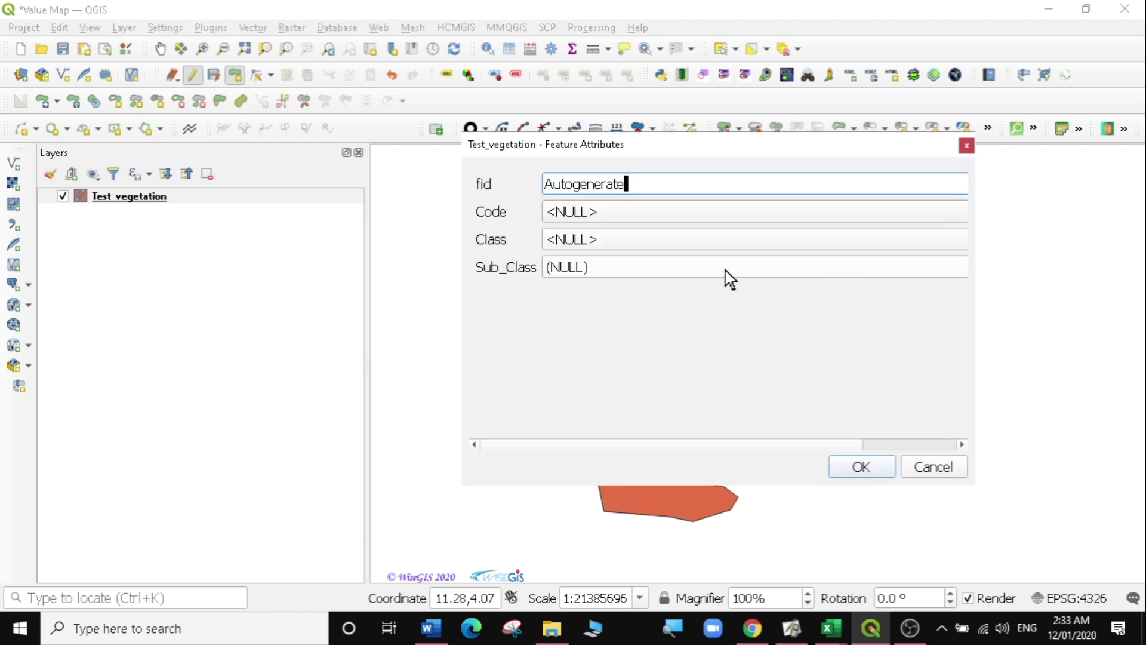
{"action": "left_click", "coordinate": [651, 214]}
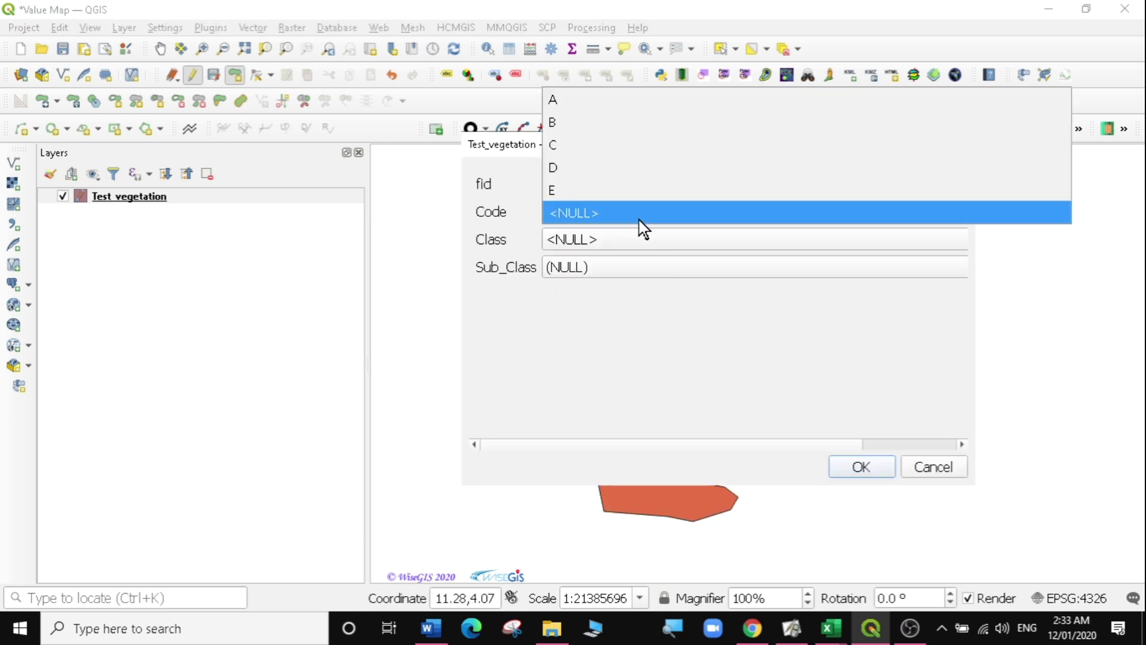
{"action": "left_click", "coordinate": [558, 168]}
{"action": "left_click", "coordinate": [591, 245]}
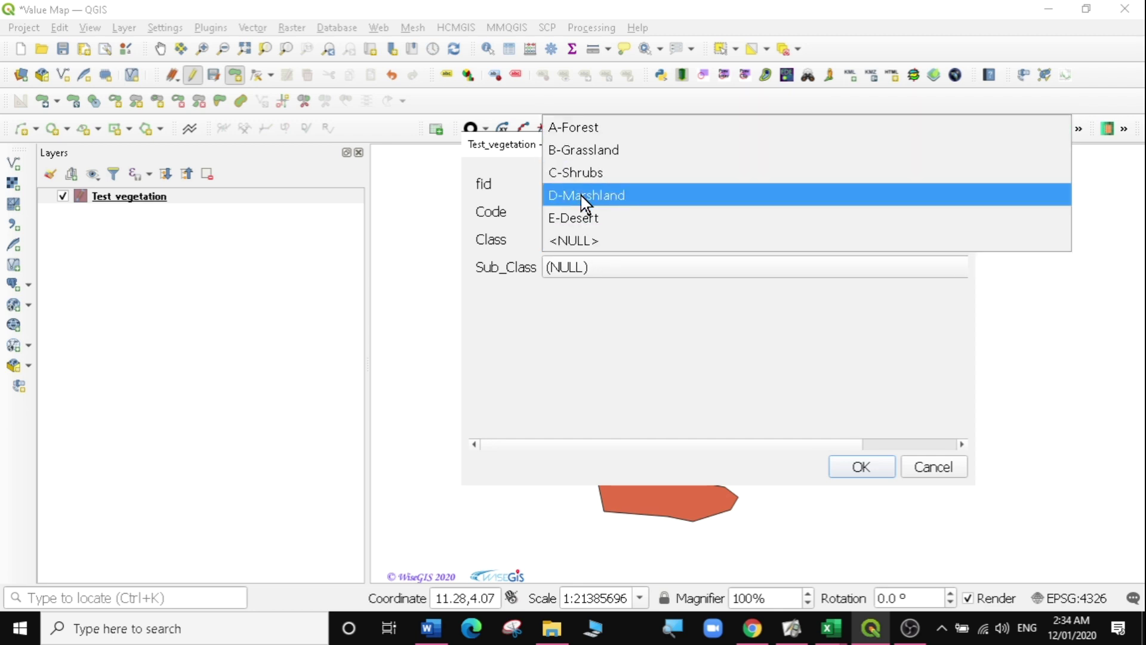
{"action": "left_click", "coordinate": [582, 195]}
{"action": "left_click", "coordinate": [597, 267]}
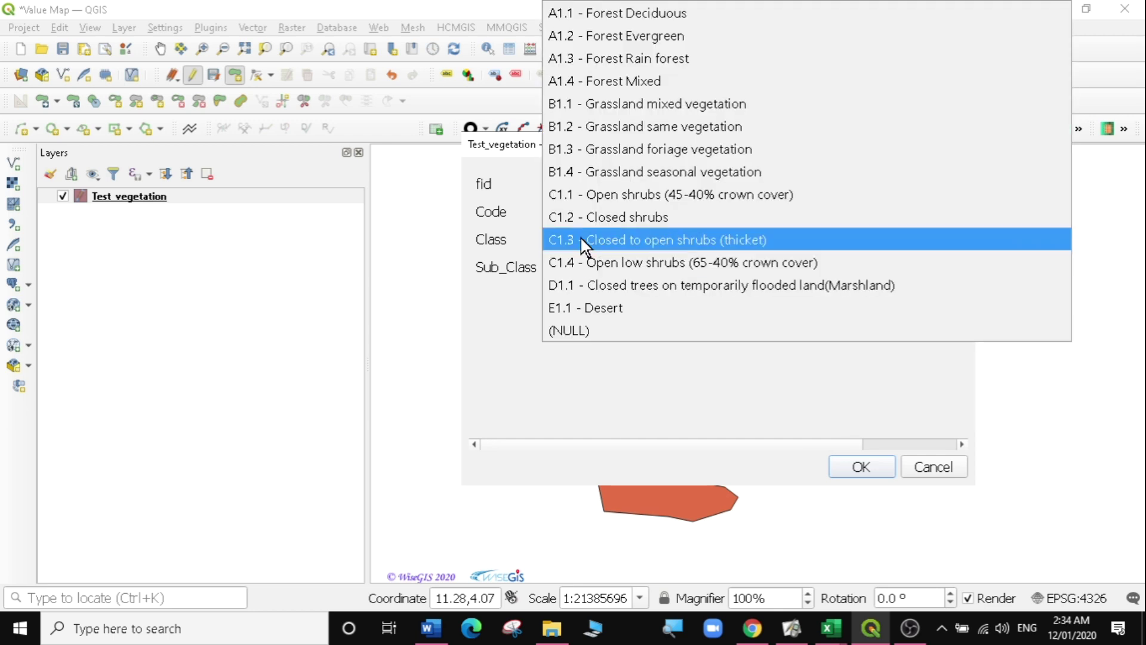
{"action": "left_click", "coordinate": [608, 286]}
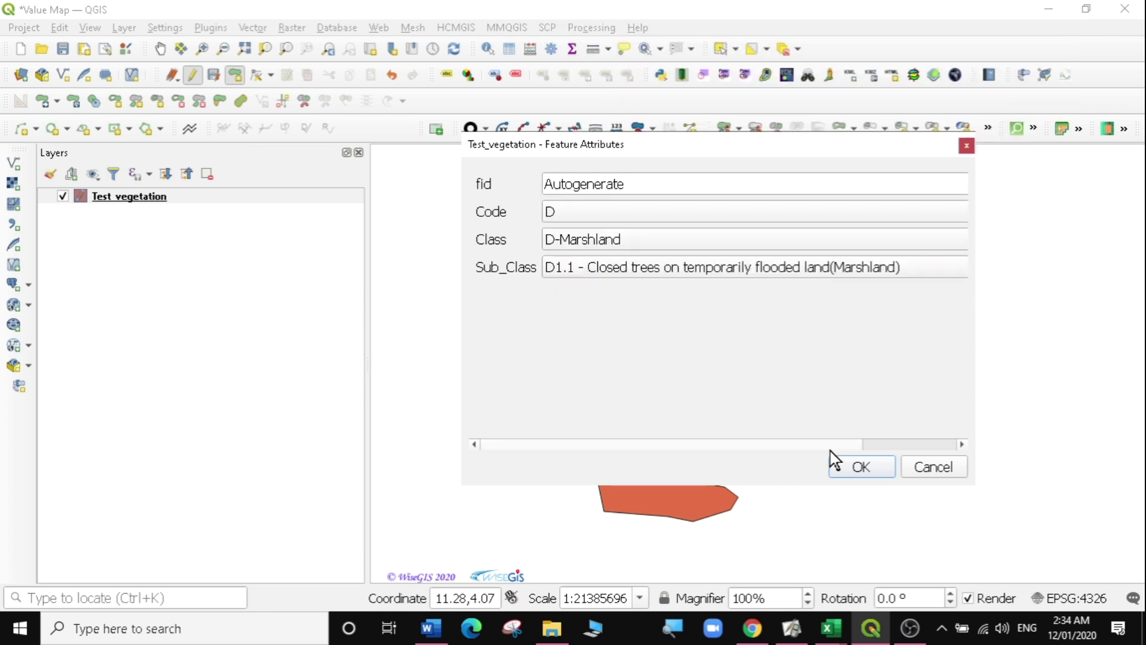
{"action": "left_click", "coordinate": [858, 471]}
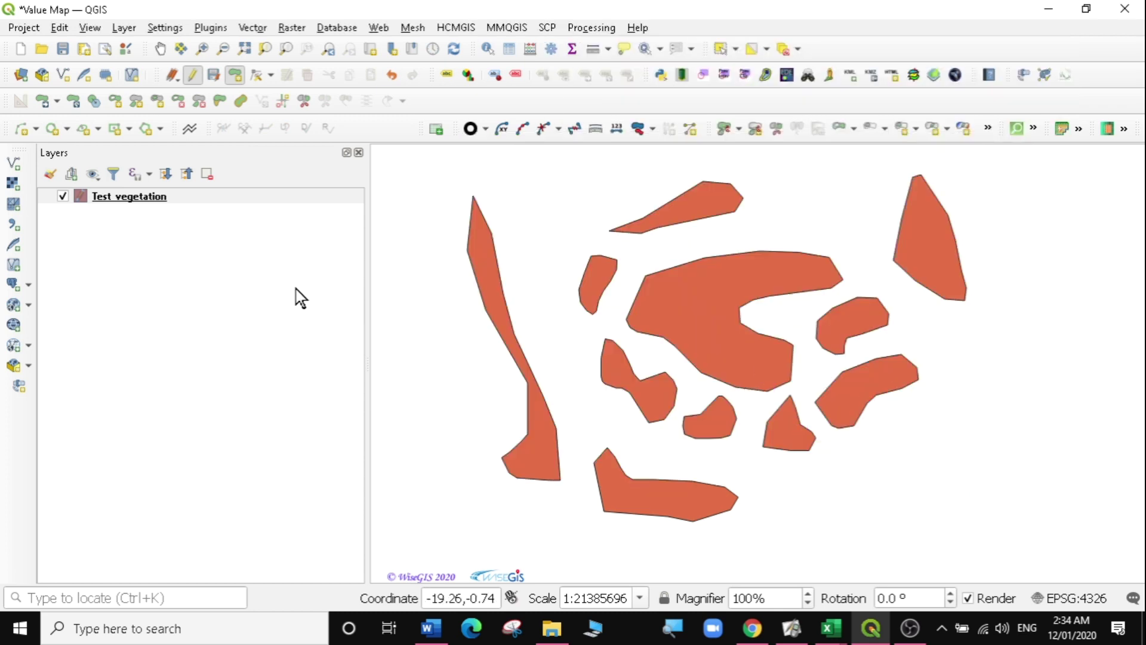
- Save and stop editing Test_vegetation, then open its attribute table widened and sorted by Sub_Class
{"action": "left_click", "coordinate": [214, 75]}
{"action": "left_click", "coordinate": [194, 74]}
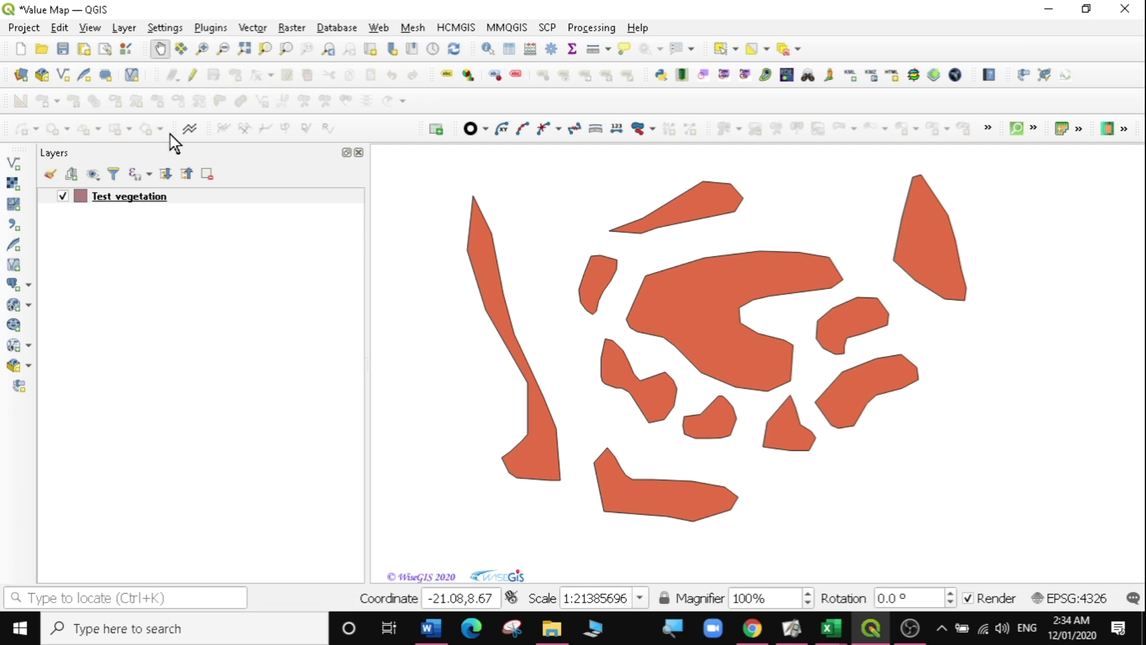
{"action": "left_click", "coordinate": [124, 195]}
{"action": "right_click", "coordinate": [124, 196]}
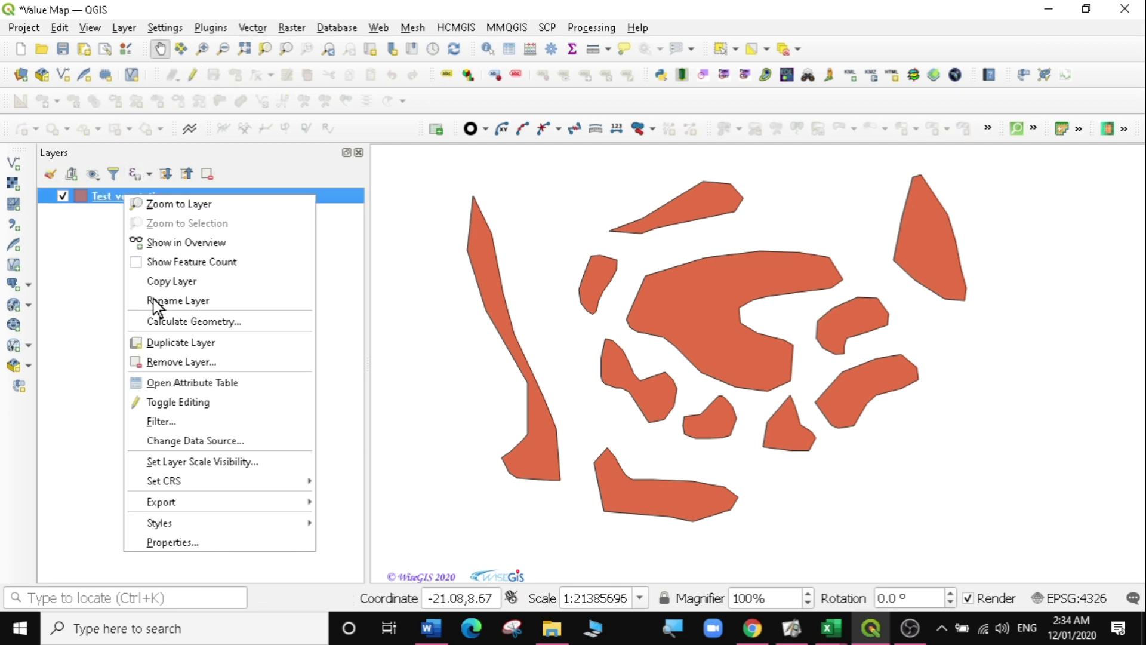
{"action": "left_click", "coordinate": [164, 381]}
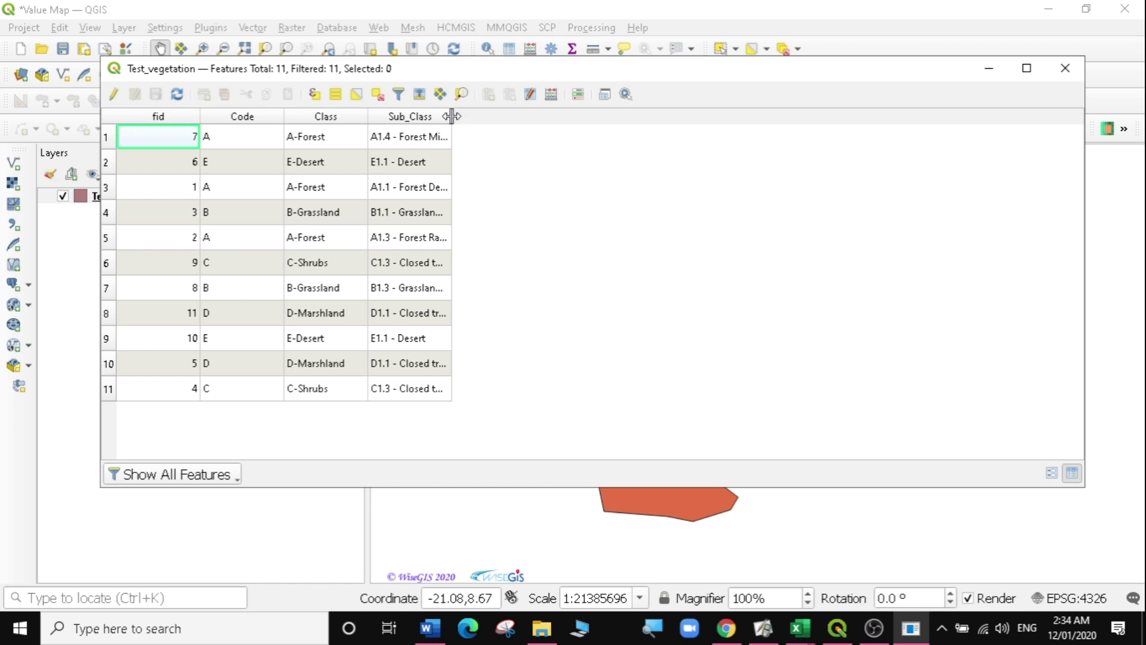
{"action": "left_click_drag", "start_coordinate": [452, 115], "coordinate": [799, 115]}
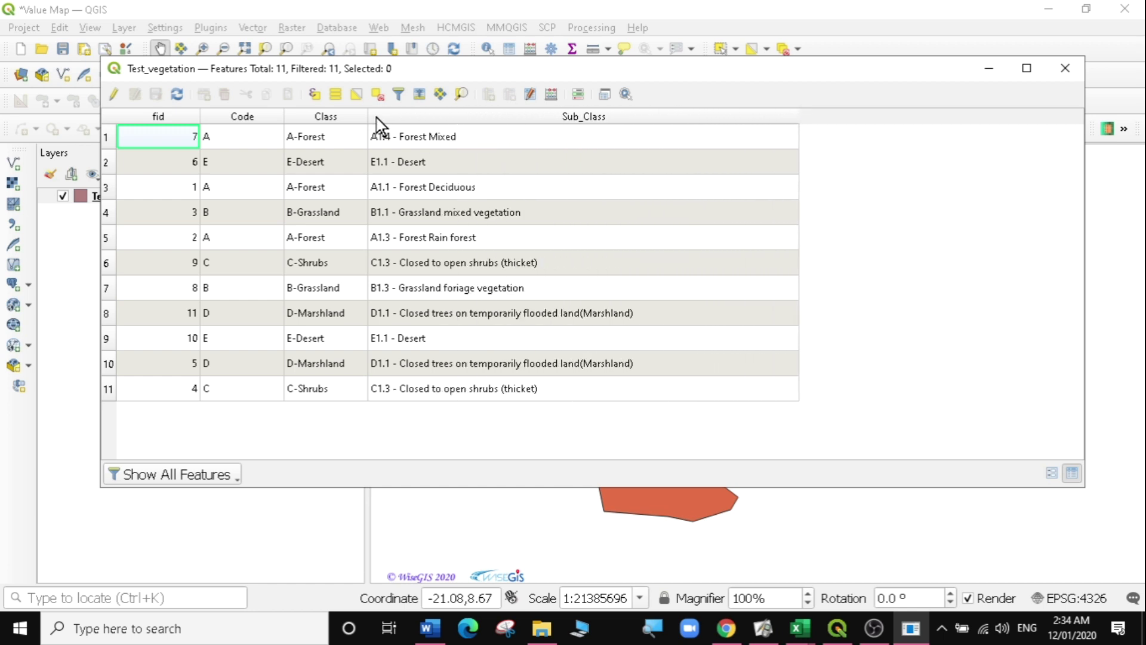
{"action": "left_click", "coordinate": [419, 117]}
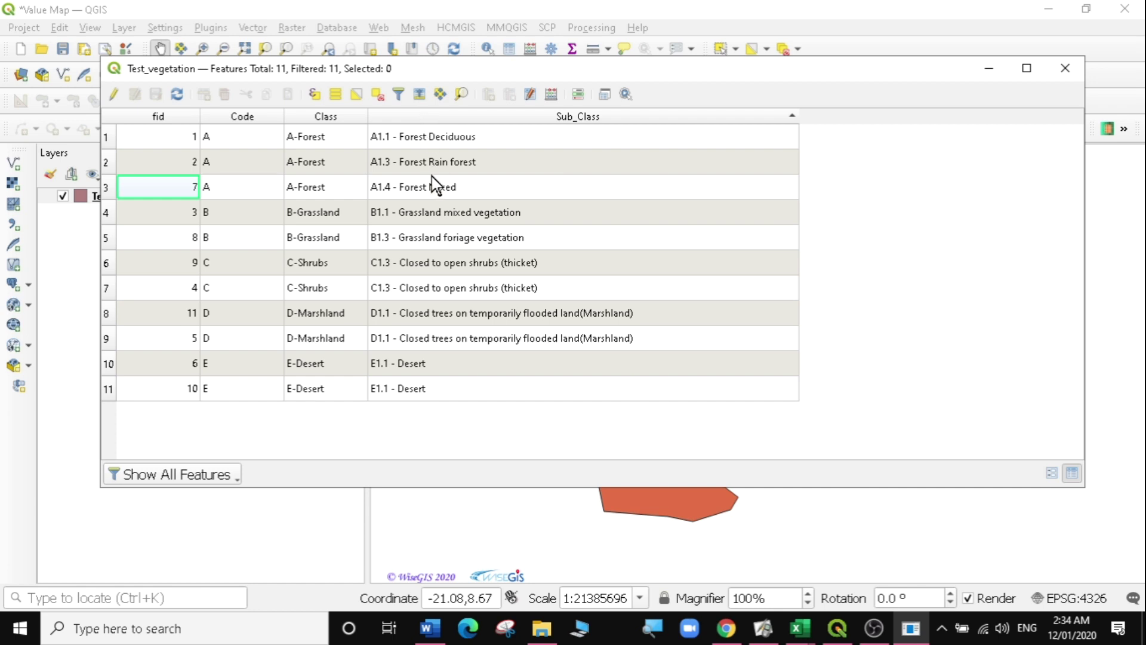